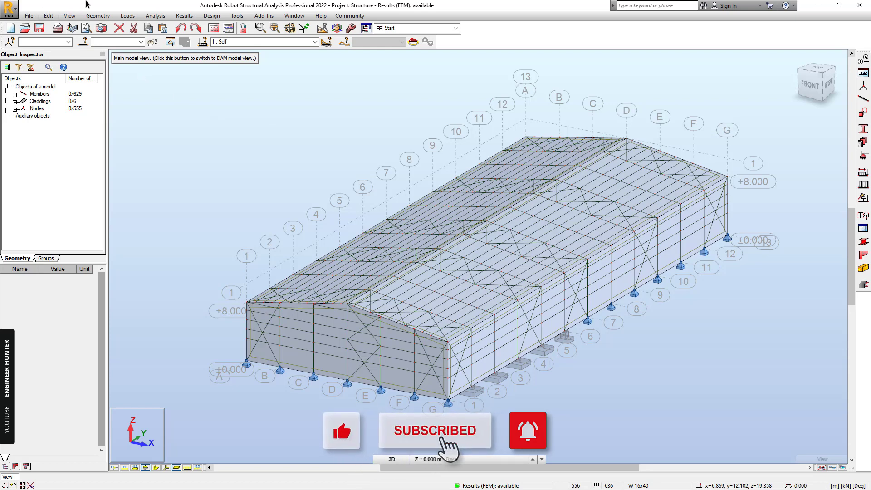
Step: In the Display settings, hide support shapes and turn on member offsets and section shapes
right_click(161, 128)
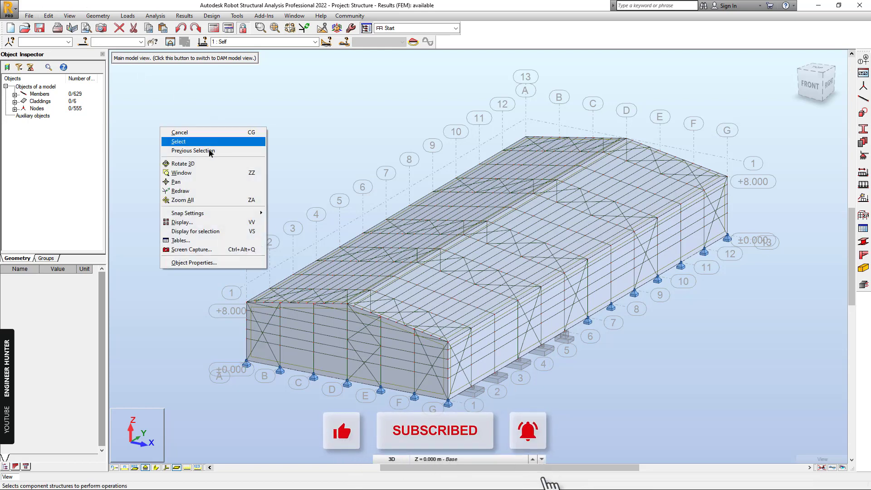
left_click(190, 226)
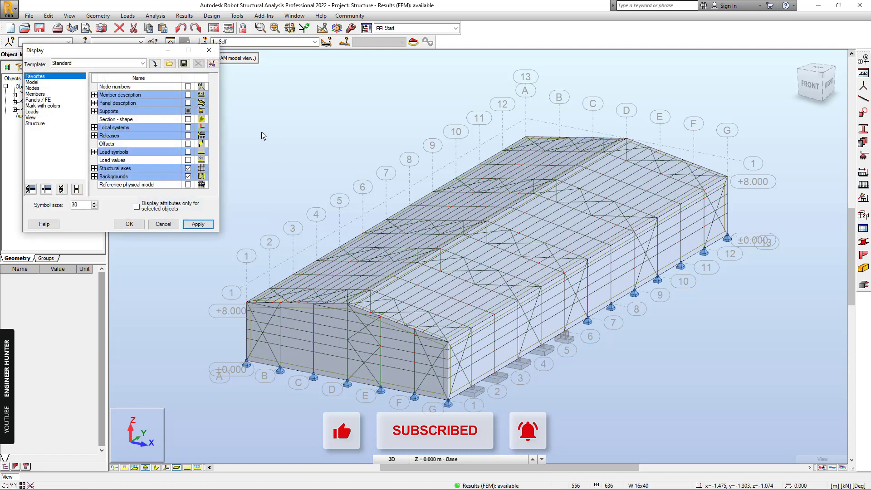
left_click_drag(147, 63, 216, 85)
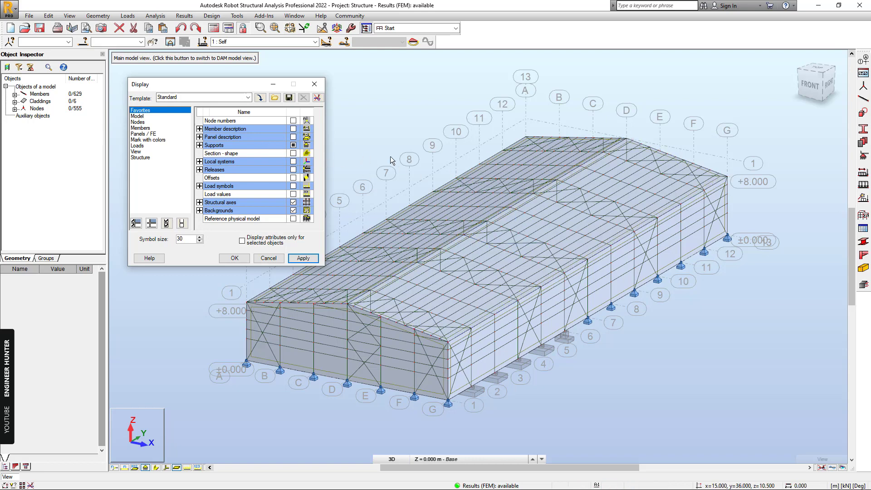
left_click(200, 145)
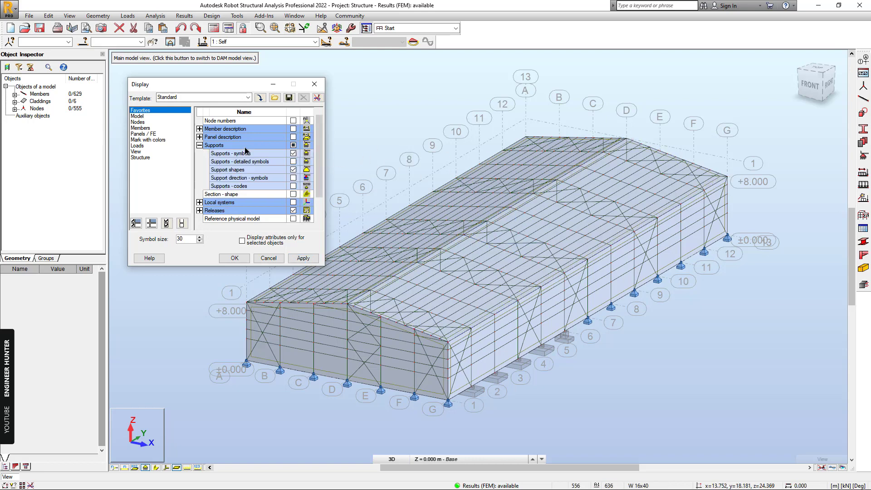
left_click(293, 170)
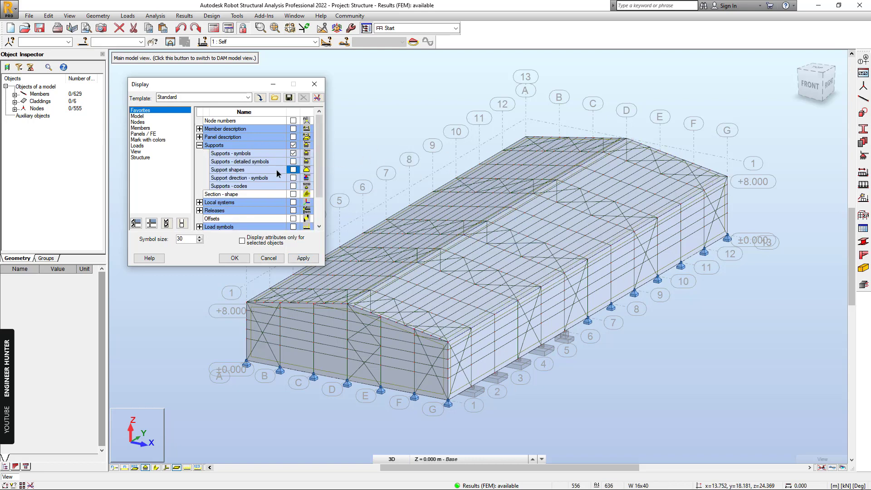
left_click(200, 146)
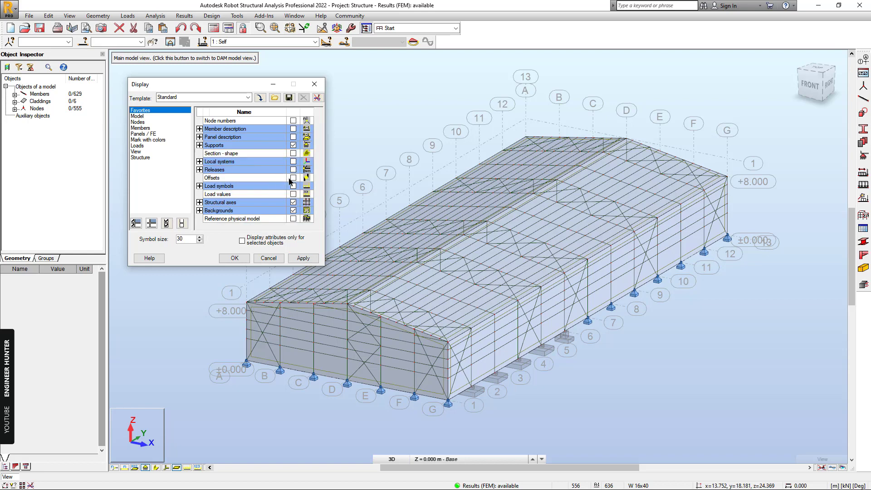
left_click(292, 177)
left_click(294, 153)
Step: Colour members by section with a legend, render 3D section shapes, and confirm the settings
left_click(142, 128)
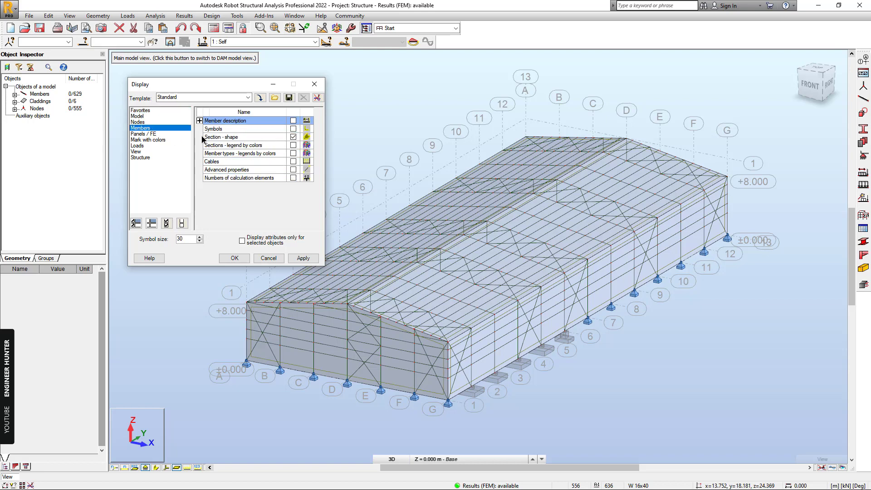
left_click(293, 144)
left_click(303, 257)
left_click(173, 465)
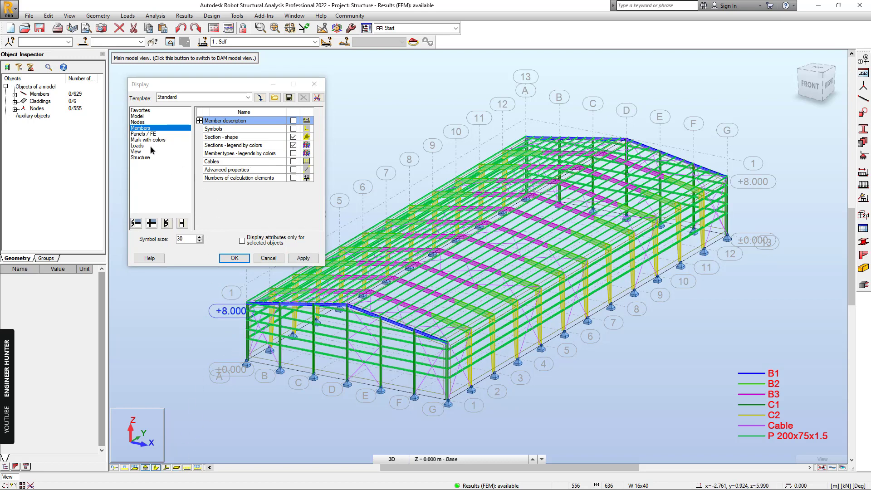
left_click(143, 133)
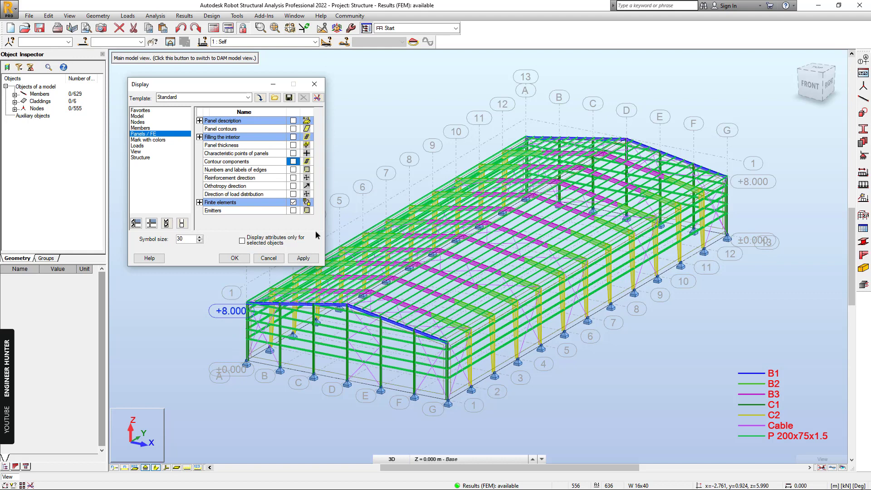
left_click(238, 260)
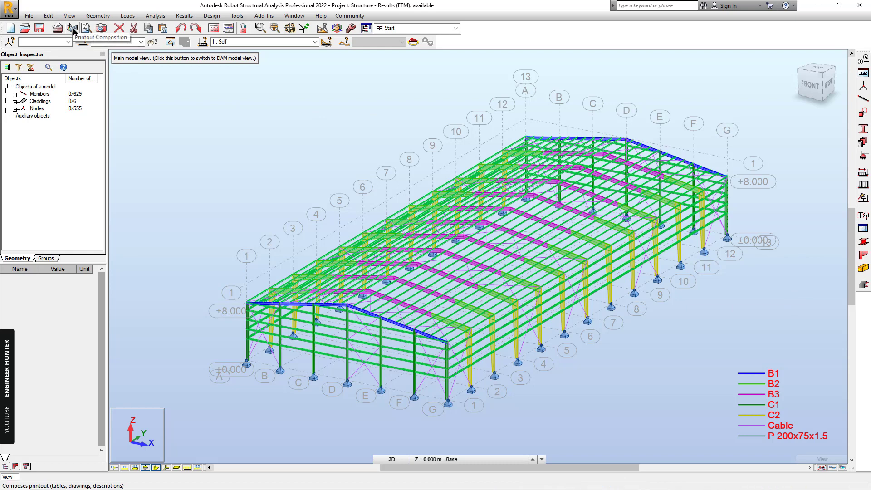
Step: Open Printout Composition from File, browse the Screen Captures, Templates and Simplified tabs, and return to Standard
left_click(29, 15)
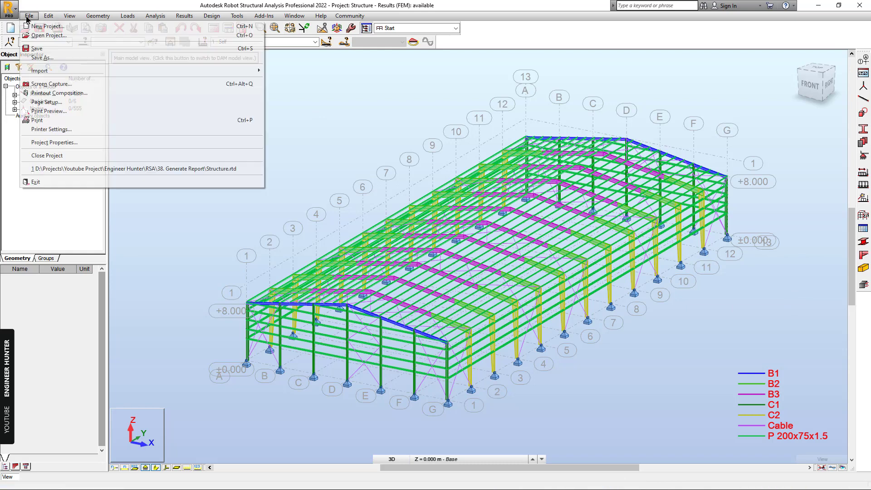
left_click(61, 93)
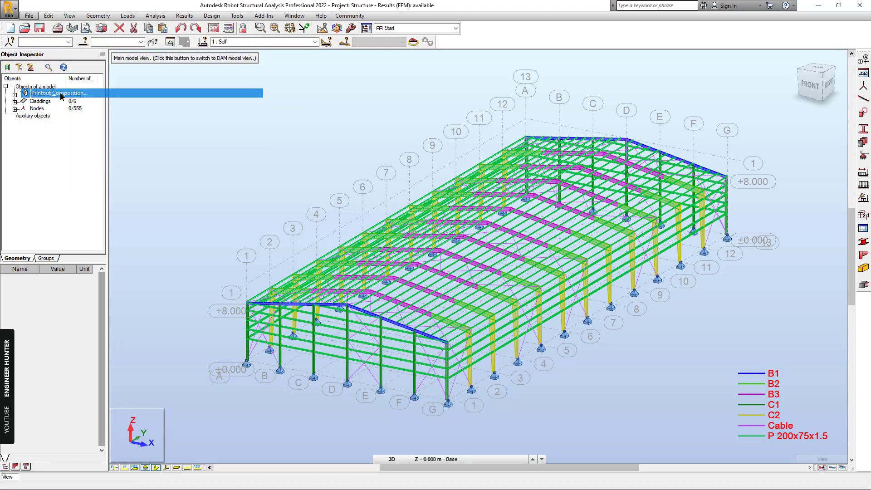
left_click_drag(148, 6, 314, 68)
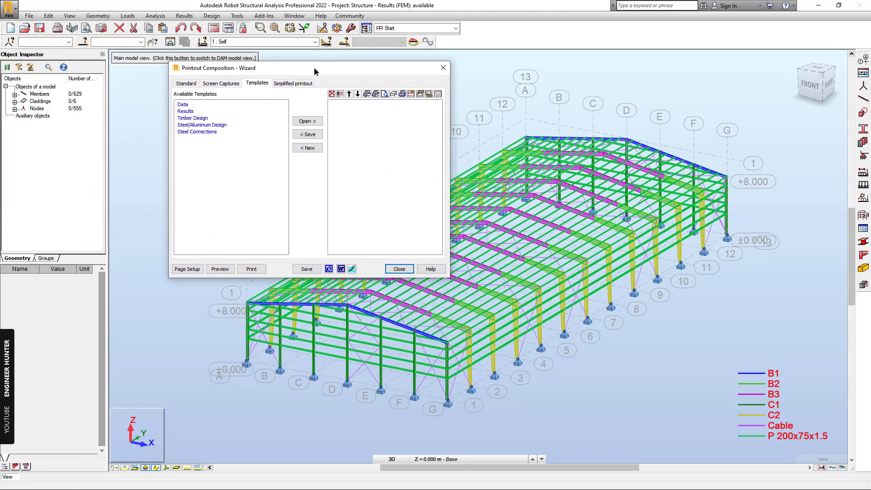
left_click(187, 84)
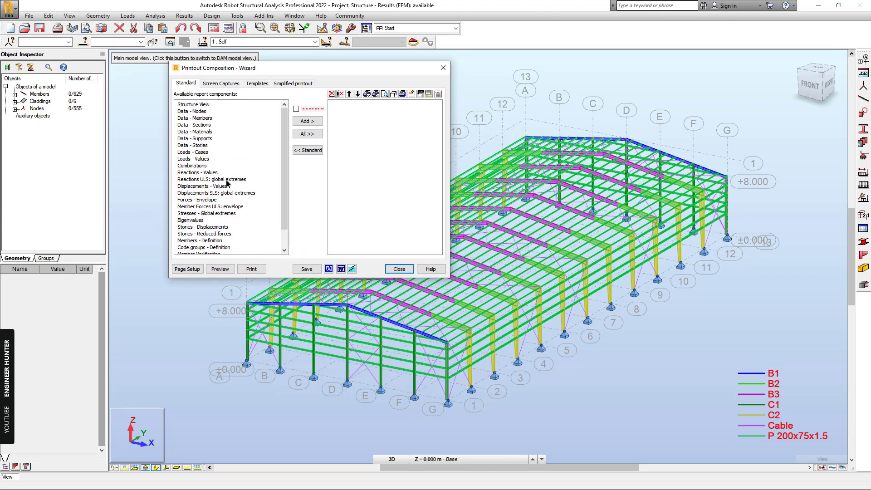
left_click(222, 85)
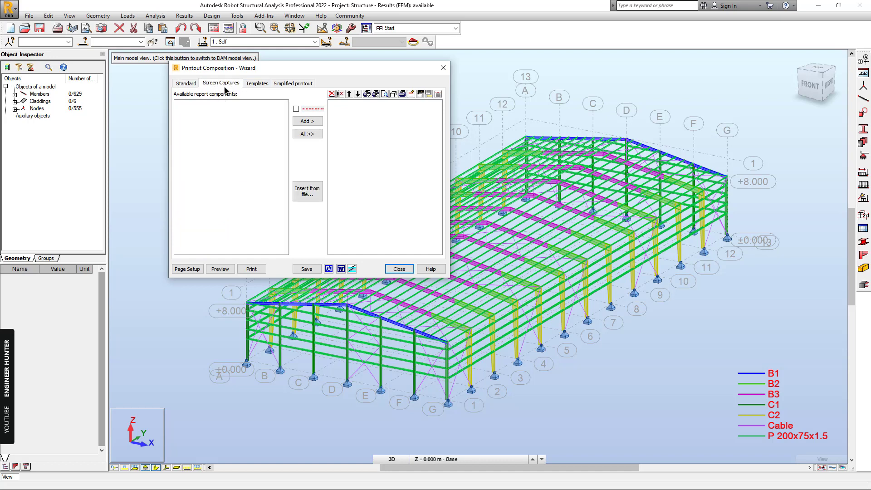
left_click(255, 86)
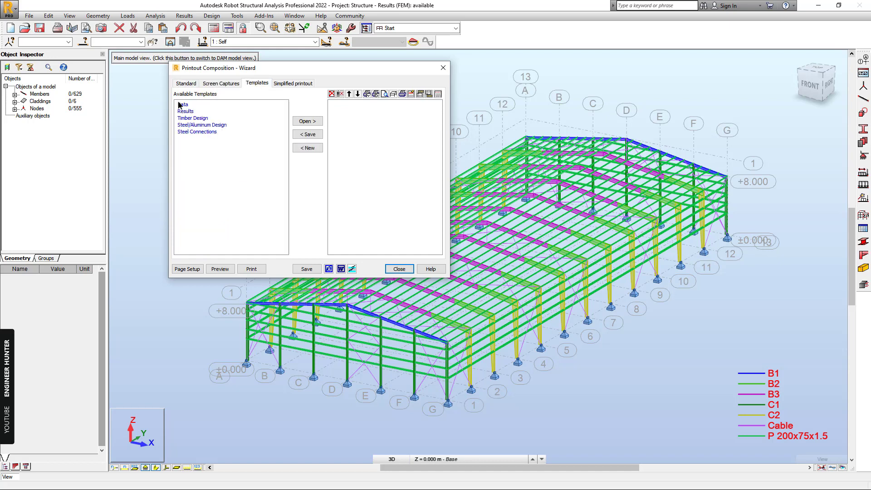
left_click(293, 85)
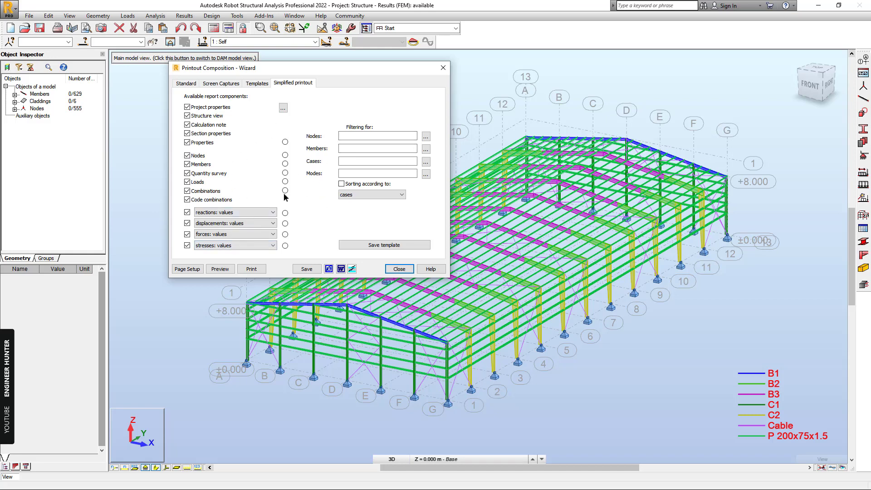
left_click(187, 84)
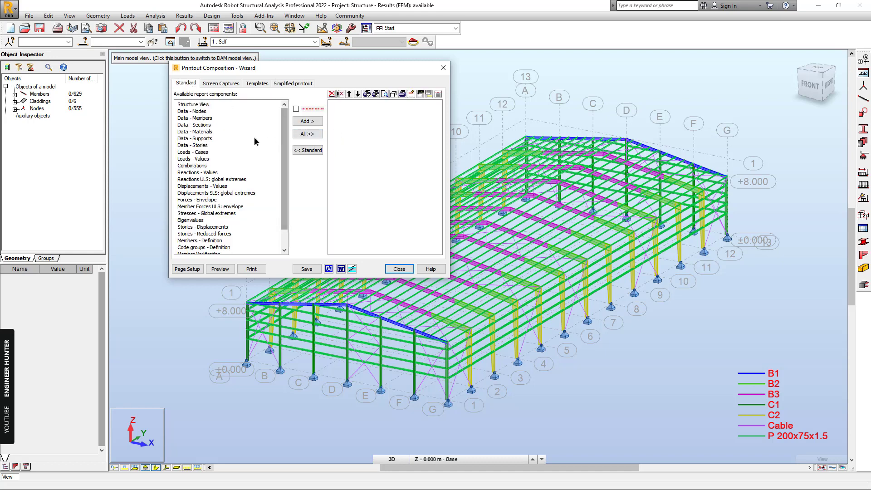
Step: Add Structure View to the report and scroll through its preview pages
left_click(198, 105)
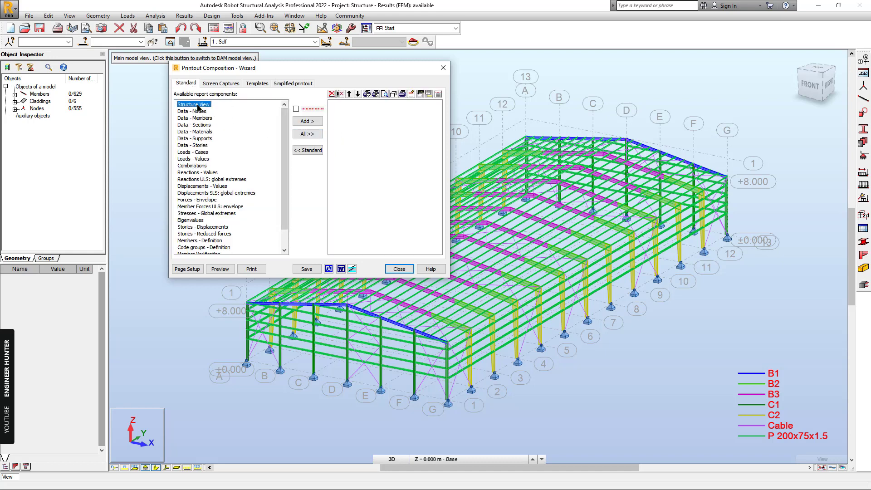
left_click(307, 121)
left_click(221, 271)
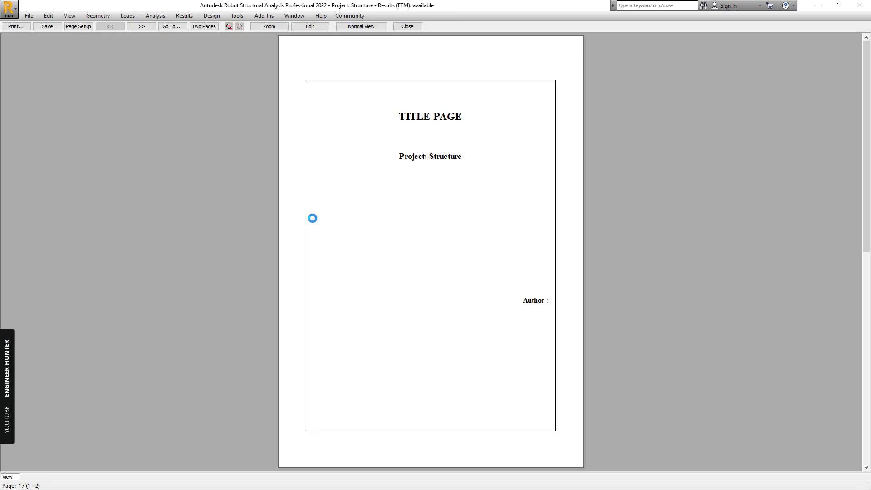
scroll(844, 374, "down", 1)
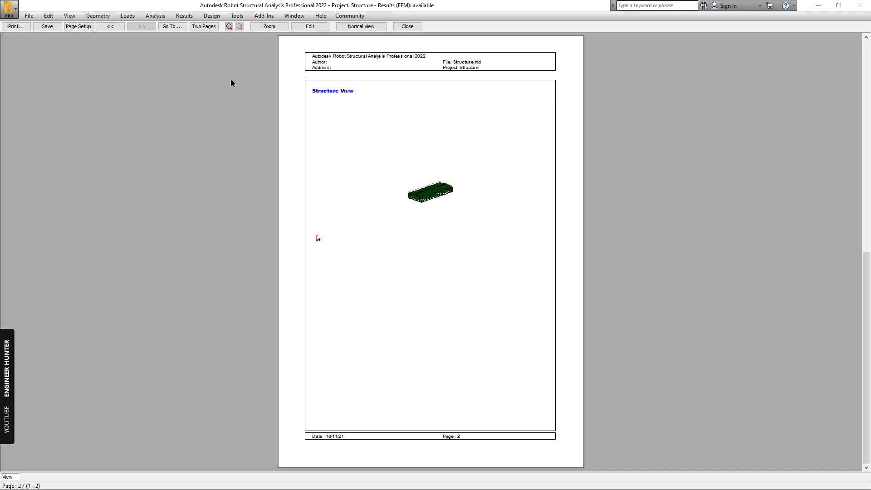
Step: Adjust the Structure View image in edit mode, then close the preview
left_click(317, 28)
left_click(328, 113)
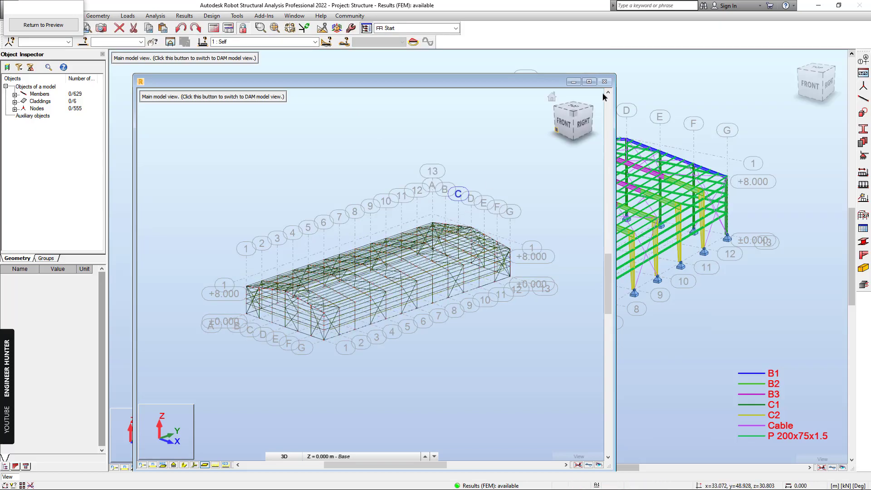
left_click(32, 25)
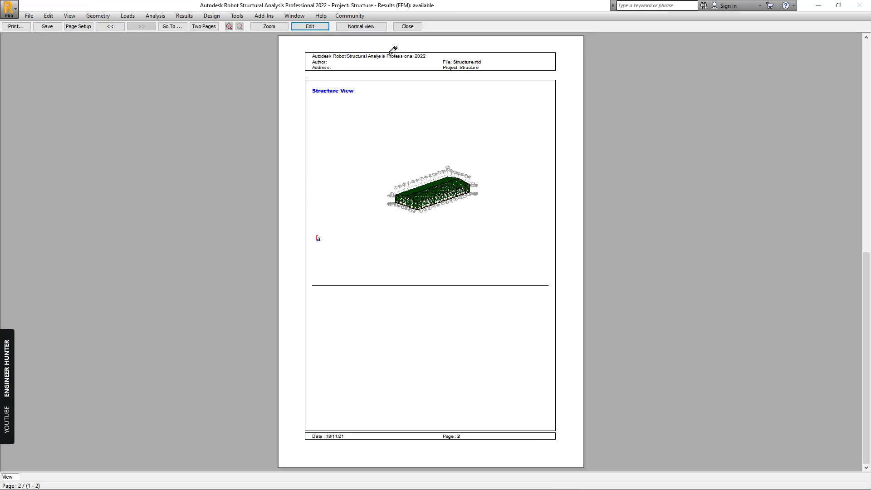
left_click(407, 26)
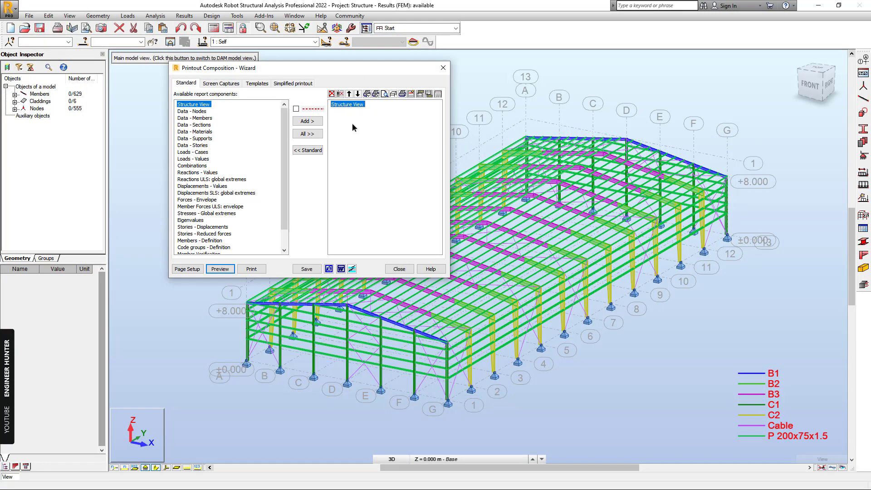
left_click(222, 84)
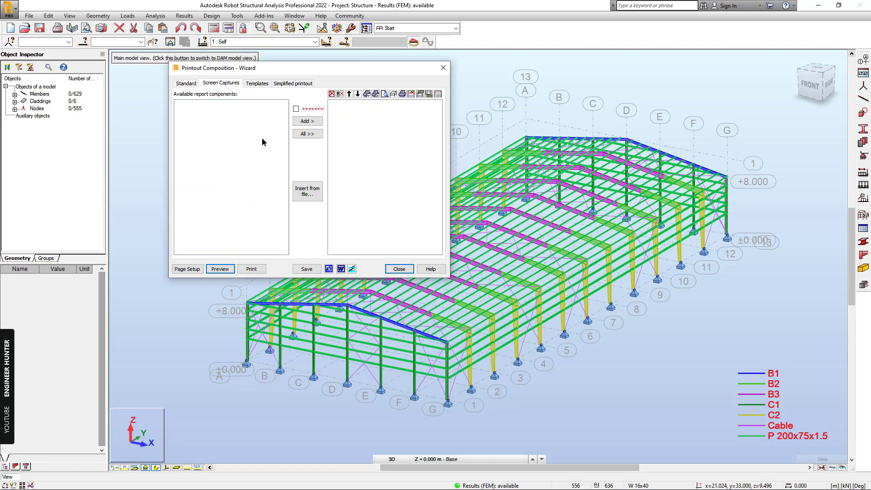
Step: Save the current warehouse view as a screen capture labelled '3D View'
left_click(442, 68)
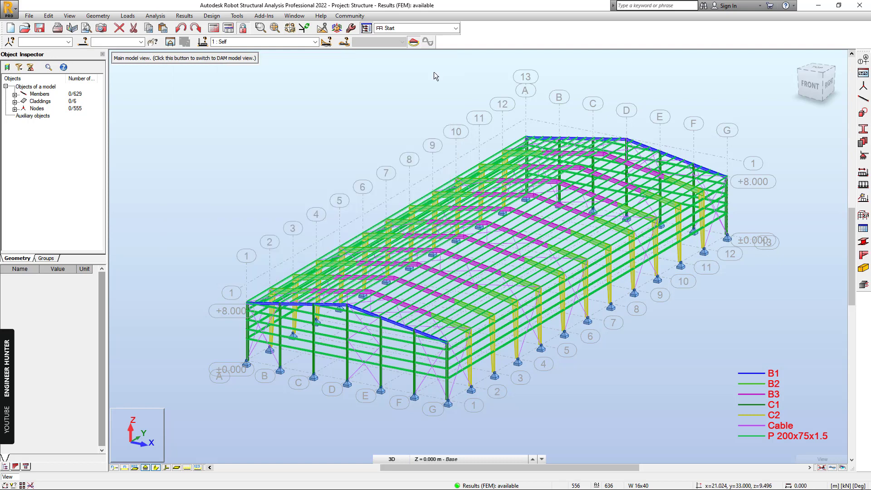
left_click(101, 28)
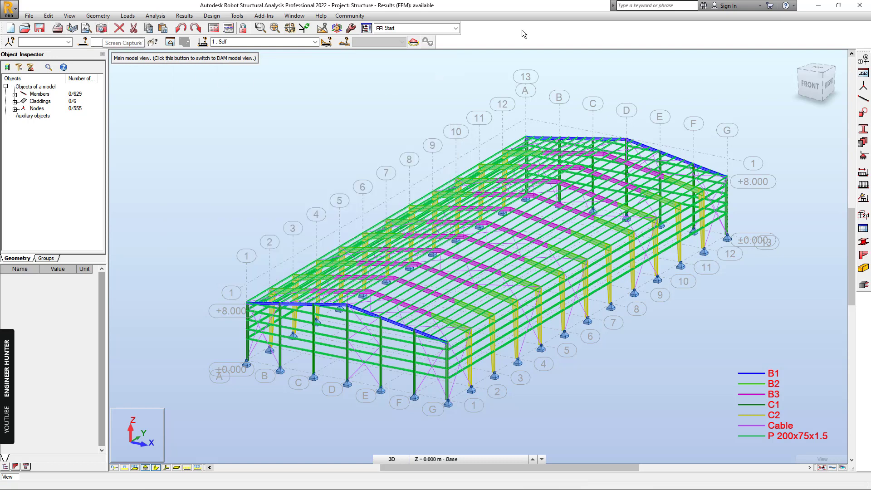
type("3D View")
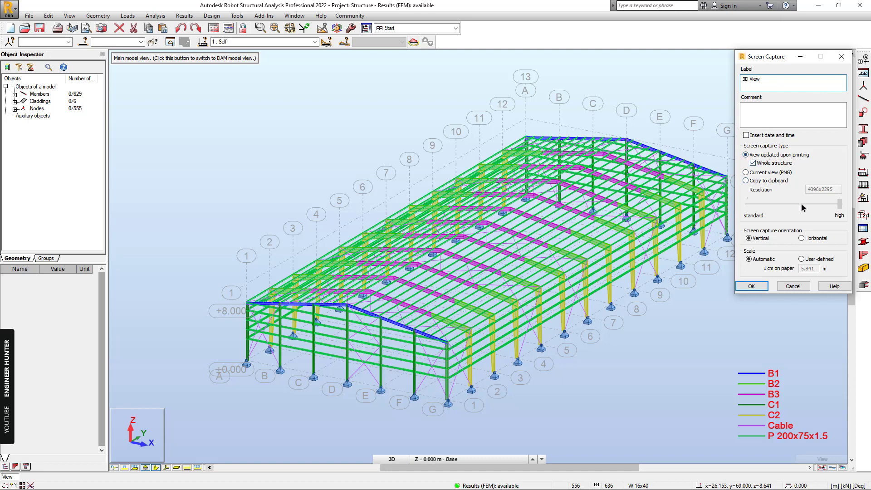
left_click(752, 286)
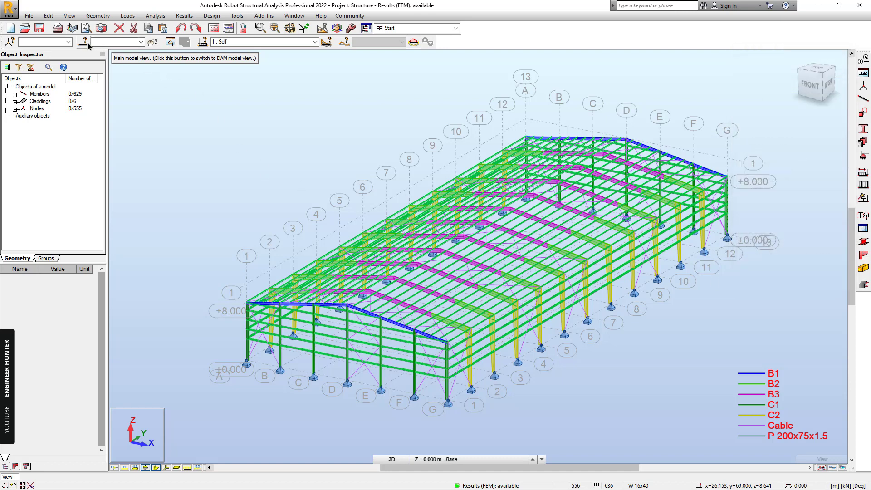
left_click(72, 28)
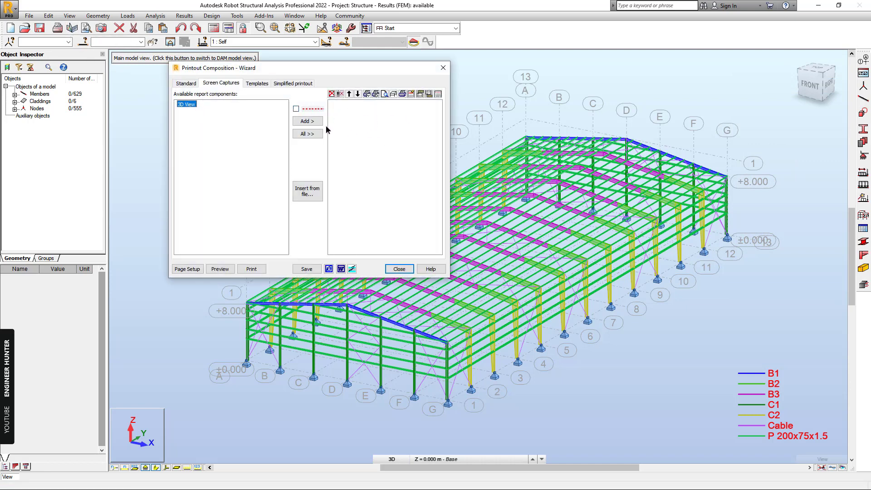
Step: Add the 3D View capture to the report and check it on preview page 2
left_click(314, 120)
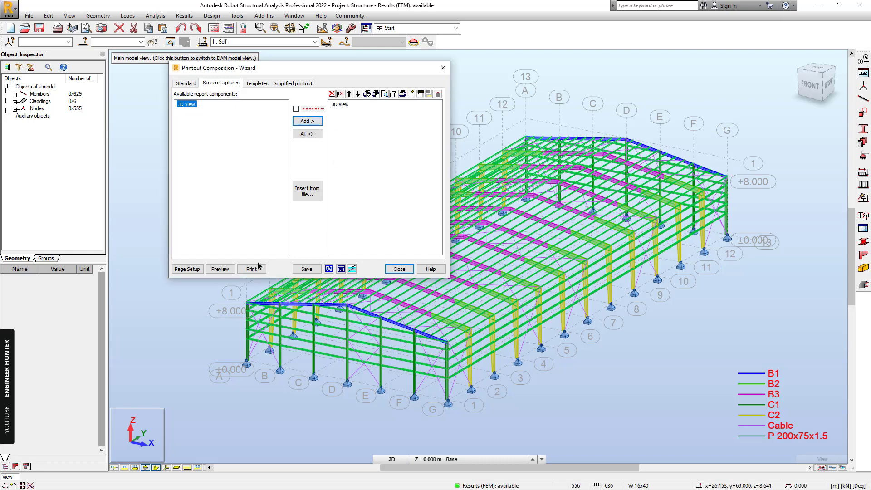
left_click(221, 269)
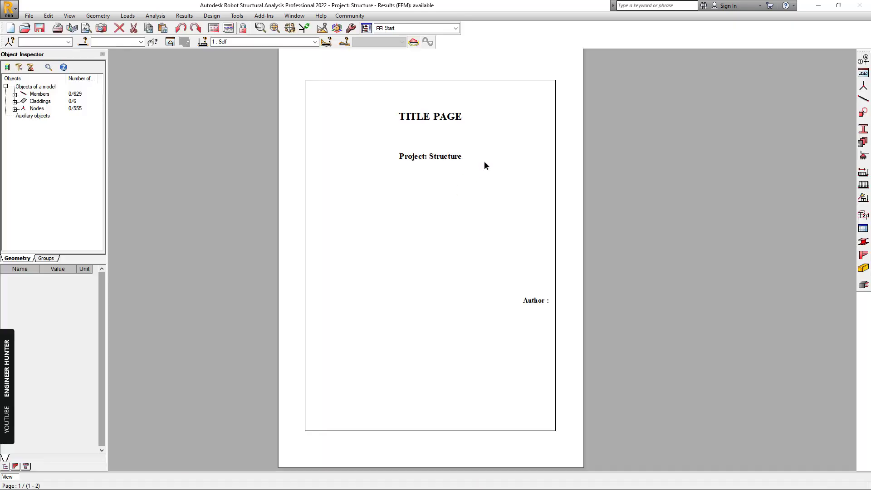
left_click(865, 402)
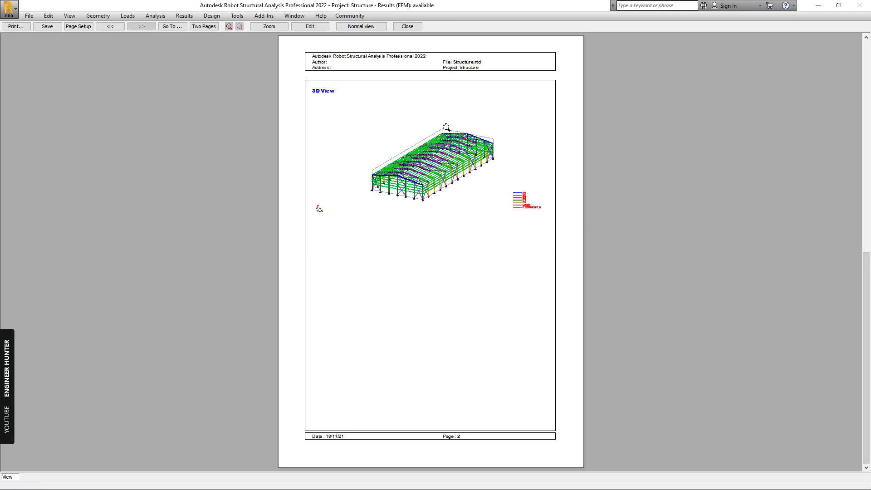
left_click(407, 26)
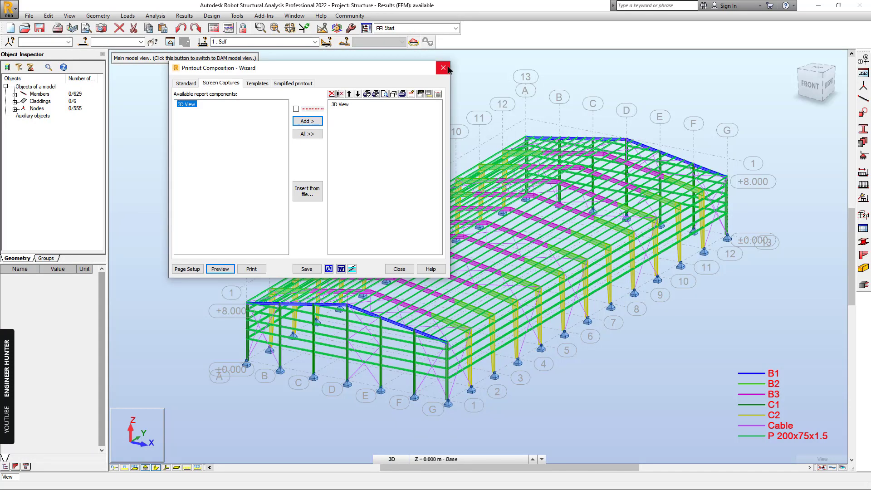
left_click(443, 68)
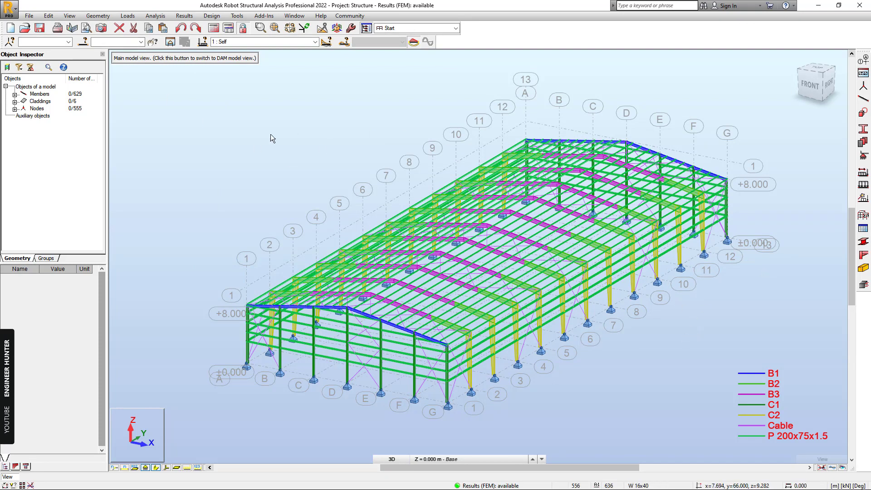
Step: Display load case 3 LR with filled panels and load values, then select the Live Load capture
left_click(315, 42)
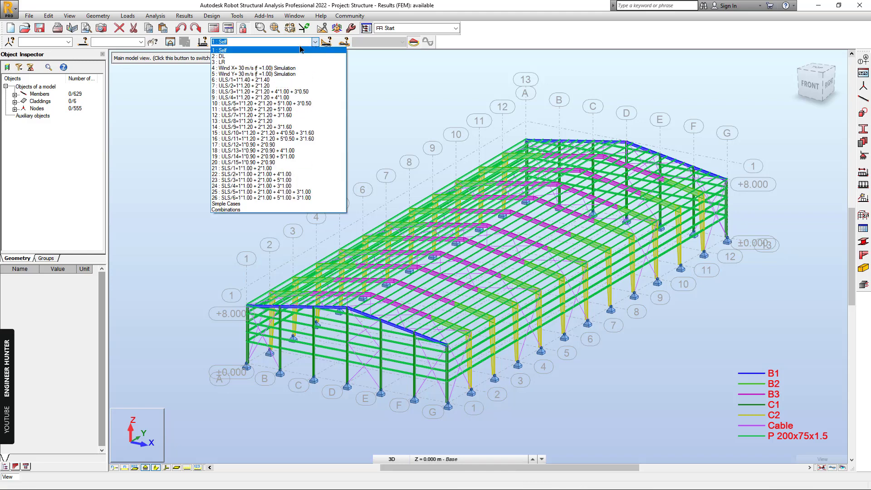
left_click(225, 64)
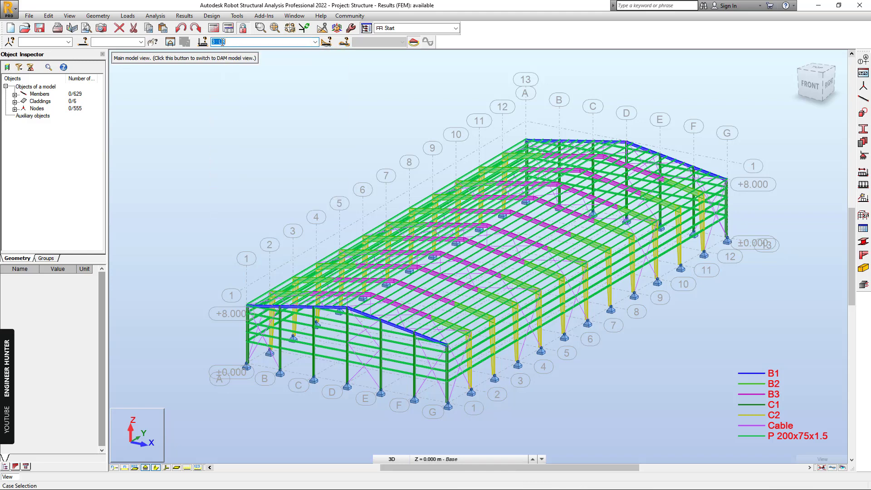
left_click(197, 469)
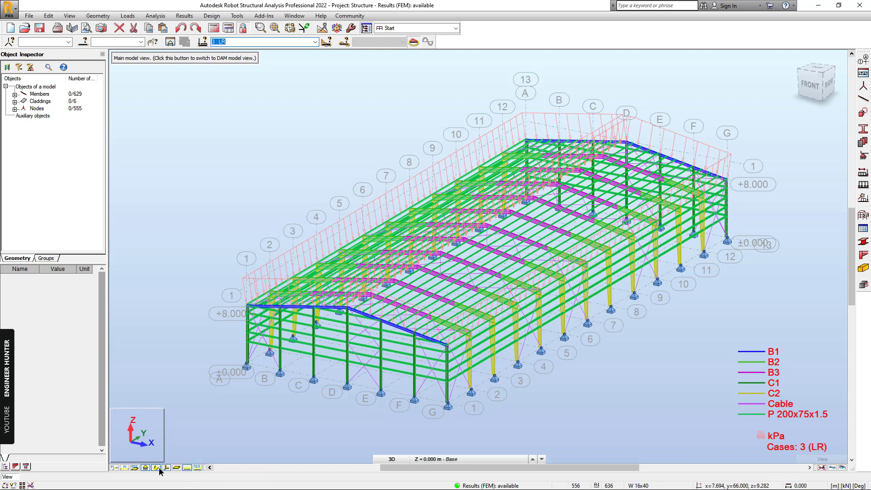
left_click(176, 468)
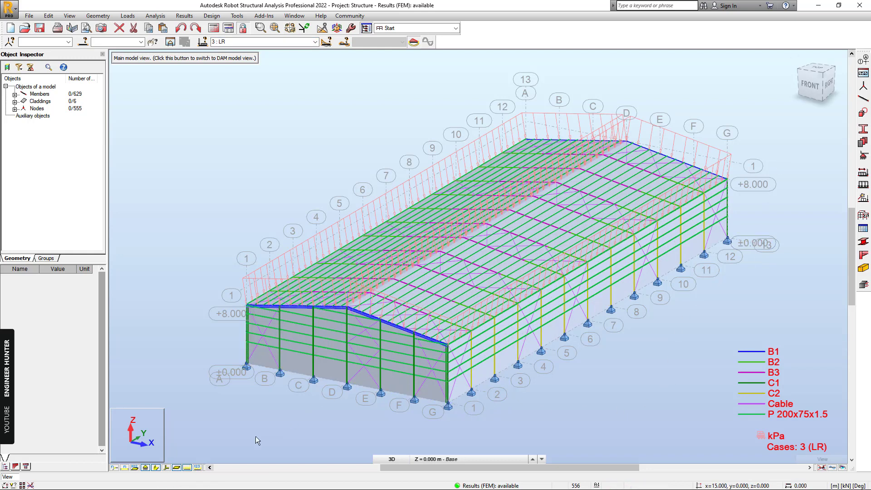
left_click(198, 467)
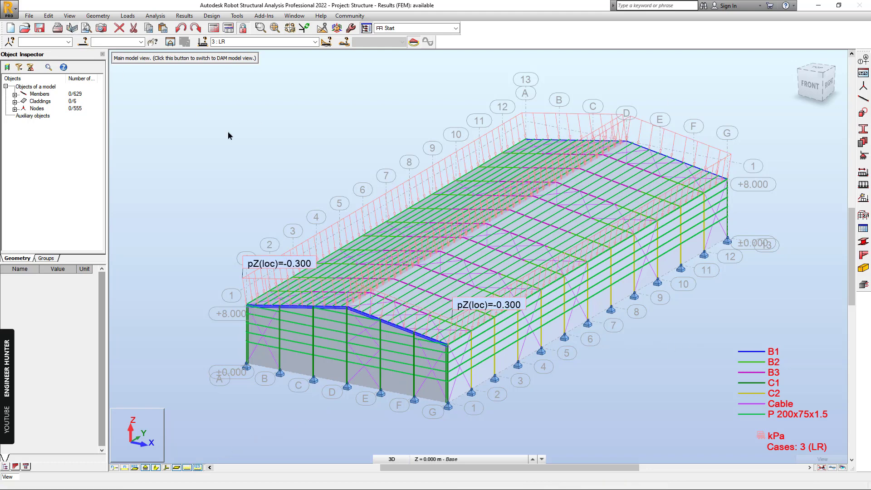
key("ctrl+p")
left_click(186, 112)
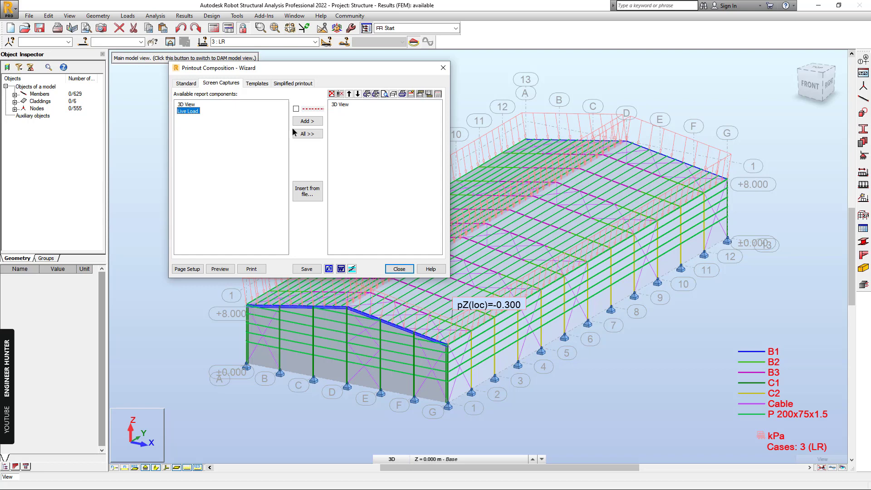
Step: Add Live Load to the report and verify it on page 2 beneath 3D View
left_click(305, 121)
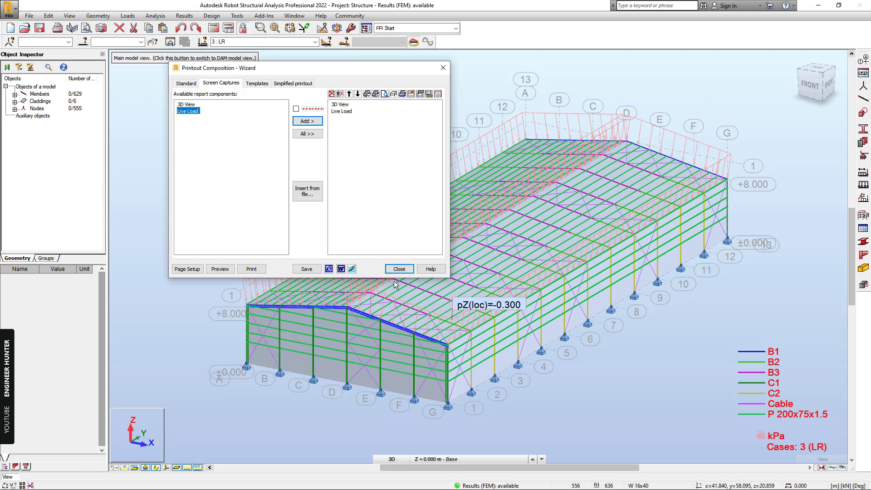
left_click(220, 268)
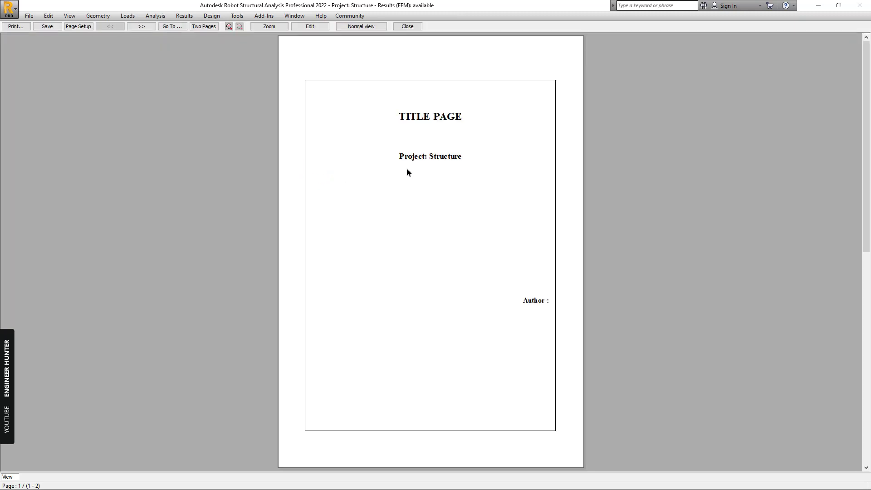
left_click(867, 366)
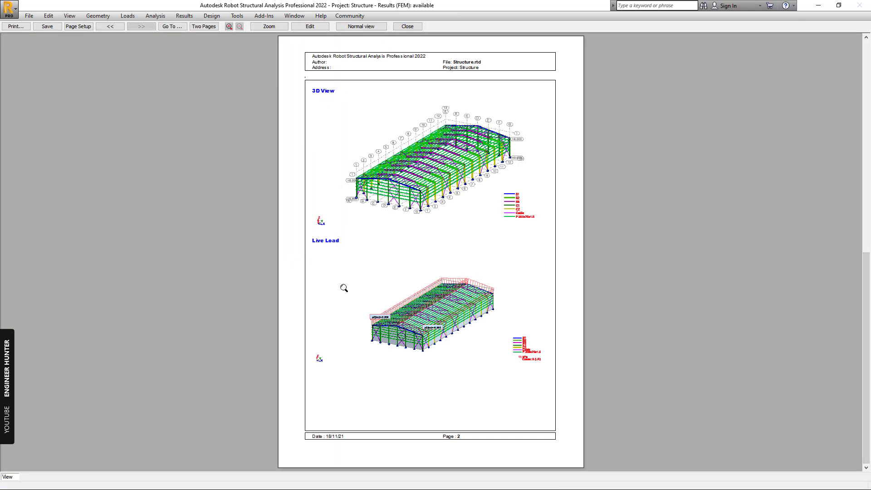
left_click(410, 26)
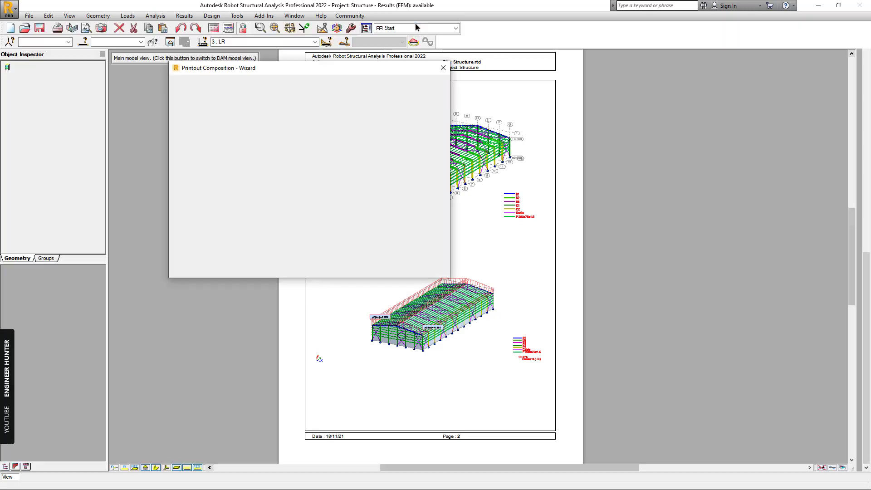
Step: Close the wizard and hide the loads and cladding display on the model
left_click(443, 67)
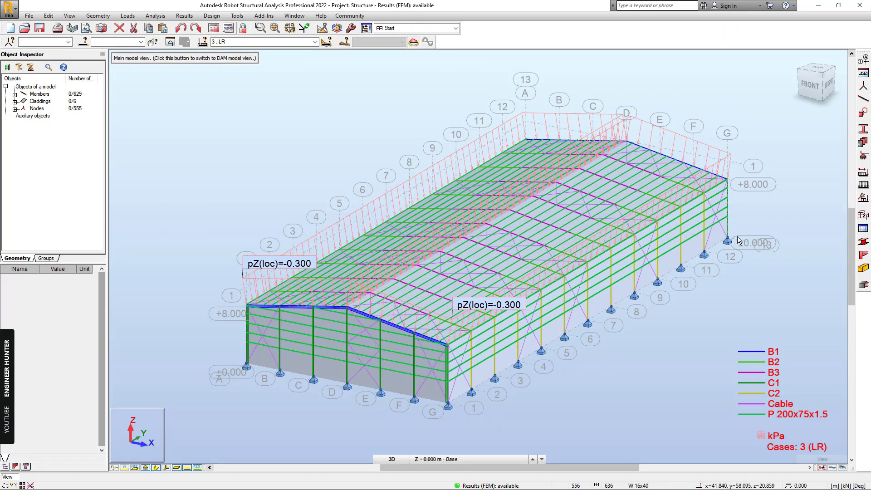
left_click(315, 41)
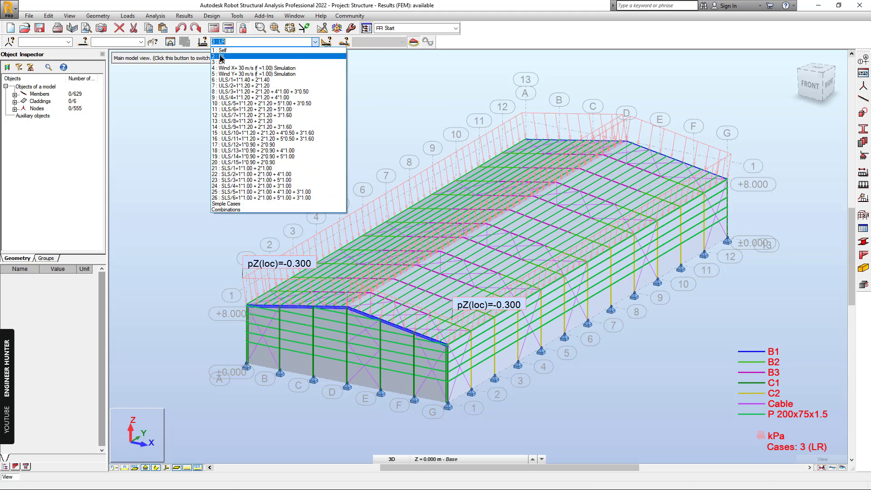
left_click(407, 111)
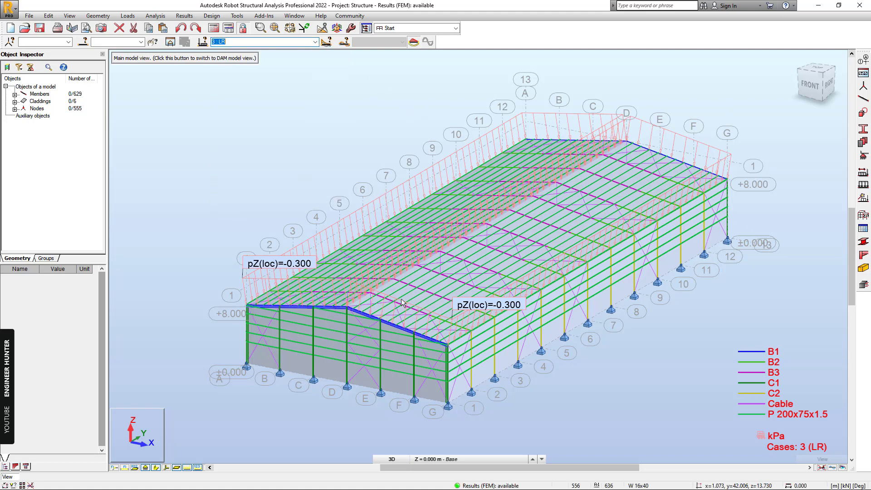
left_click(187, 468)
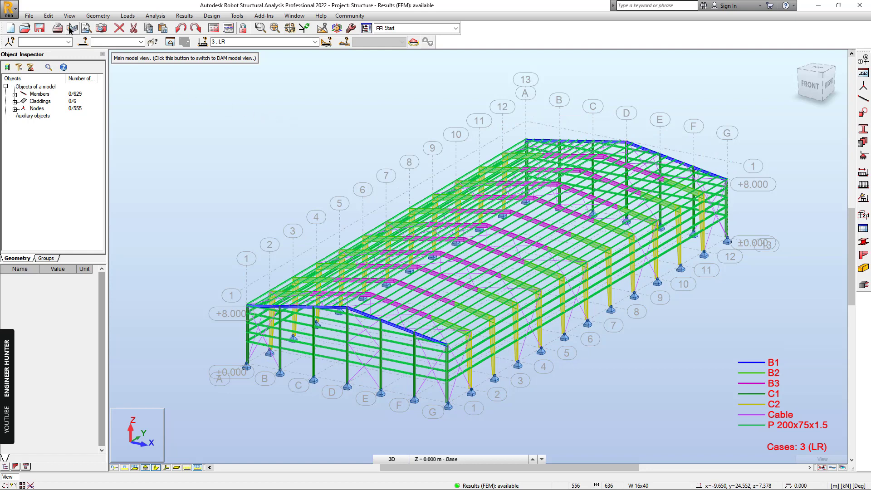
Step: Reopen Printout Composition and select the Loads - Cases and Loads - Values tables
left_click(71, 28)
left_click(191, 85)
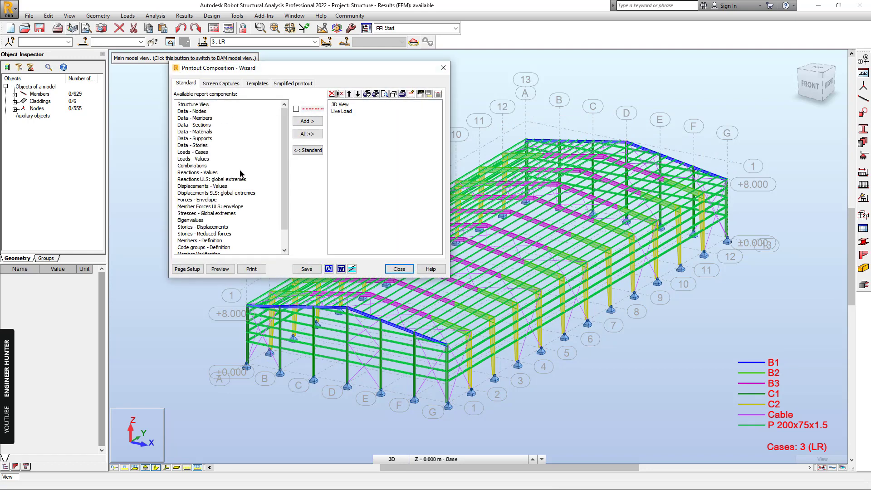
scroll(209, 134, "down", 1)
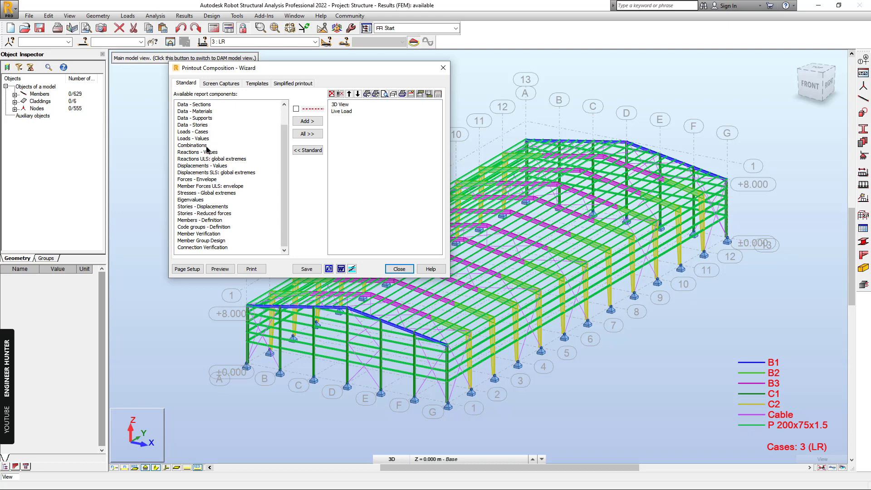
left_click(201, 132)
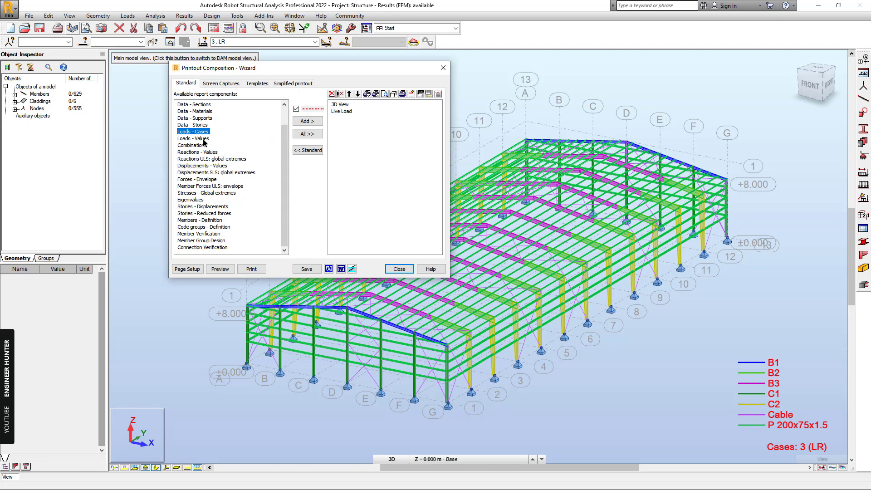
left_click(202, 138, "shift")
scroll(222, 134, "up", 1)
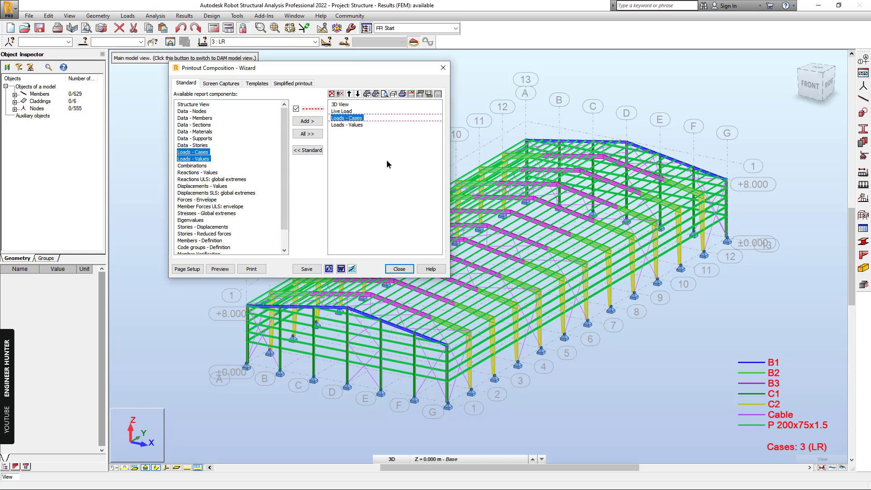
Step: Preview Loads - Cases and narrow its Label column so the table fits one page
right_click(353, 120)
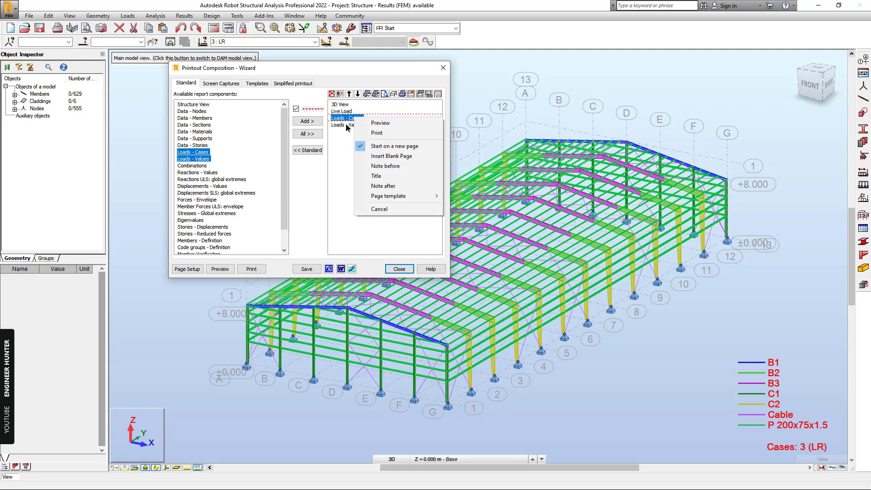
left_click(383, 123)
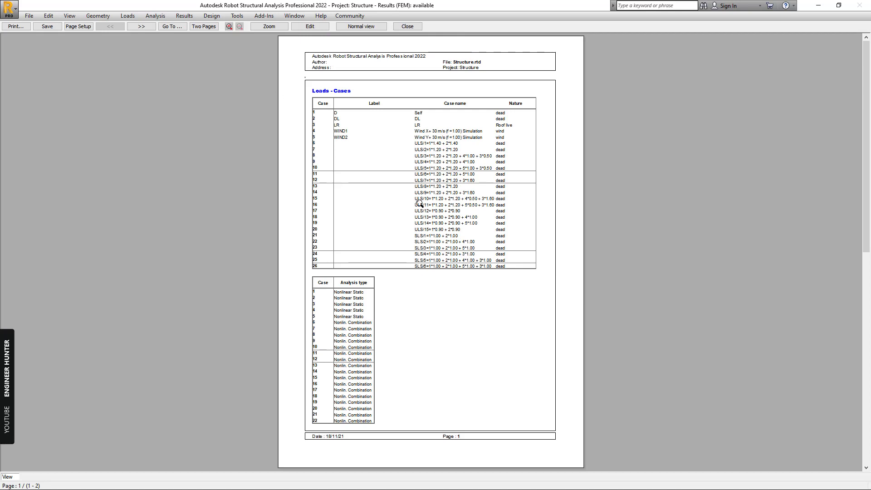
left_click(866, 400)
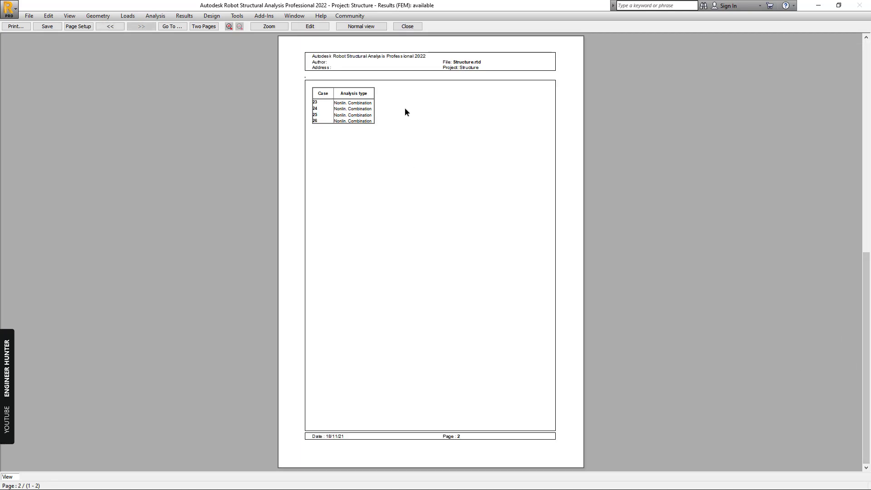
left_click(862, 124)
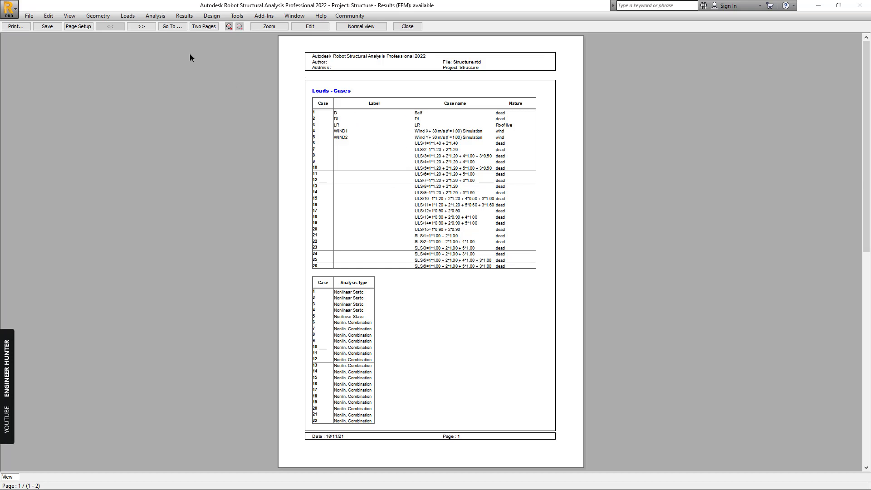
left_click(310, 27)
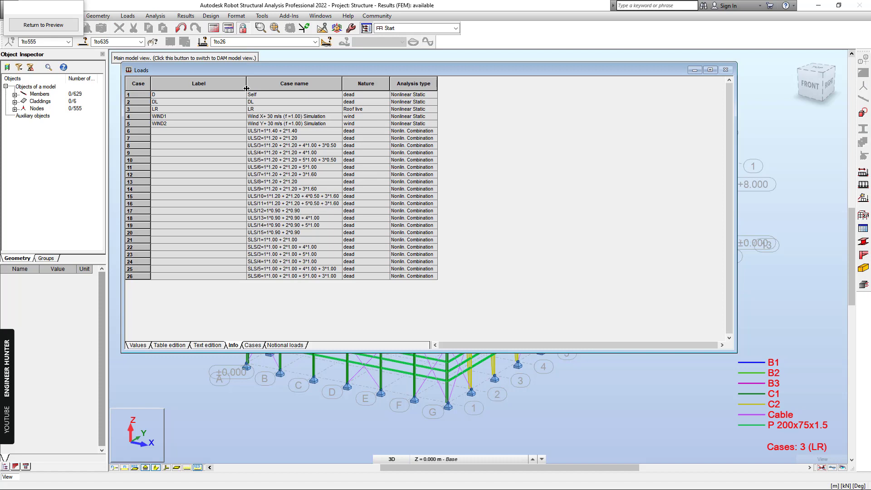
left_click_drag(247, 88, 181, 89)
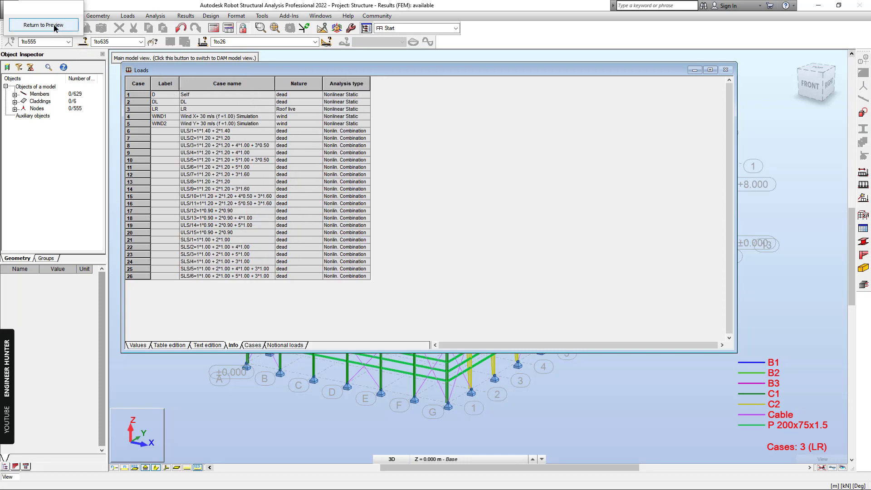
left_click(38, 25)
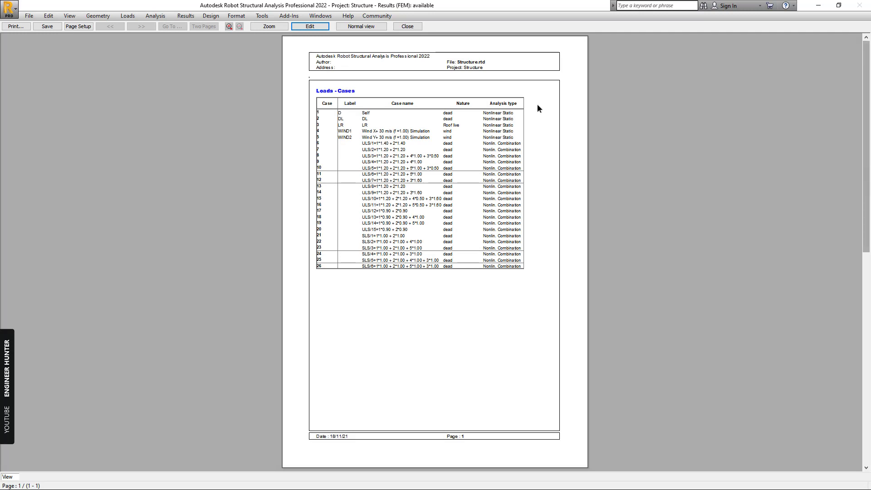
left_click(408, 26)
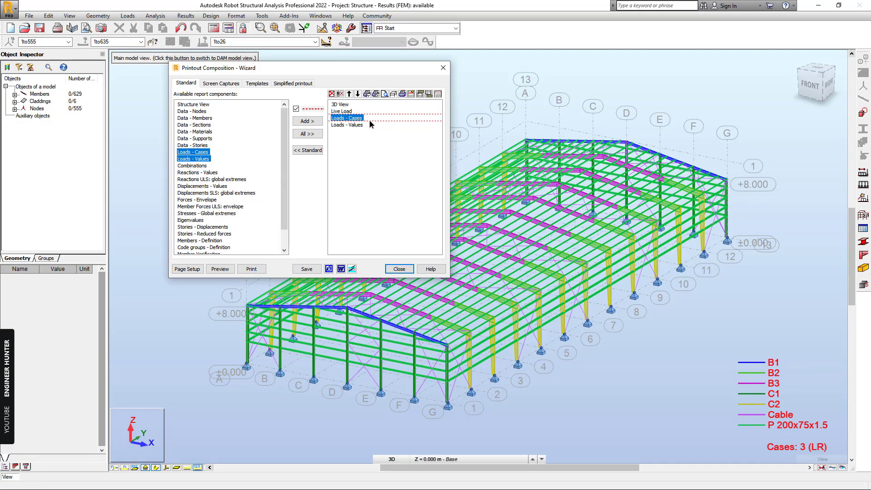
Step: Preview the Loads - Values table as a single page, then close the printout wizard
left_click(358, 124)
right_click(344, 128)
left_click(362, 132)
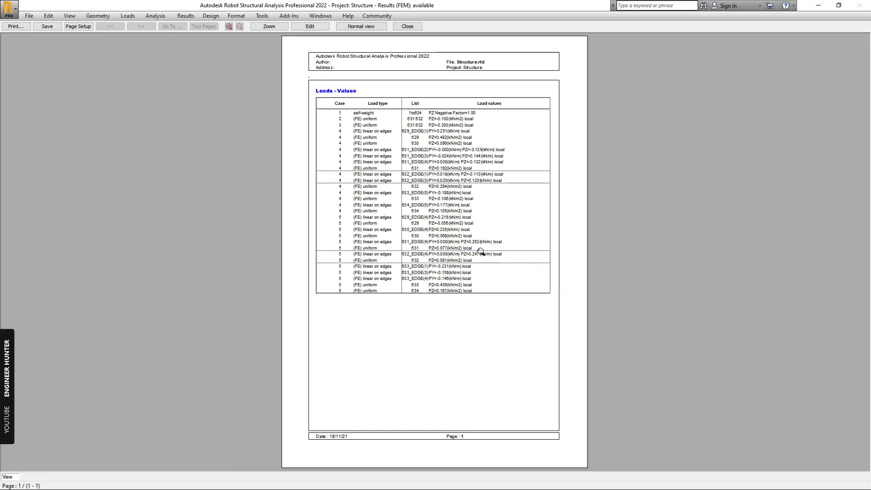
left_click(420, 26)
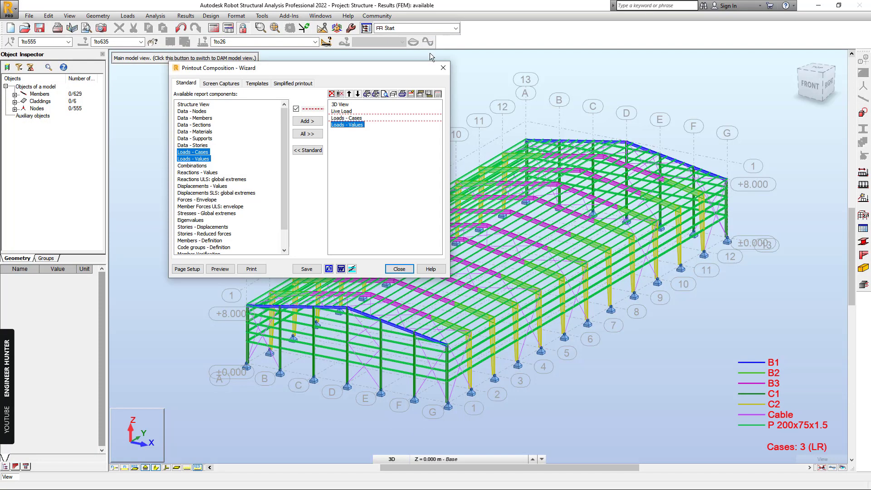
left_click(407, 271)
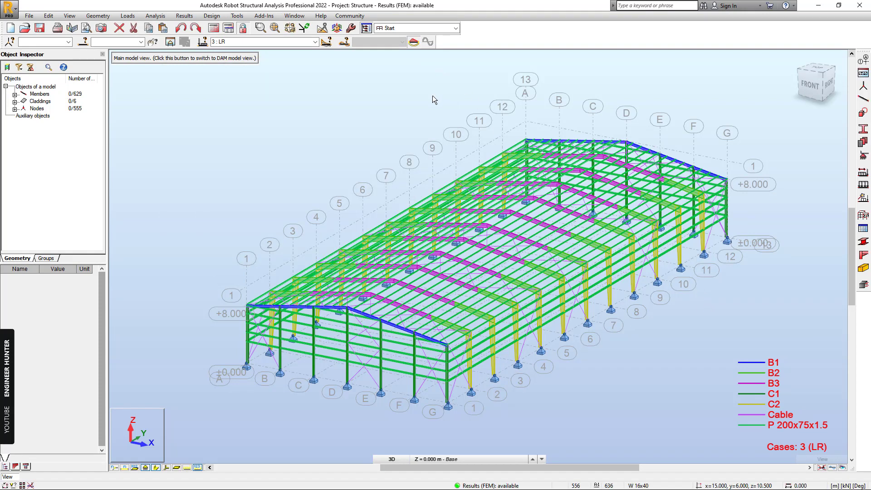
Step: Switch to the Results layout and move the Diagrams panel away from the edge
left_click(399, 28)
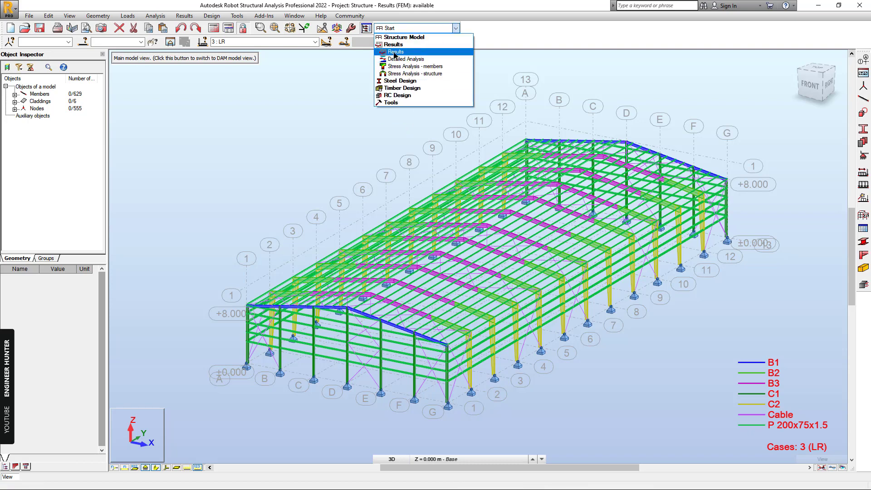
left_click(396, 52)
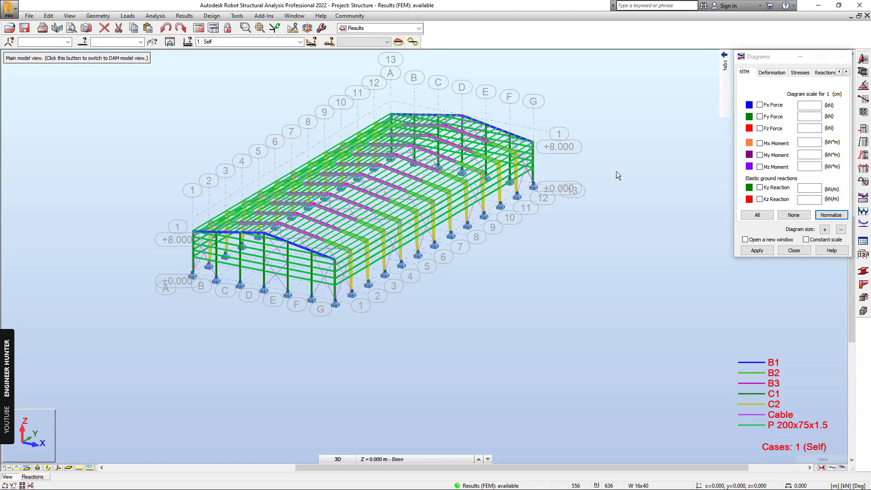
left_click_drag(779, 57, 685, 88)
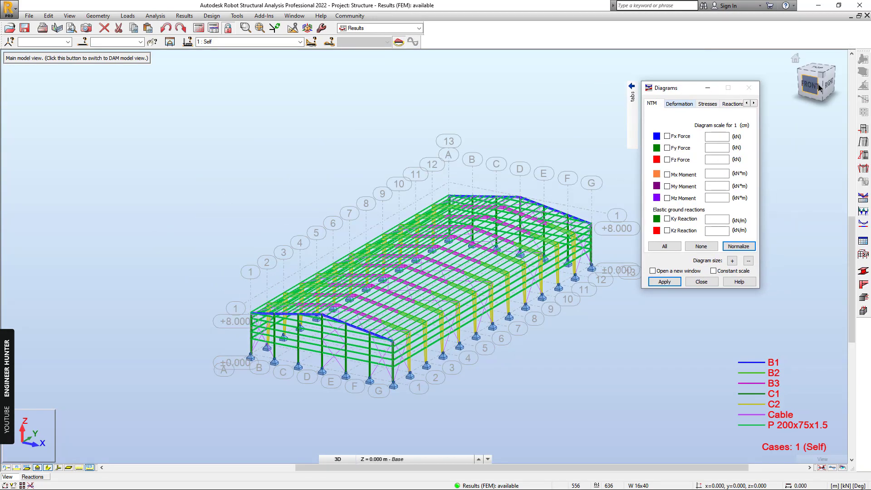
Step: View the structure from the right and isolate only the portal frame on grid line 2
left_click(830, 86)
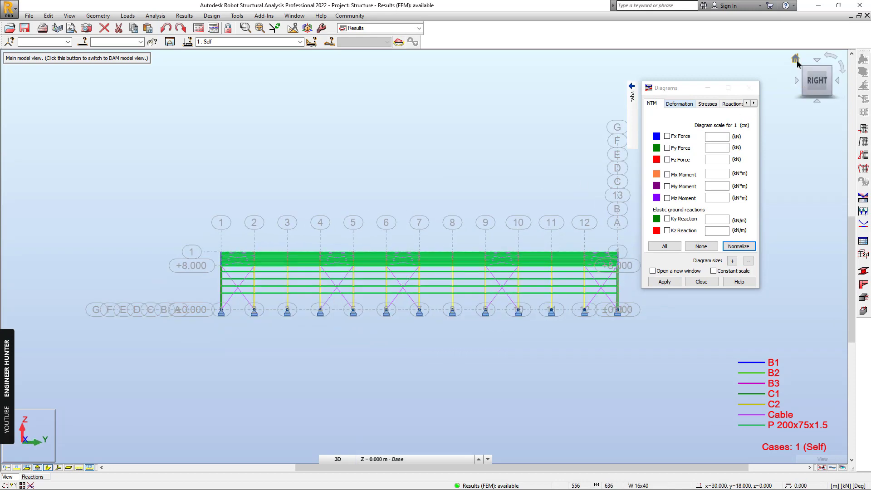
left_click_drag(216, 224, 242, 318)
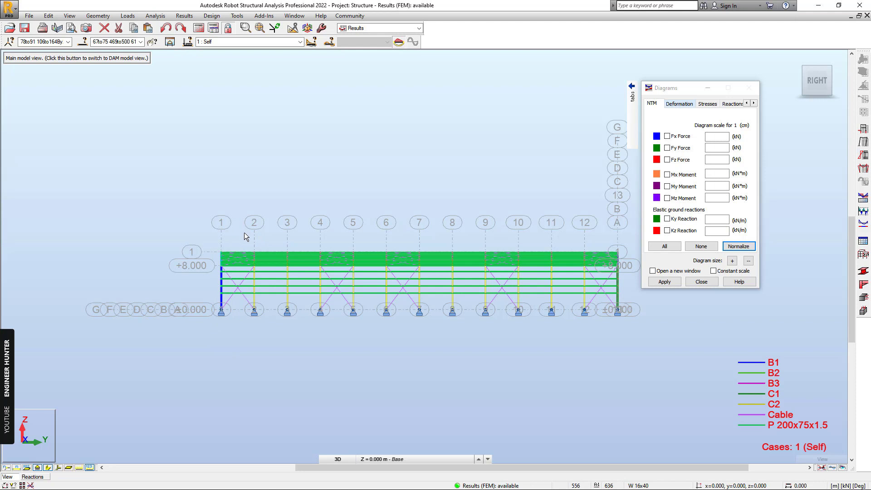
left_click_drag(244, 232, 266, 317)
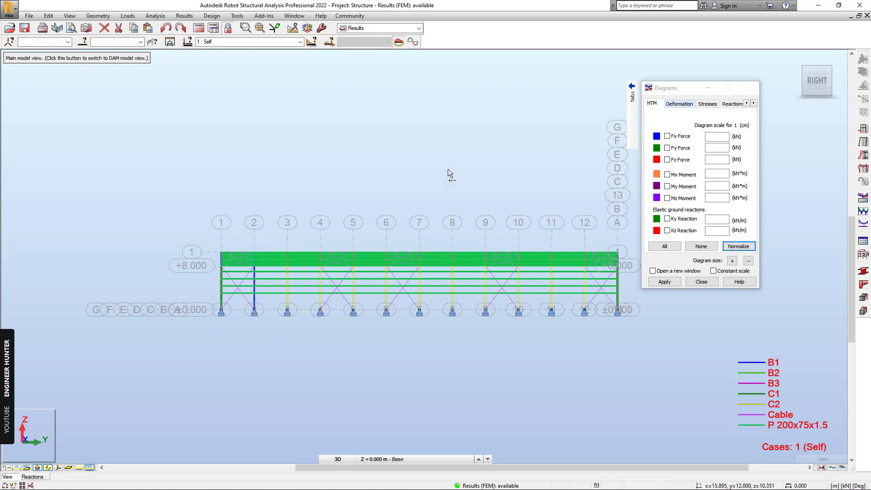
left_click(170, 41)
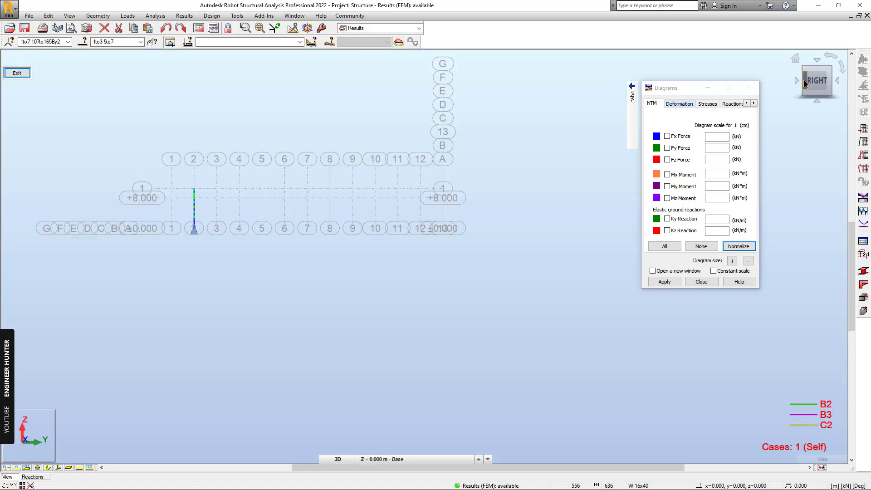
Step: Show the isolated frame from the front with the structural grid axes hidden
left_click(808, 84)
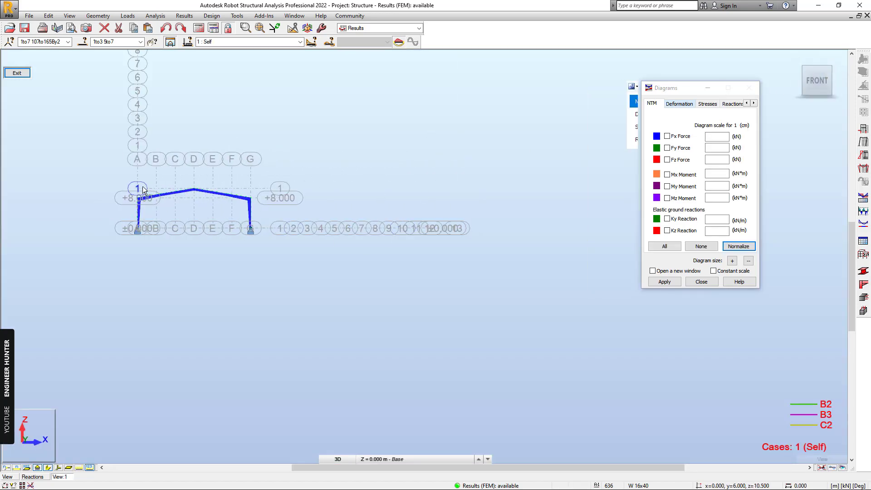
right_click(353, 202)
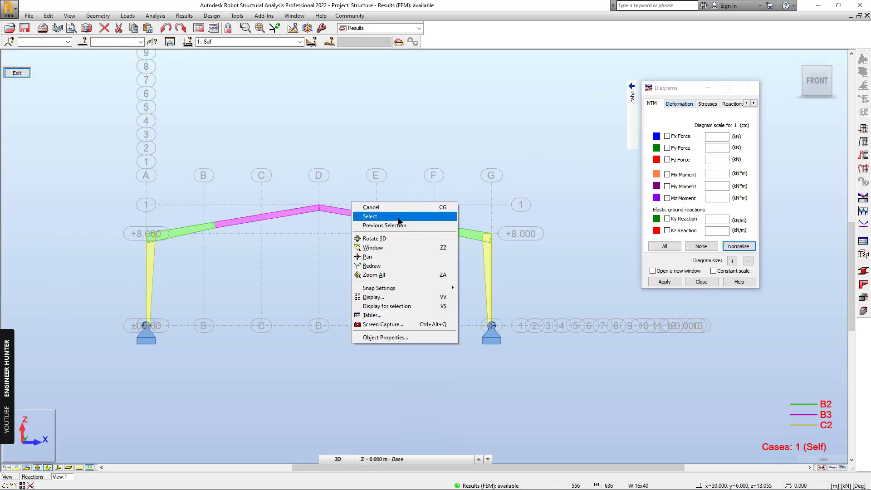
left_click(379, 301)
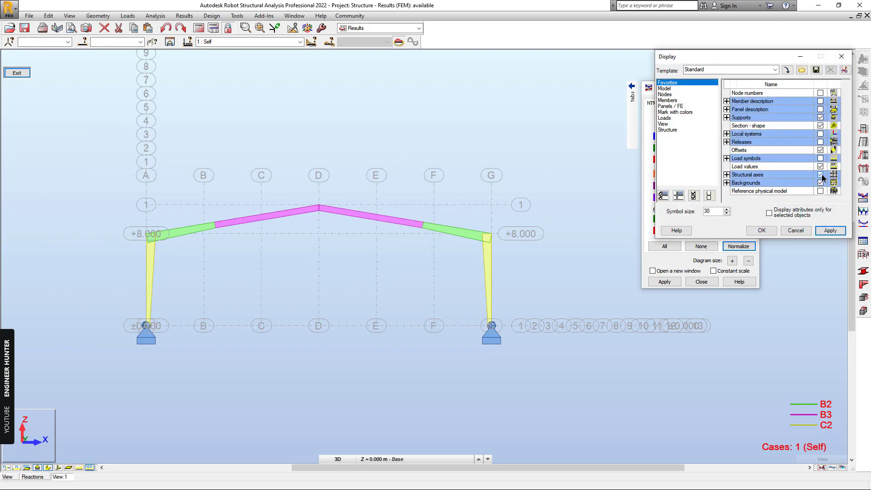
left_click(820, 174)
left_click(831, 230)
left_click(796, 230)
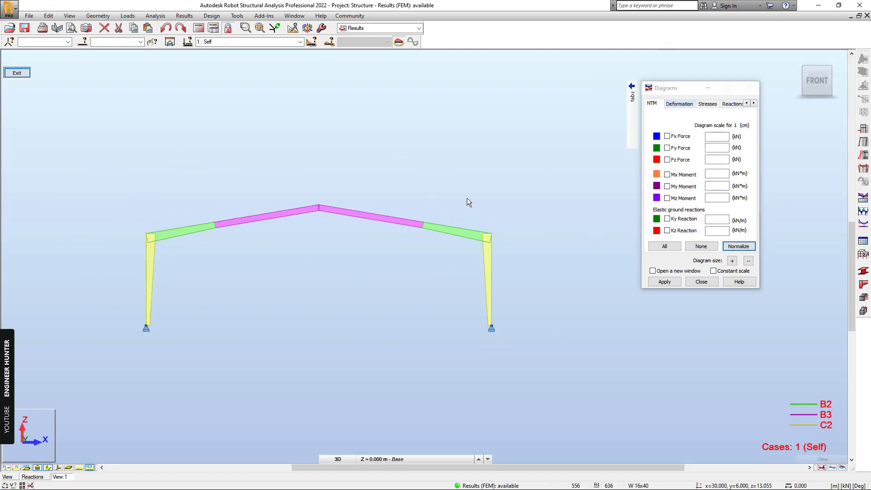
Step: Draw members as thin lines and plot the normalized My moment diagram for case 1 Self
left_click(48, 468)
left_click(683, 186)
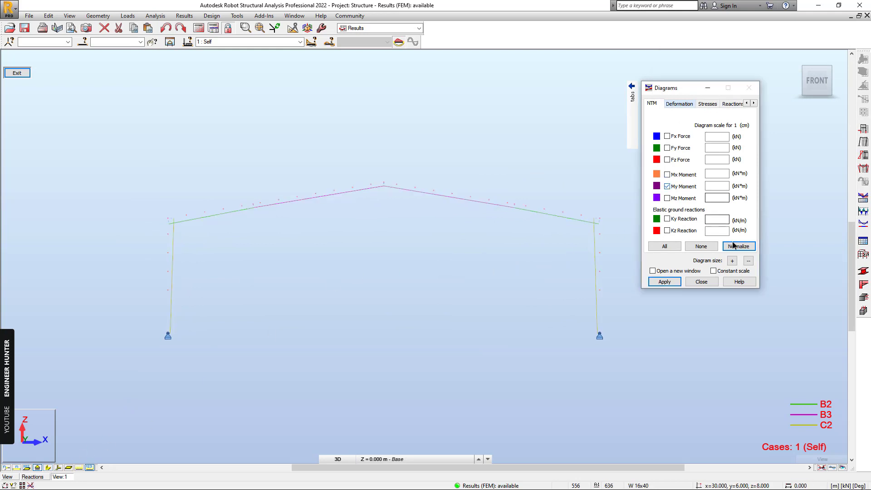
left_click(734, 245)
Step: Show the labelled My diagram for case 3 : LR (Max 23.13, Min -85.38), centred in view
left_click(300, 42)
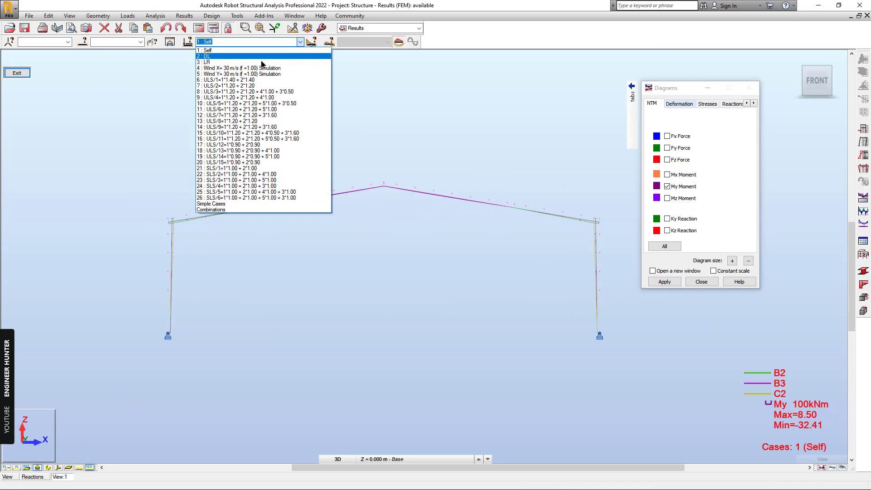
left_click(261, 61)
mouse_move(615, 115)
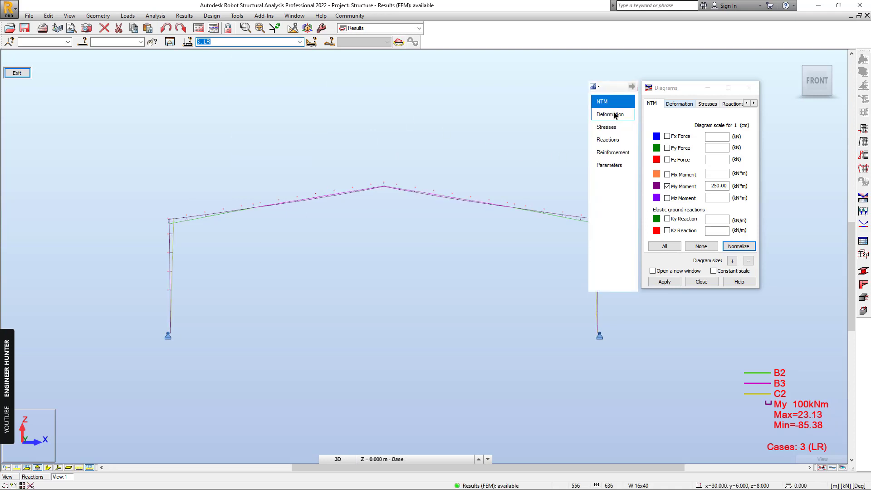
left_click(609, 165)
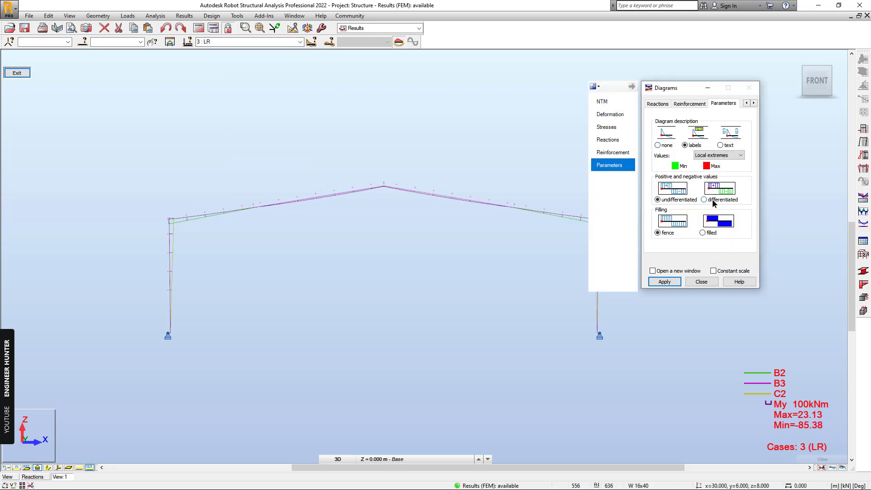
left_click(602, 101)
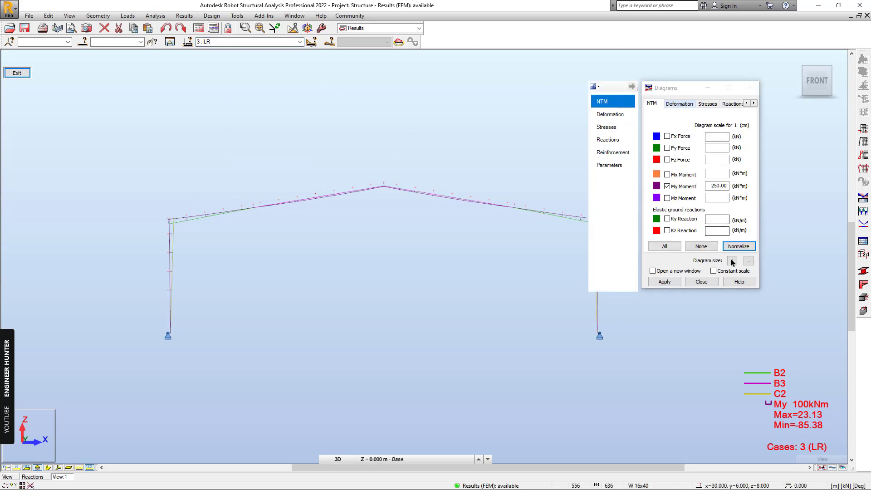
left_click(738, 247)
scroll(523, 127, "up", 1)
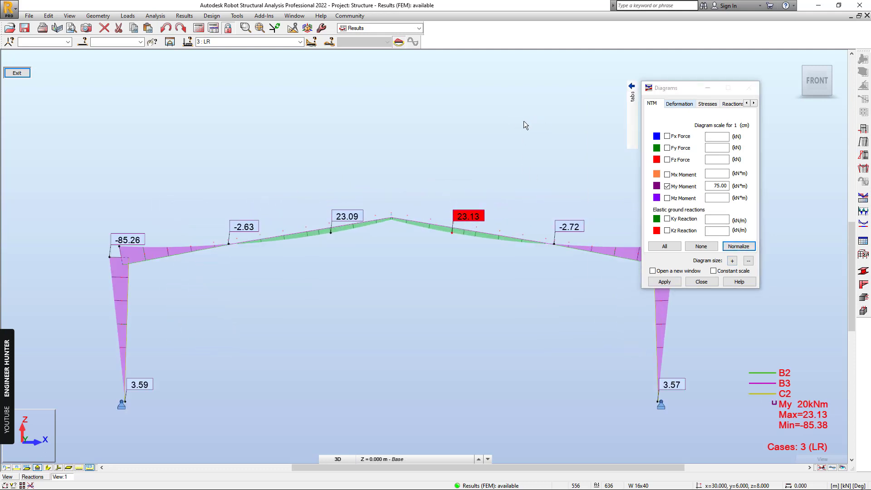
middle_click_drag(523, 121, 526, 95)
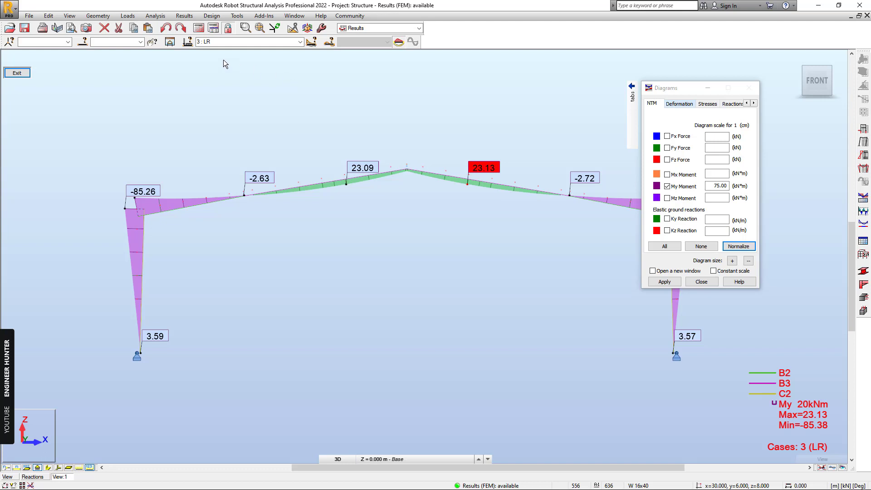
left_click_drag(678, 88, 763, 60)
left_click(650, 114)
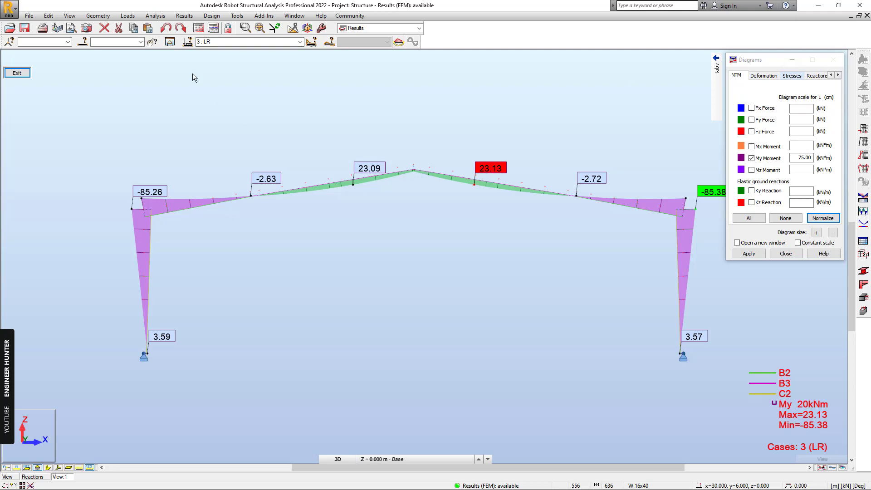
Step: Take a screen capture of the case 3 moment diagram labelled 'Moment - Live Load'
left_click(86, 28)
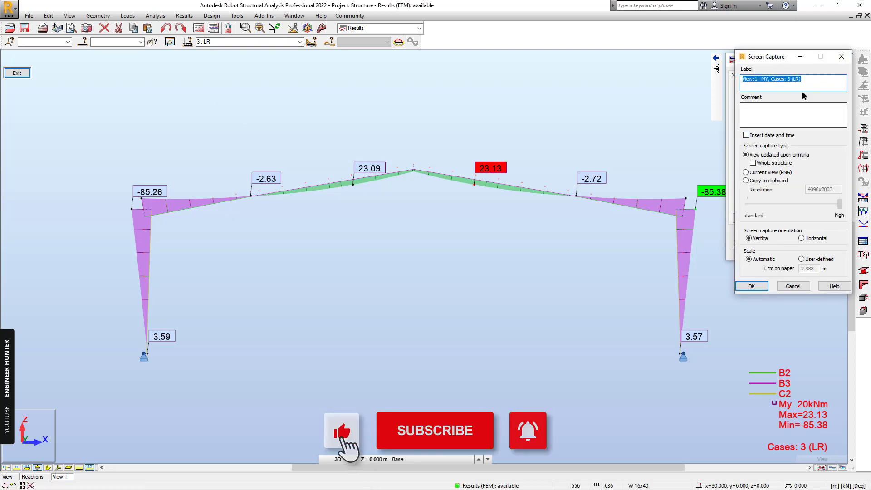
type("Moment")
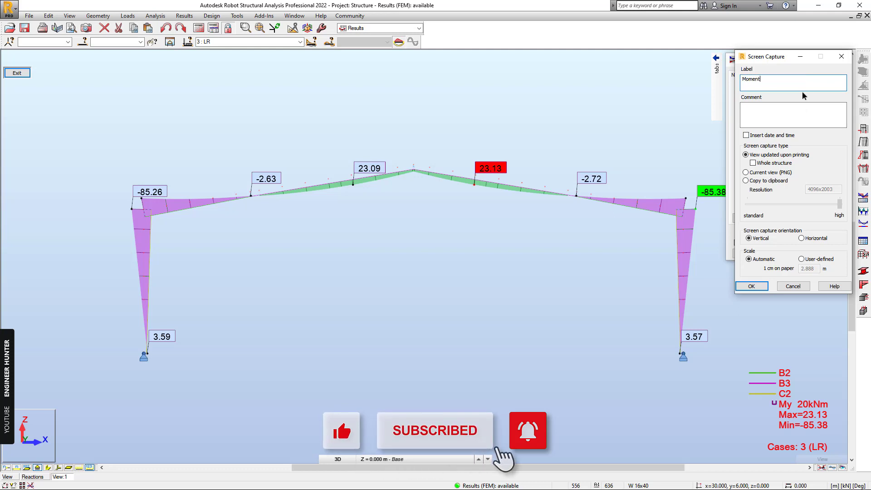
type(" - Liva ")
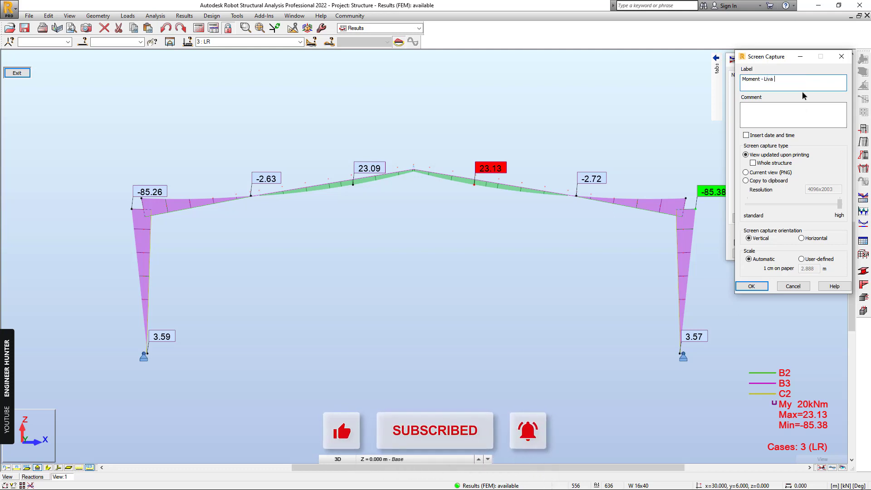
type("Load")
left_click(752, 286)
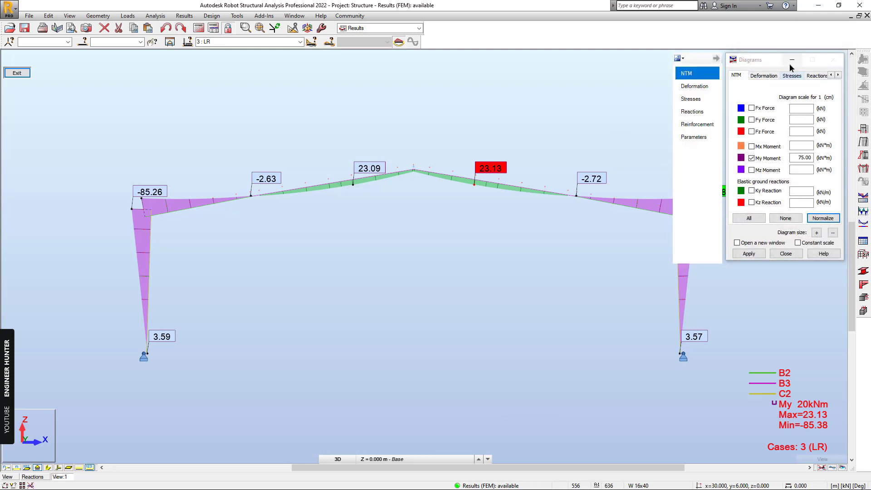
Step: Exit the frame view and isolate all the support nodes
left_click(16, 73)
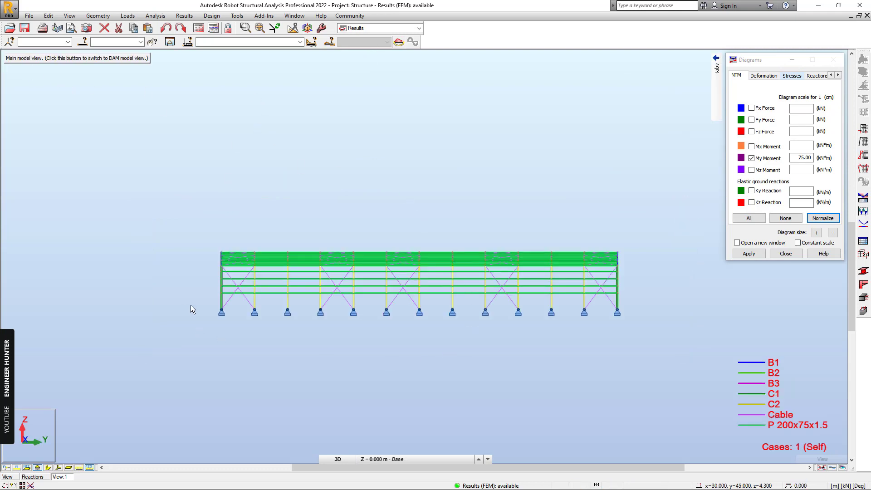
left_click_drag(190, 309, 669, 342)
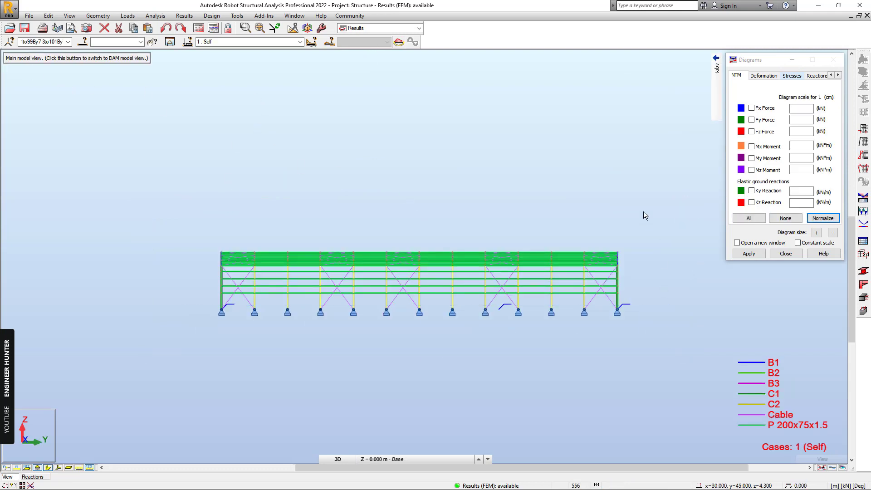
left_click(169, 42)
Step: Display labelled FX, FY and FZ support reactions for case 1 : Self, normalized
left_click(816, 75)
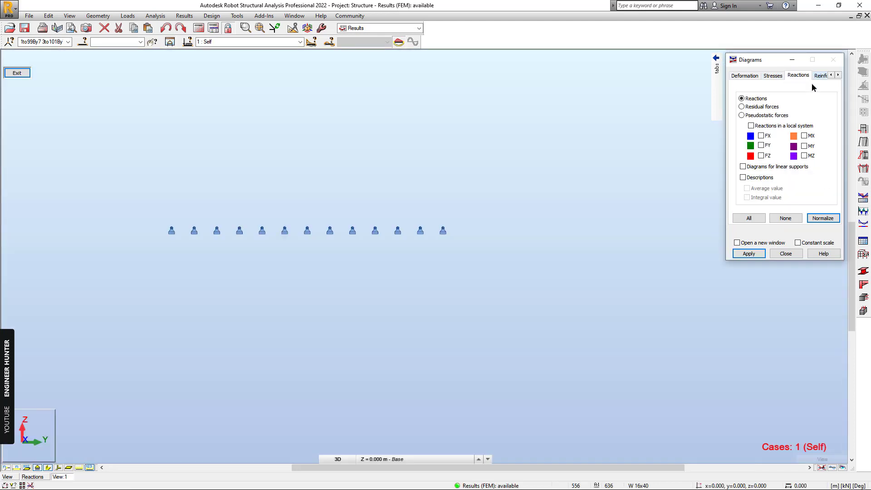
left_click(764, 136)
left_click(764, 146)
mouse_move(717, 68)
left_click(693, 137)
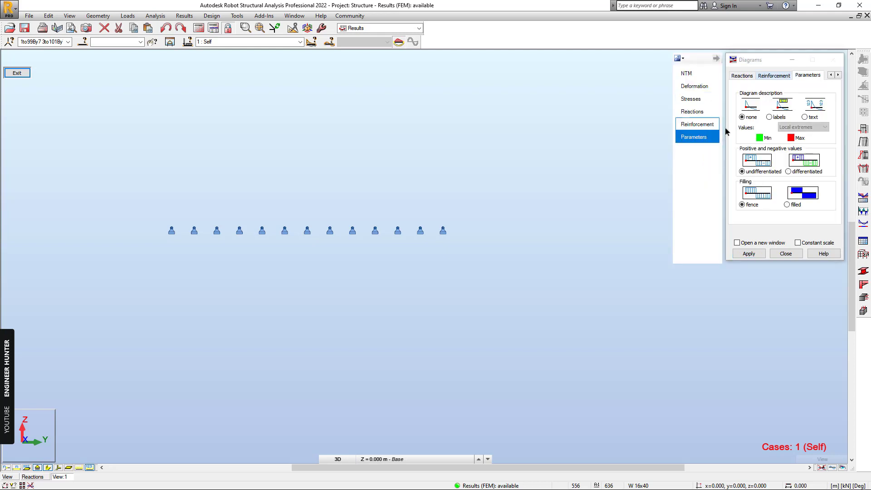
left_click(786, 118)
left_click(686, 73)
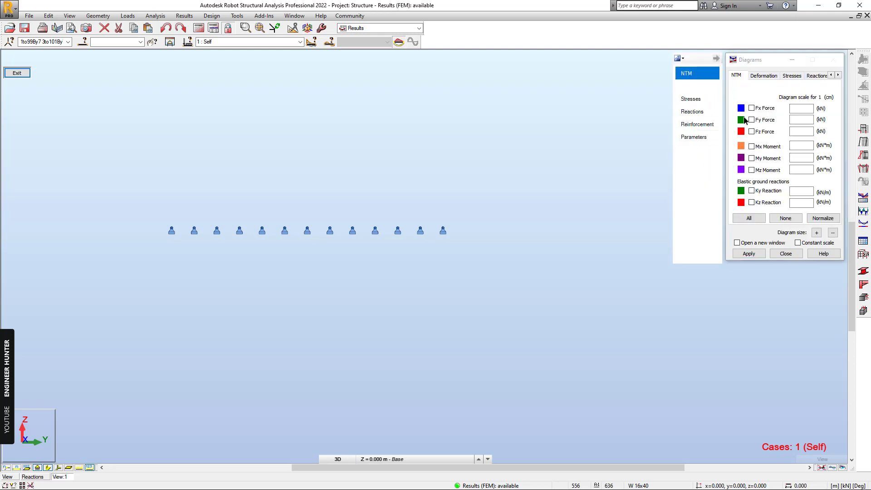
left_click(821, 218)
left_click_drag(772, 60, 709, 89)
Step: Zoom into the plan and drag the FX=0.257 and FX=-0.278 labels beside their supports
left_click(819, 68)
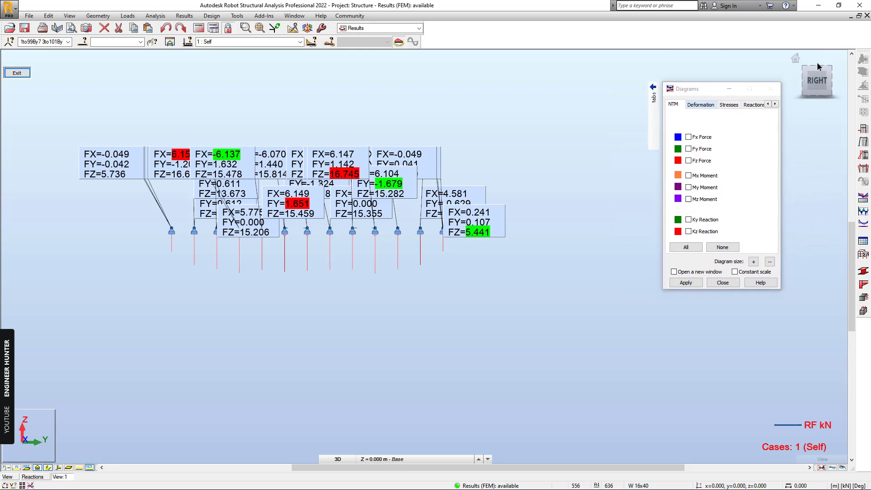
scroll(363, 189, "up", 3)
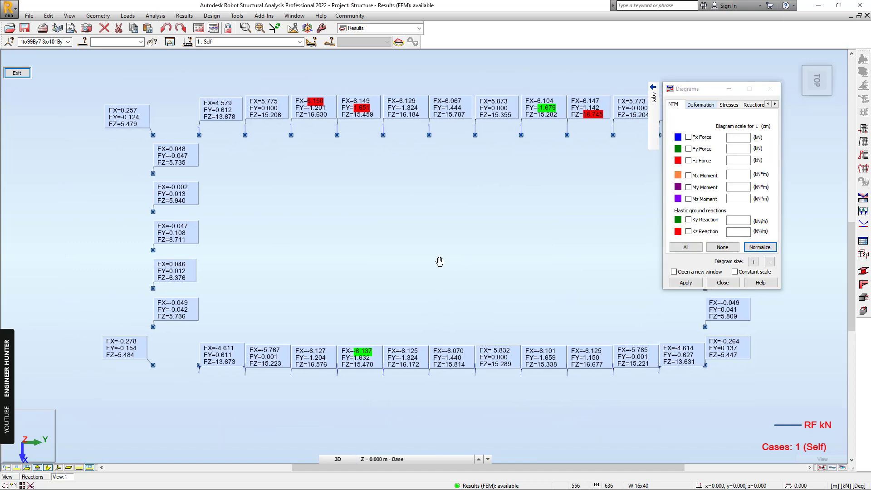
scroll(450, 262, "up", 1)
left_click(728, 260)
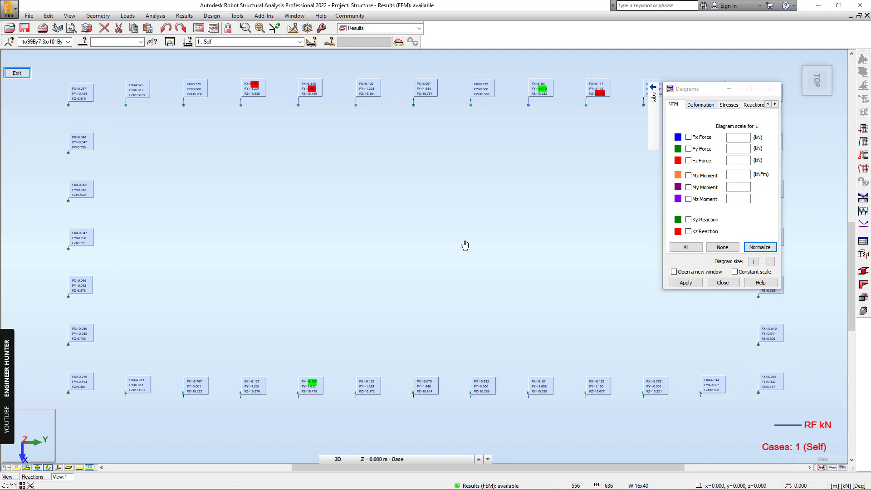
scroll(472, 256, "up", 2)
middle_click_drag(477, 252, 466, 270)
left_click_drag(145, 133, 162, 145)
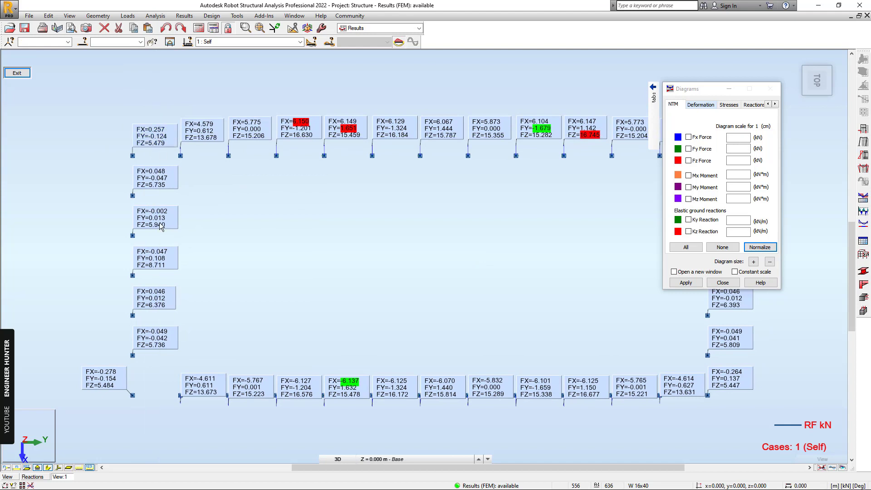
left_click_drag(109, 378, 158, 379)
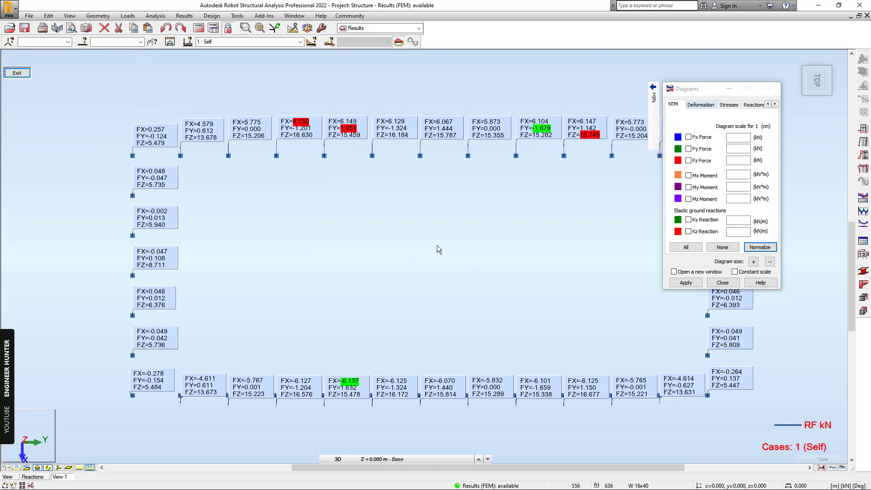
middle_click_drag(446, 240, 444, 233)
Step: Save a screen capture of the reactions plan labelled 'Reaction - Self Weight'
left_click(86, 27)
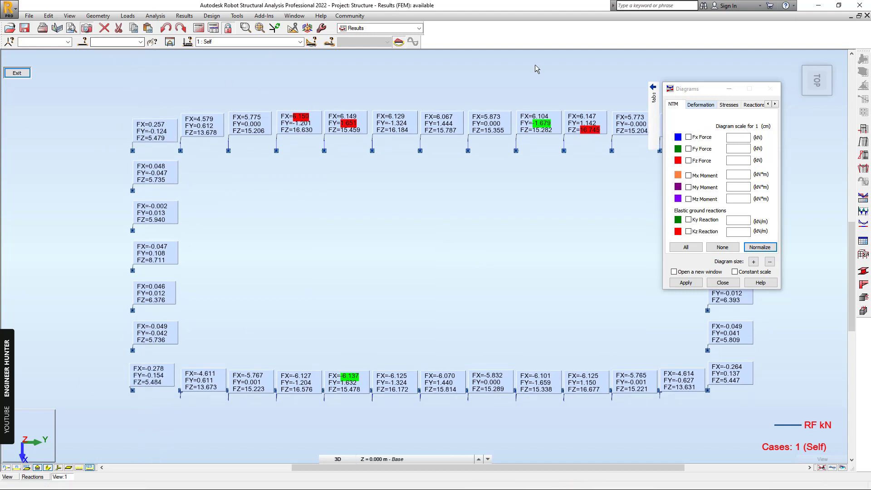
type("Reaction - Self Weight")
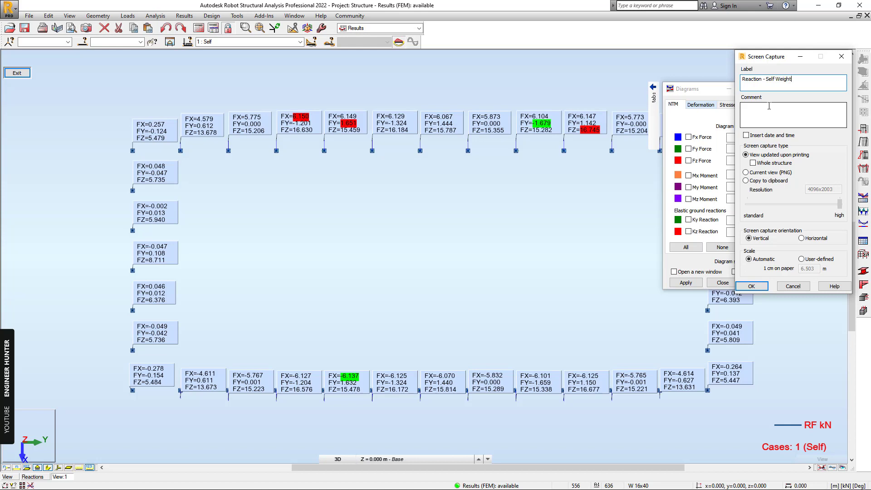
left_click(751, 286)
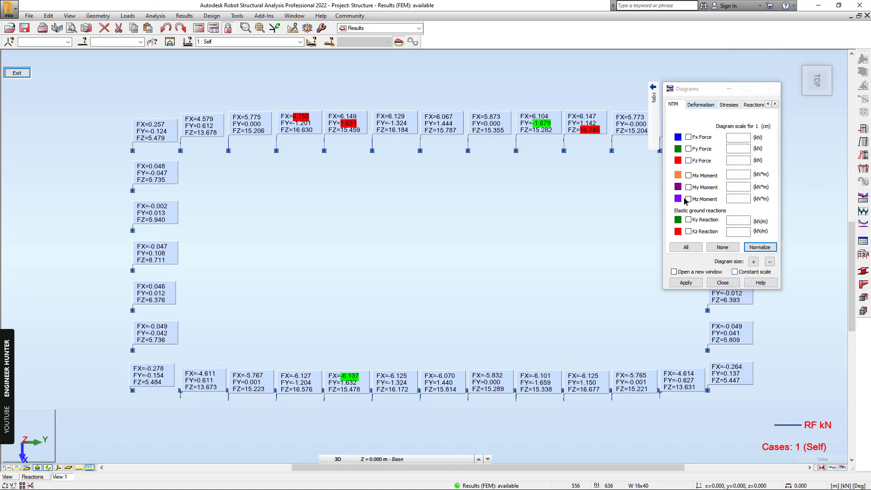
left_click(419, 28)
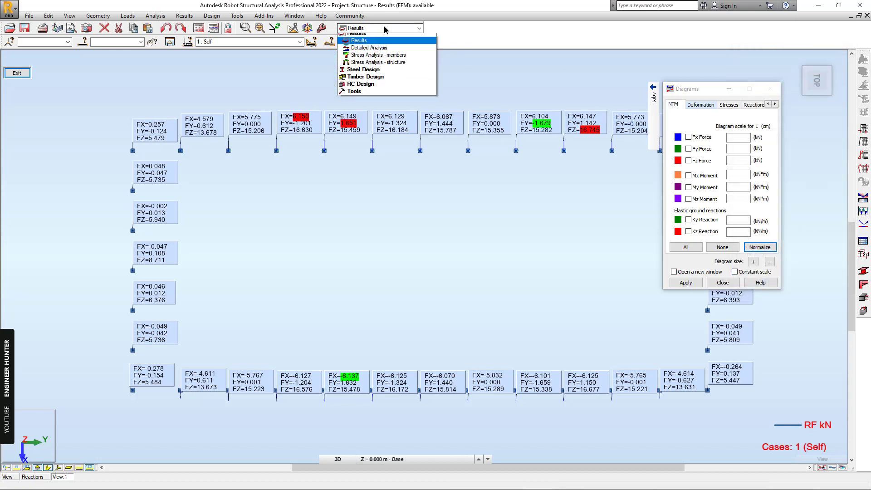
left_click(359, 34)
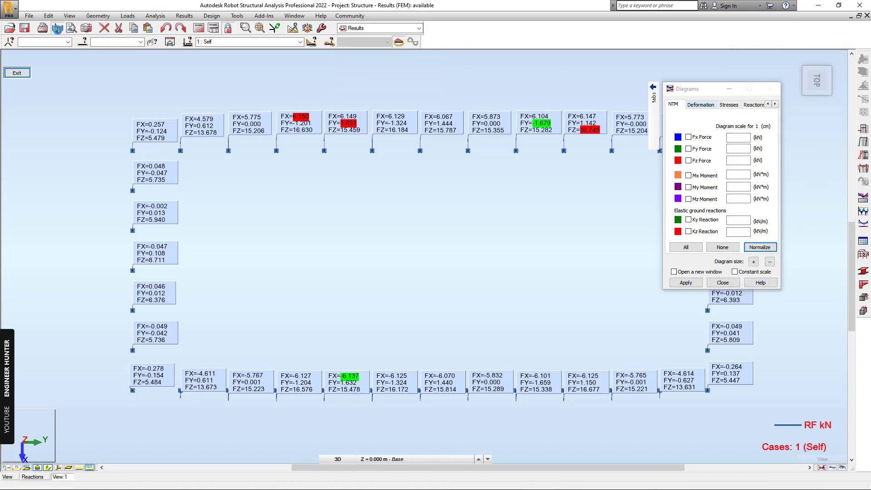
Step: Add the Moment - Live Load and Reaction - Self Weight screen captures to the printout
left_click(58, 29)
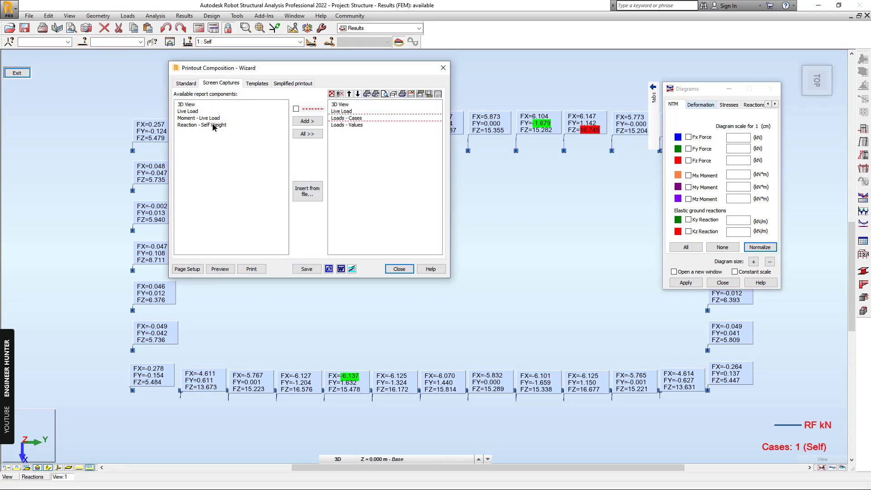
left_click(212, 125)
left_click(203, 119)
left_click(210, 126, "shift")
left_click(205, 120)
left_click(305, 121)
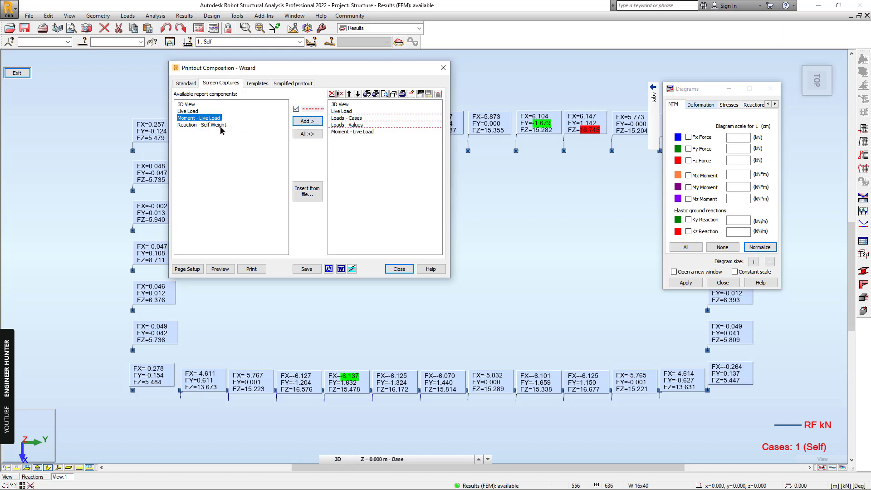
left_click(208, 124)
left_click(307, 121)
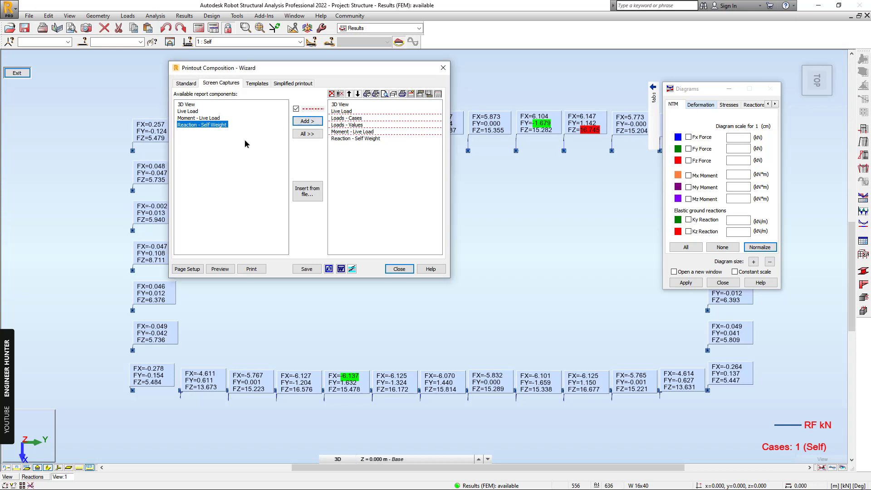
Step: Add the standard component Reactions ULS: global extremes to the printout and close the composition
left_click(186, 82)
scroll(243, 200, "down", 1)
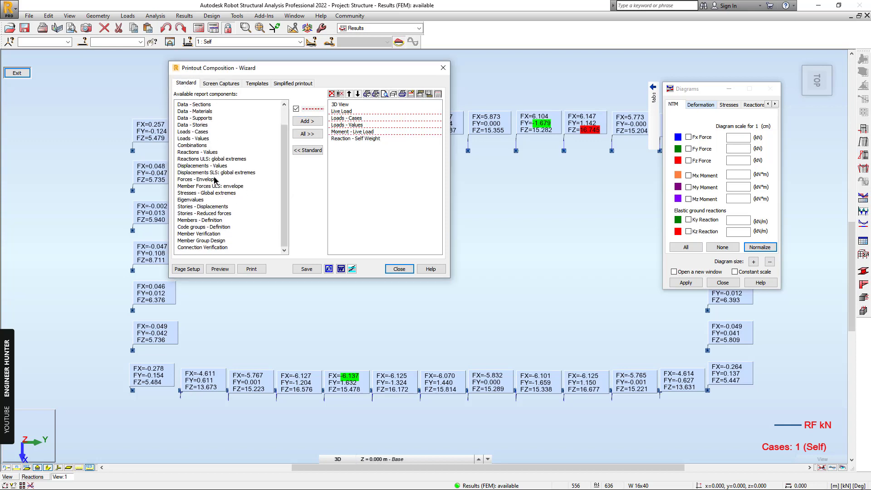
left_click(190, 160)
left_click(307, 123)
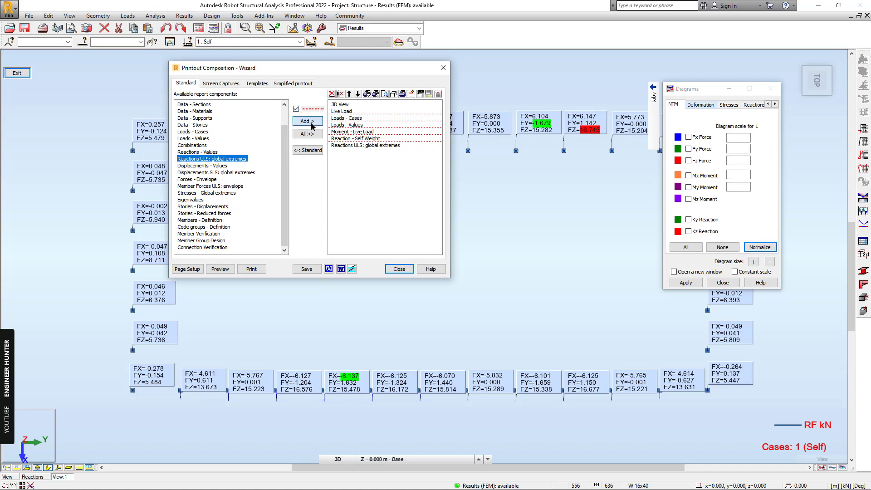
left_click(394, 267)
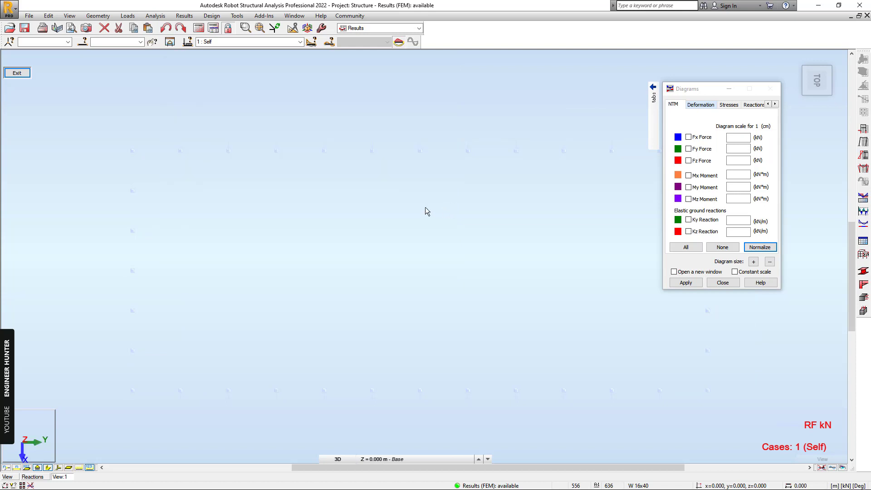
Step: Save the project, then change the layout to Steel/Aluminum Design
left_click(25, 28)
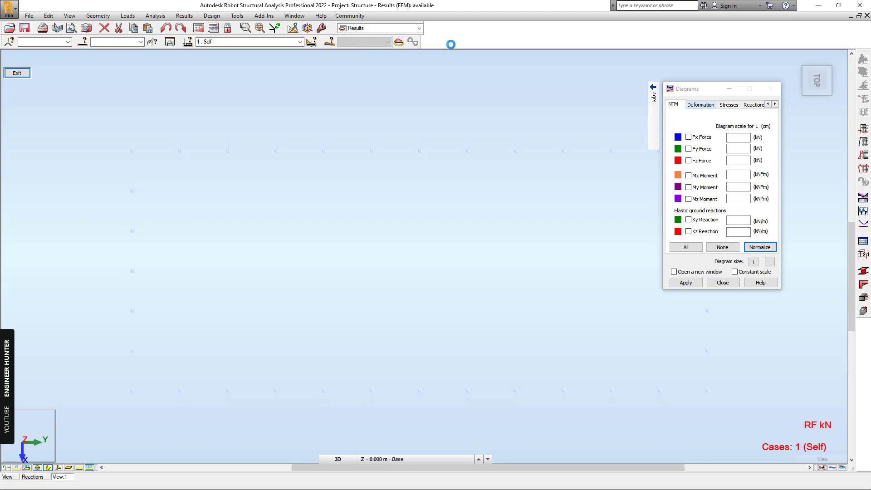
left_click(406, 29)
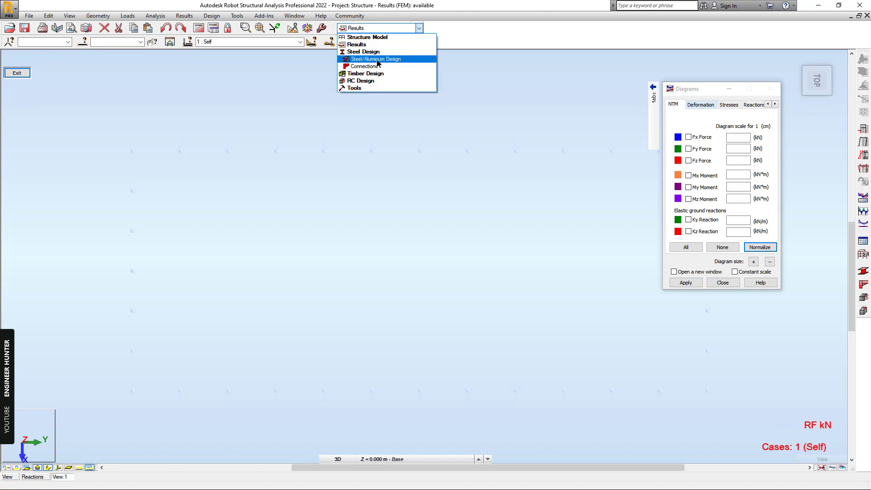
left_click(376, 59)
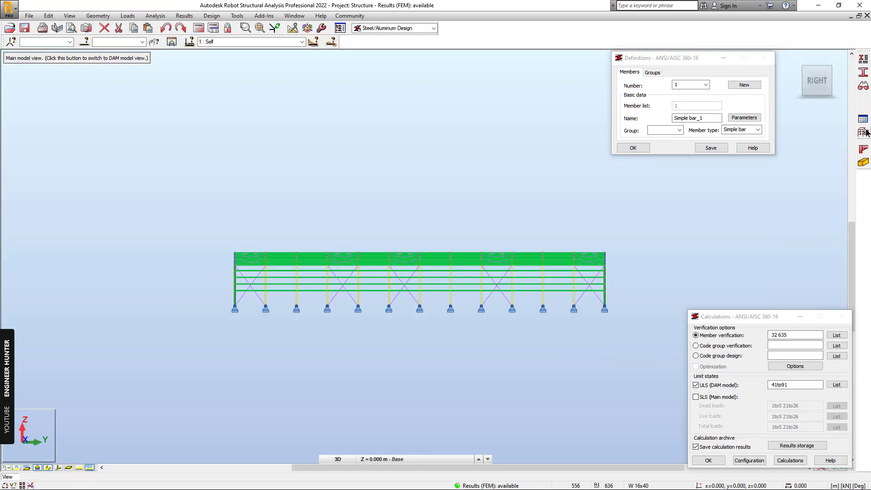
Step: Isolate all columns by selecting members with the same cross-section
left_click(795, 59)
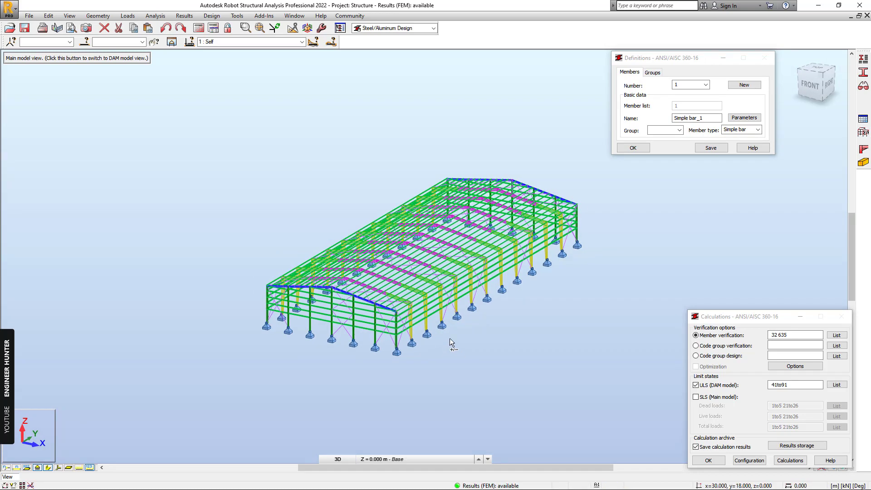
right_click(375, 326)
mouse_move(454, 297)
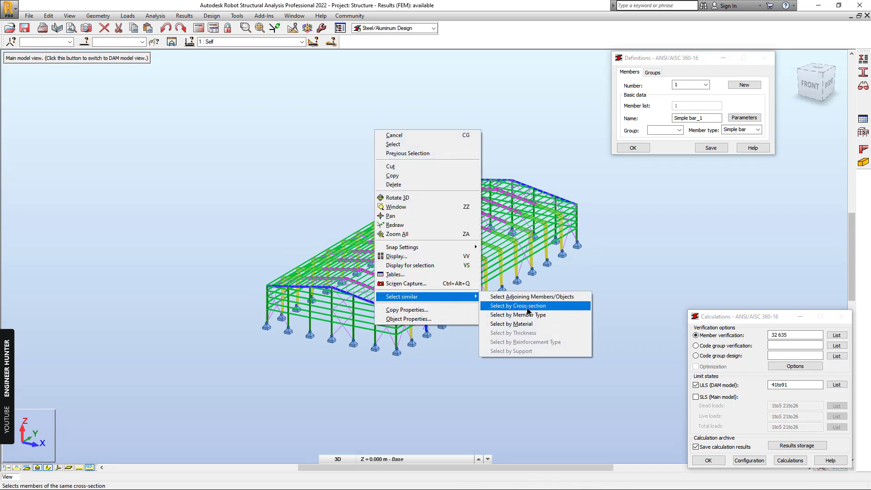
left_click(527, 310)
left_click(172, 41)
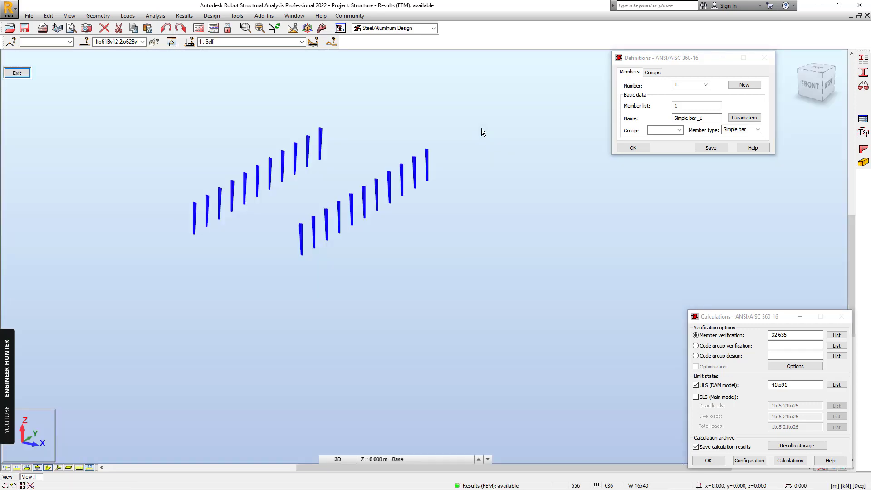
left_click(482, 132)
middle_click_drag(272, 210, 393, 271)
Step: Show structural grid axes and bar numbers on the columns in an isometric view
right_click(130, 177)
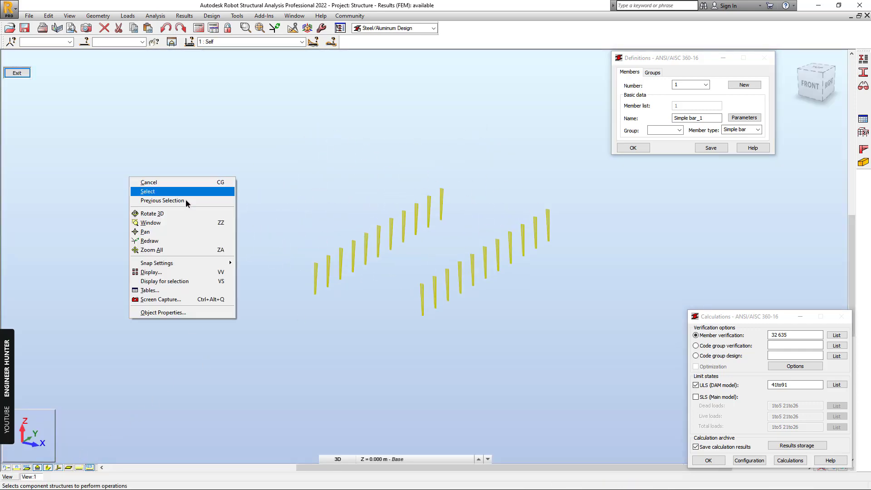
left_click(168, 271)
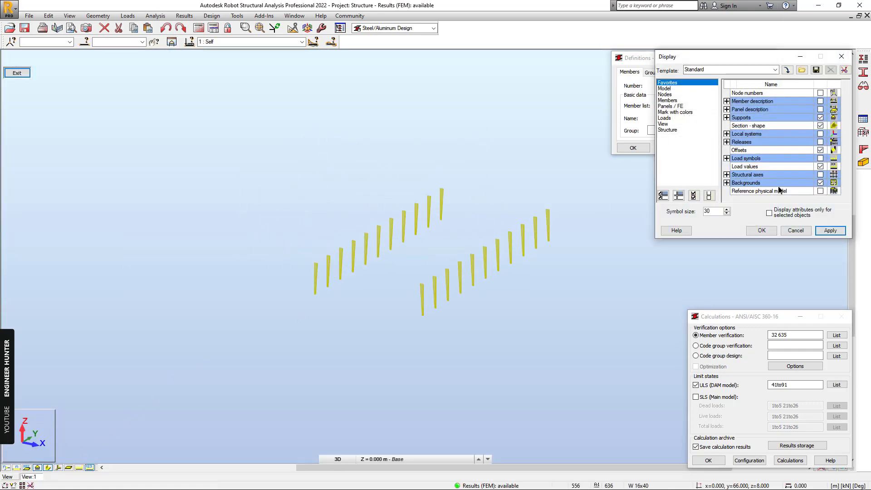
left_click(820, 175)
left_click(831, 230)
left_click(762, 231)
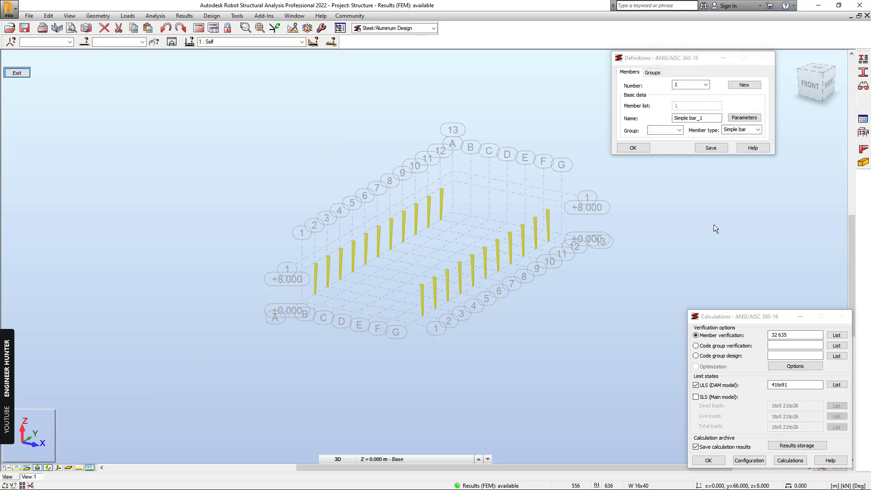
middle_click_drag(604, 259, 567, 257, "shift")
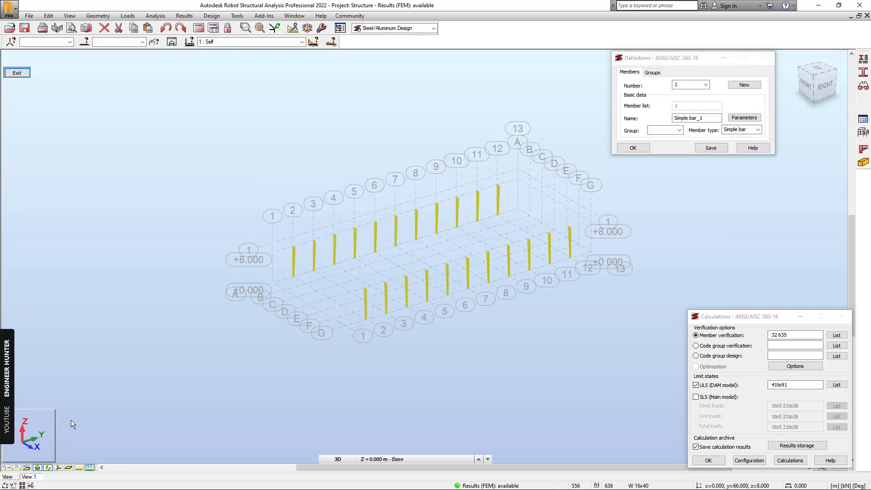
left_click(17, 469)
scroll(472, 175, "up", 1)
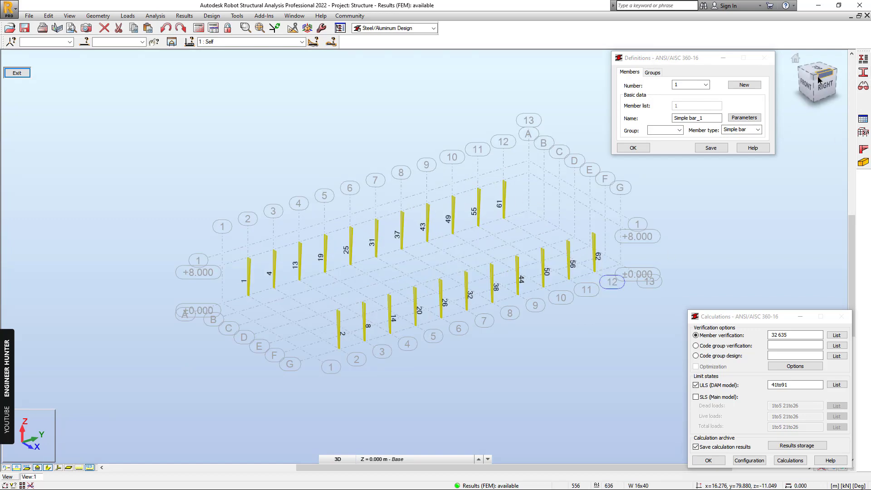
left_click(805, 83)
left_click(805, 83)
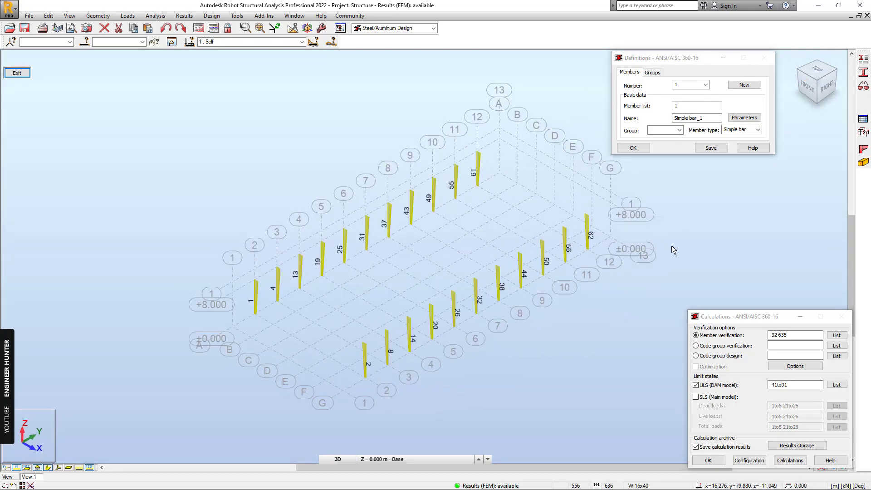
Step: Save the labelled columns view as a screen capture
left_click(86, 28)
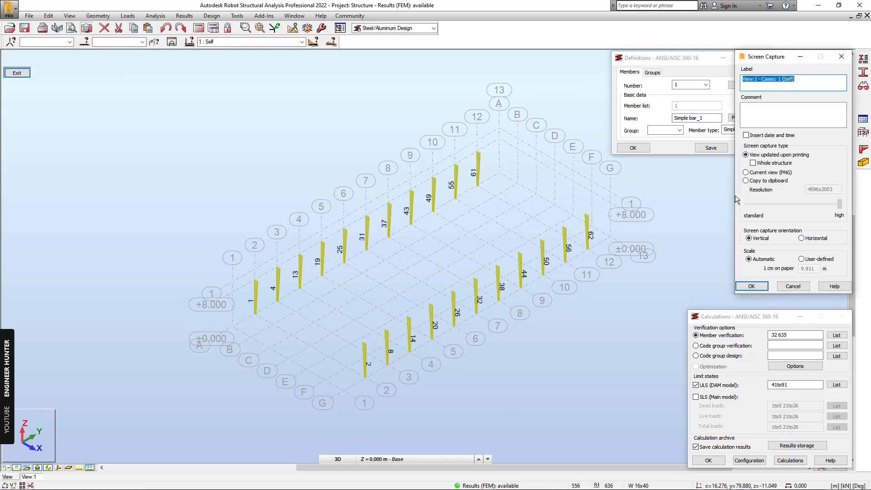
left_click(761, 285)
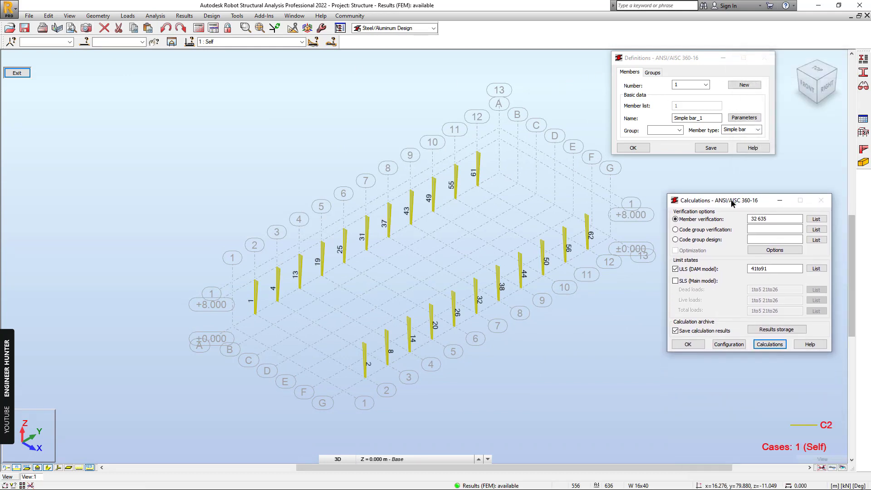
left_click(557, 96)
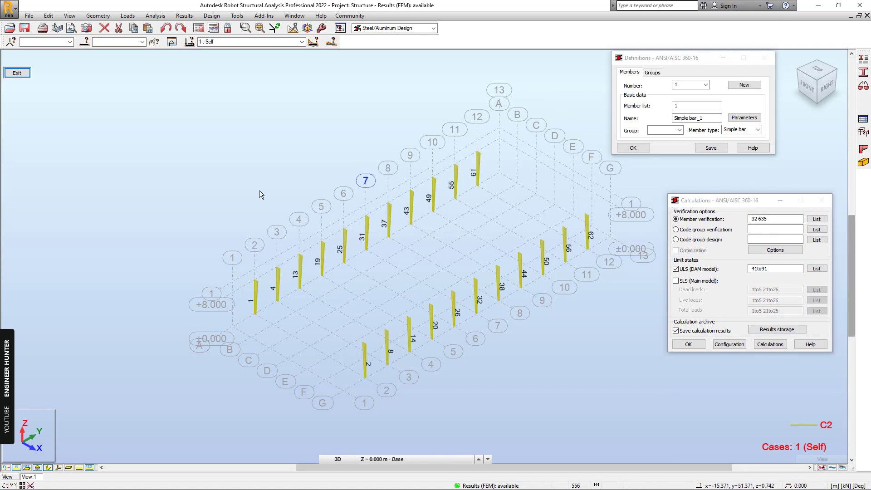
Step: Assign member type C2 to all 22 columns
left_click_drag(157, 132, 636, 422)
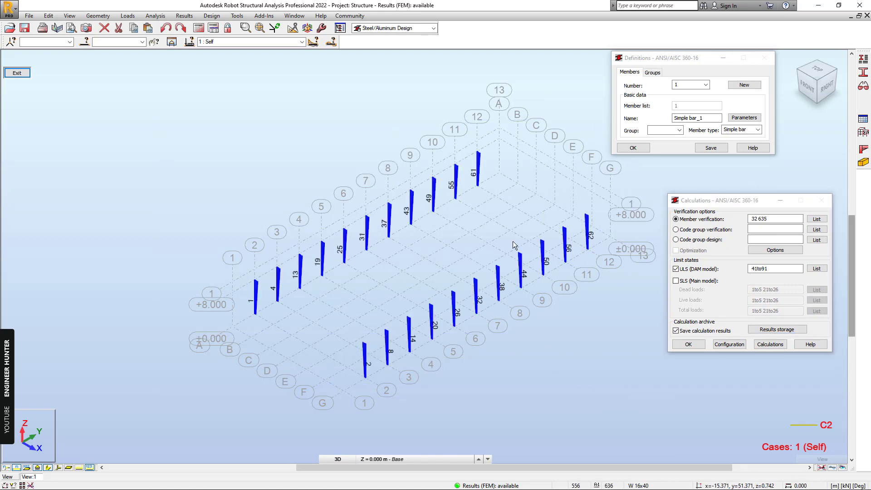
left_click(857, 65)
left_click(761, 122)
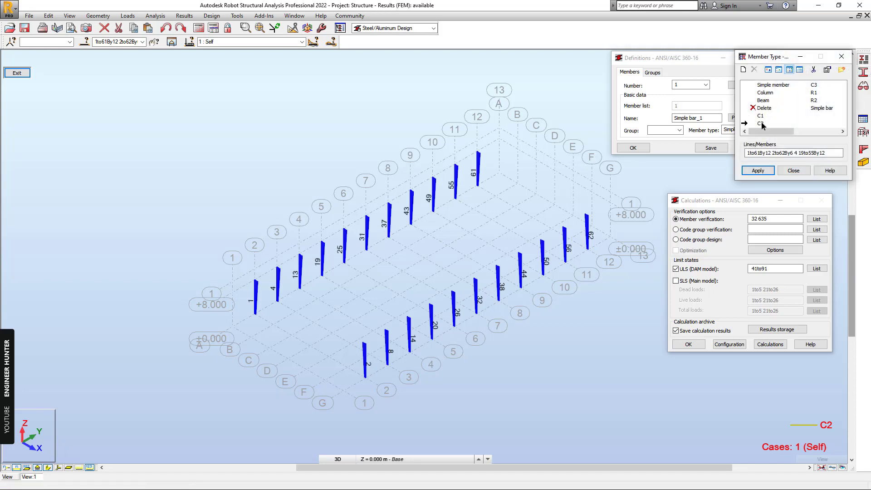
left_click(758, 170)
left_click(794, 171)
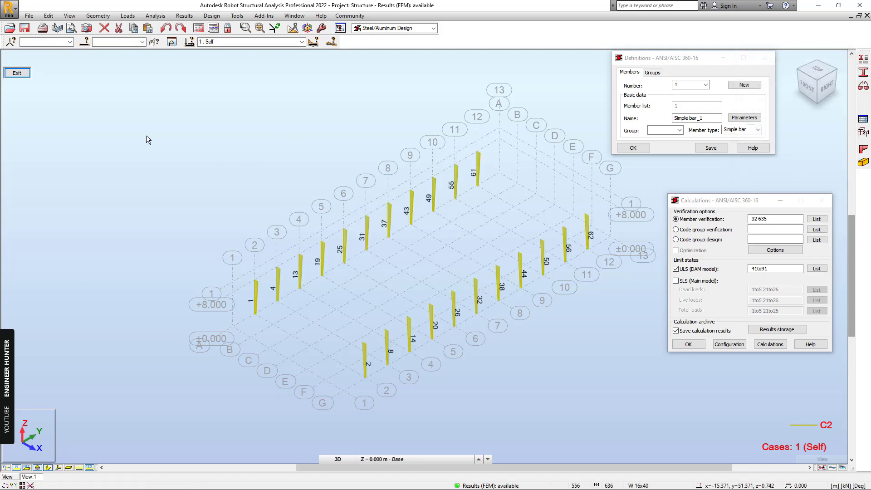
Step: Run ULS member verification on all columns (ratios 0.57–0.74) and archive the results
left_click_drag(146, 135, 656, 409)
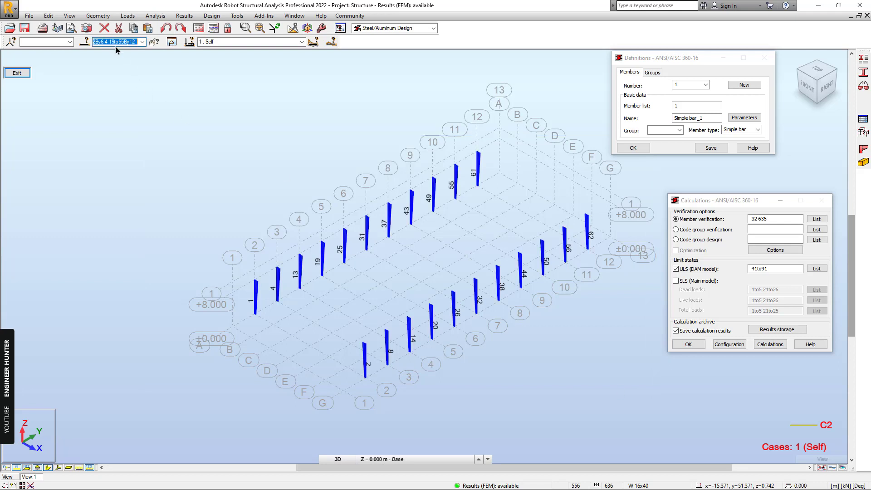
left_click(756, 219)
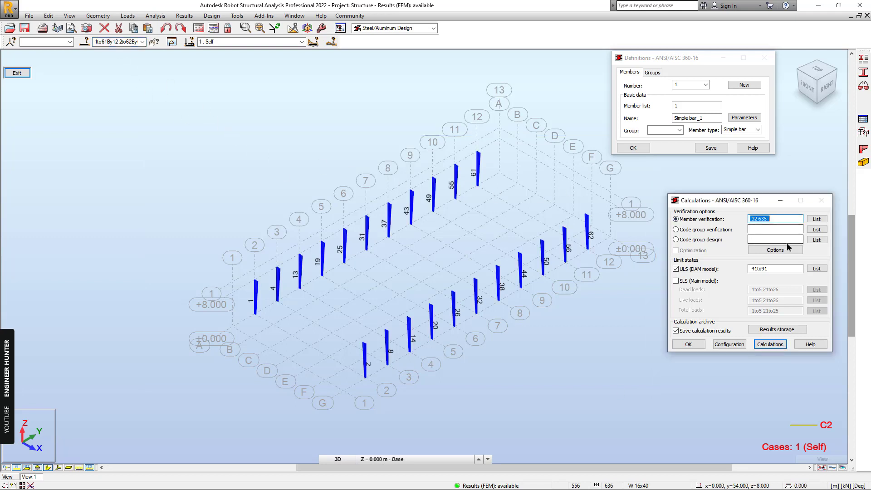
left_click(775, 345)
left_click(804, 292)
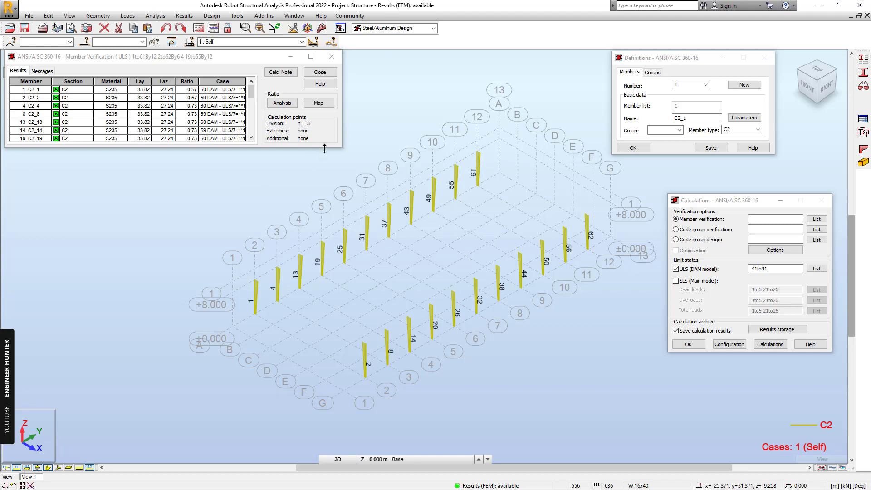
left_click(333, 132)
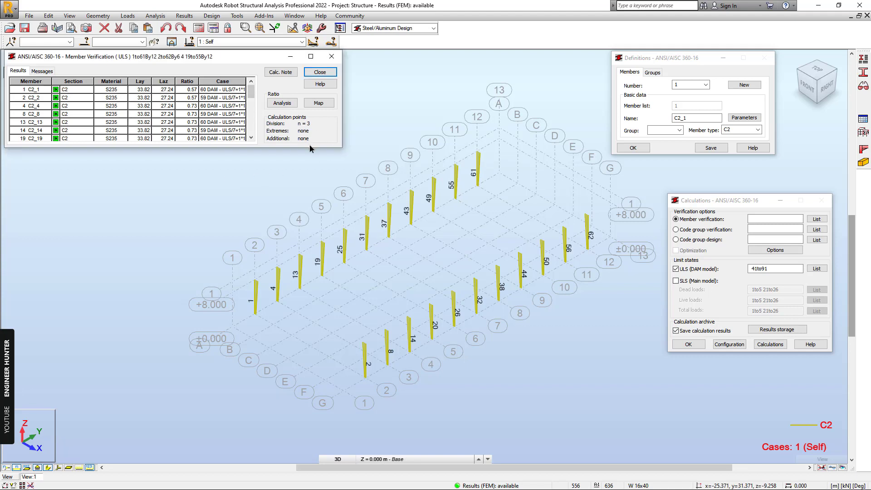
left_click_drag(311, 147, 318, 294)
left_click(319, 72)
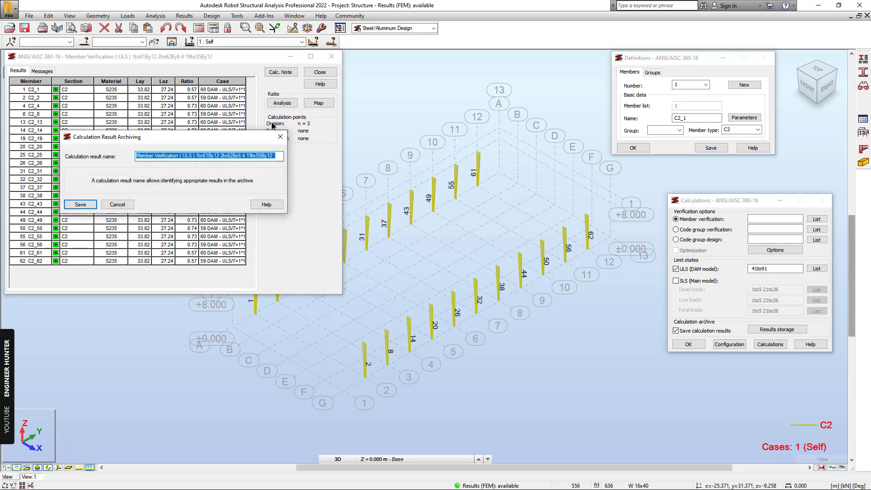
left_click(77, 205)
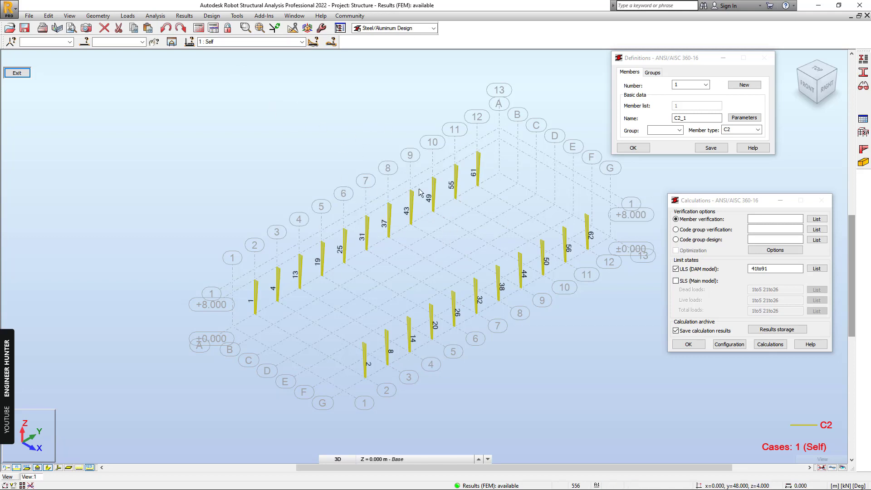
Step: Map the design Ratio on members with text value labels, hiding member type colours and numbers
left_click(185, 17)
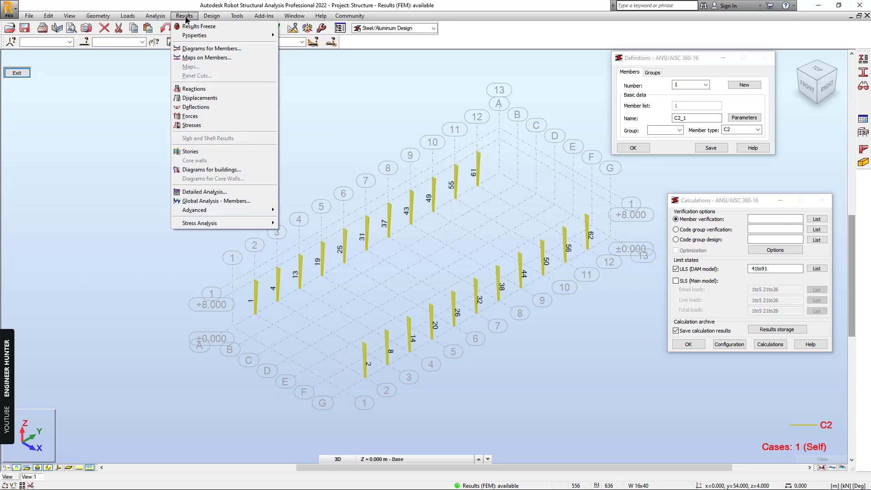
left_click(206, 58)
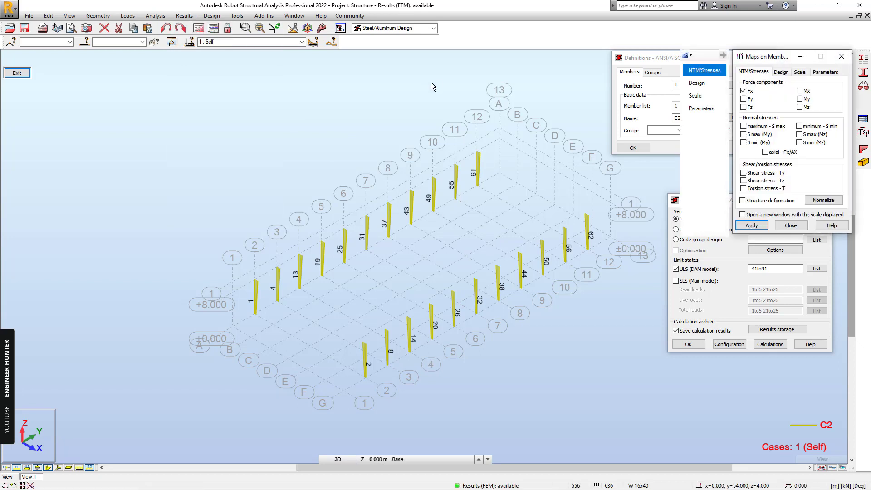
left_click(782, 72)
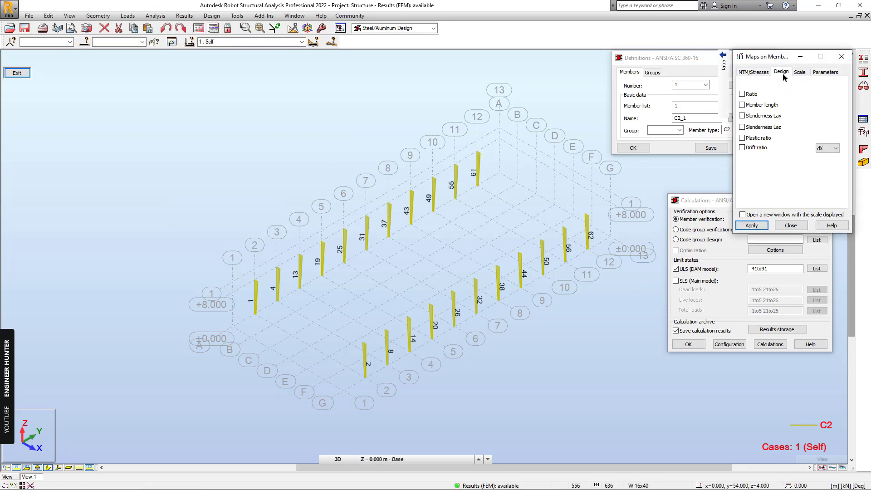
left_click(751, 95)
mouse_move(723, 64)
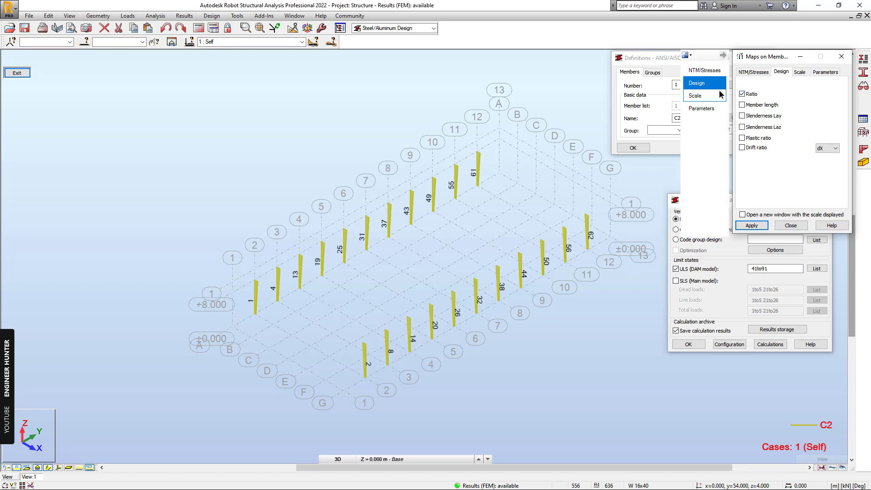
left_click(702, 108)
left_click(809, 107)
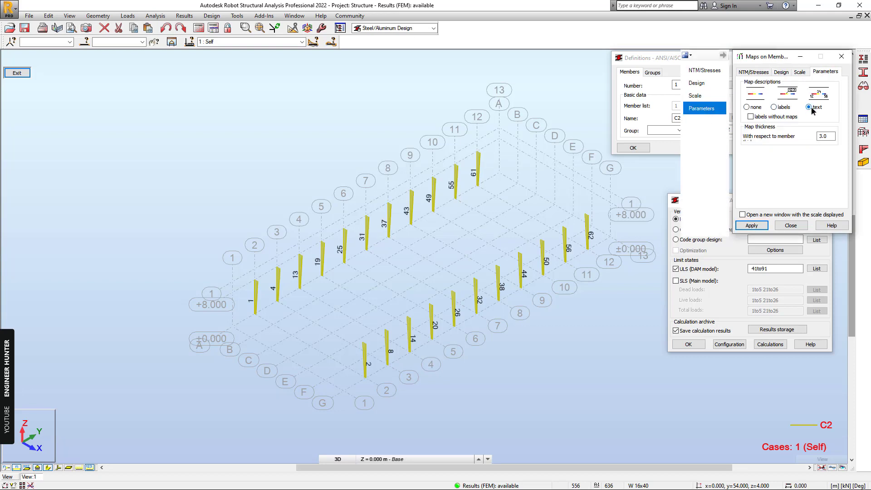
left_click(752, 226)
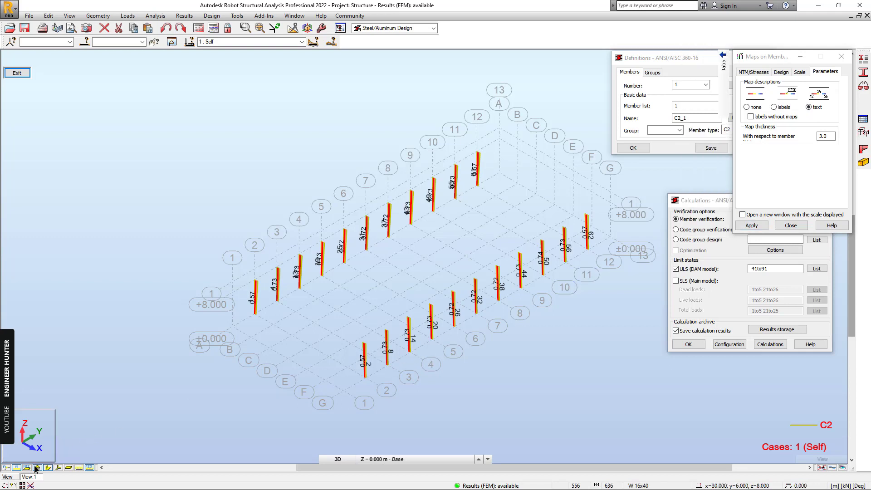
left_click(17, 467)
left_click(16, 468)
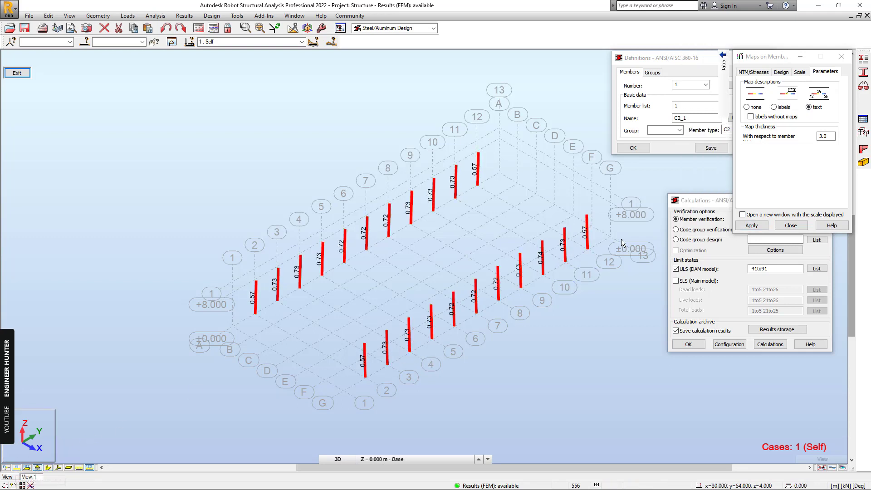
Step: Switch the map scale to the Standard palette with a maximum of 1.00
left_click(800, 74)
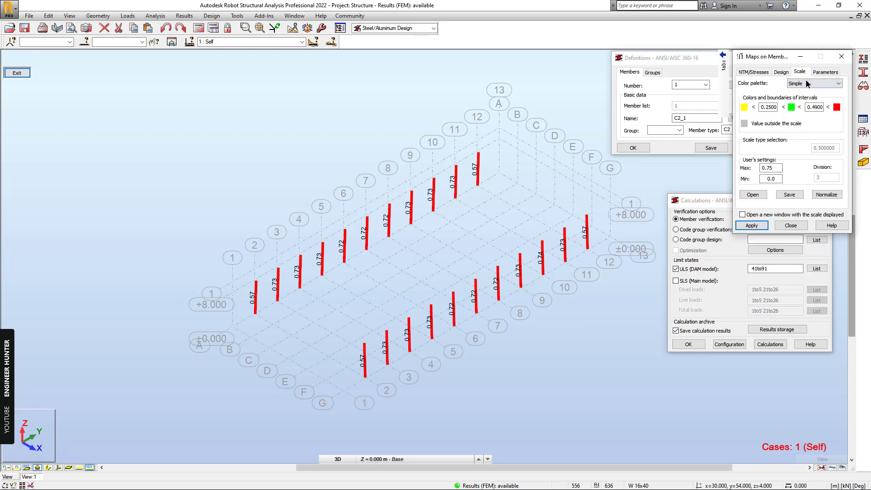
left_click(807, 85)
left_click(803, 105)
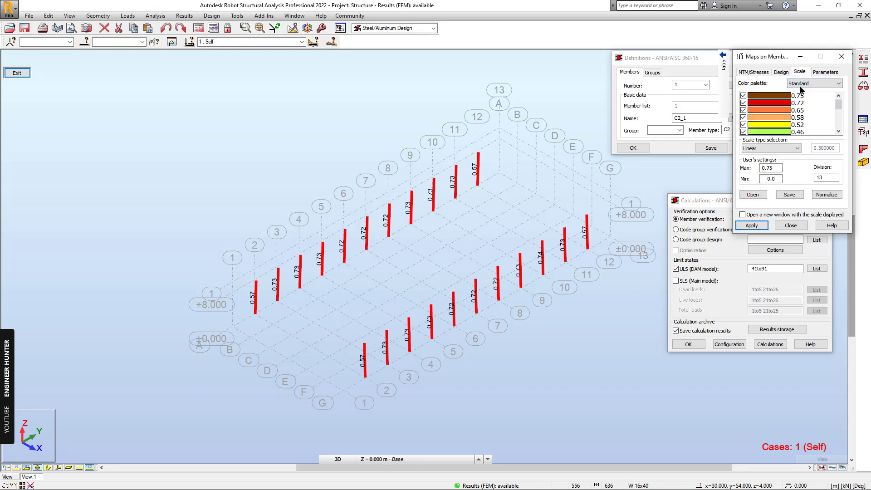
double_click(822, 177)
double_click(774, 168)
type("1")
left_click(752, 226)
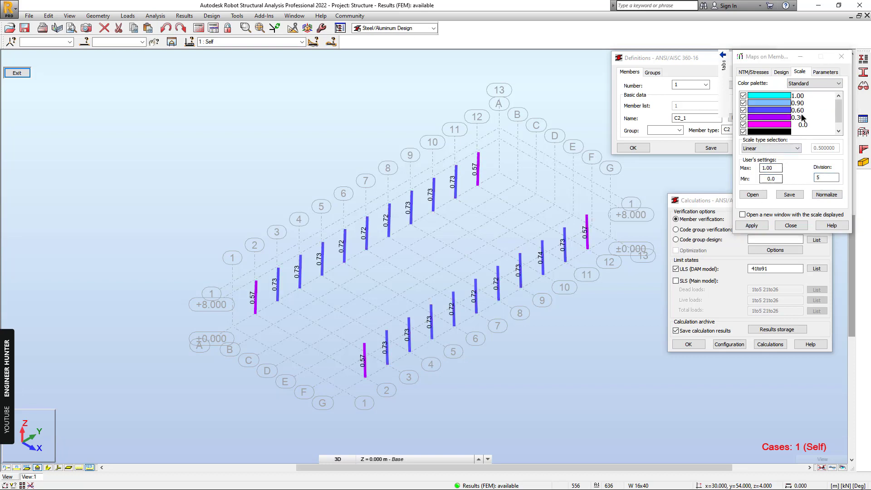
Step: Colour the 1.00 band red, the 0.90 band orange and the 0.60 band yellow
left_click(781, 101)
left_click(751, 106)
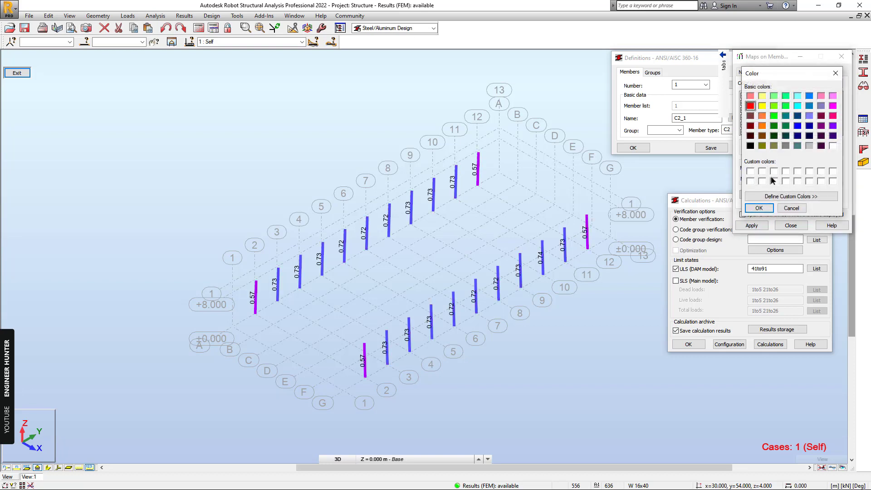
left_click(759, 207)
left_click(785, 108)
left_click(762, 116)
left_click(759, 208)
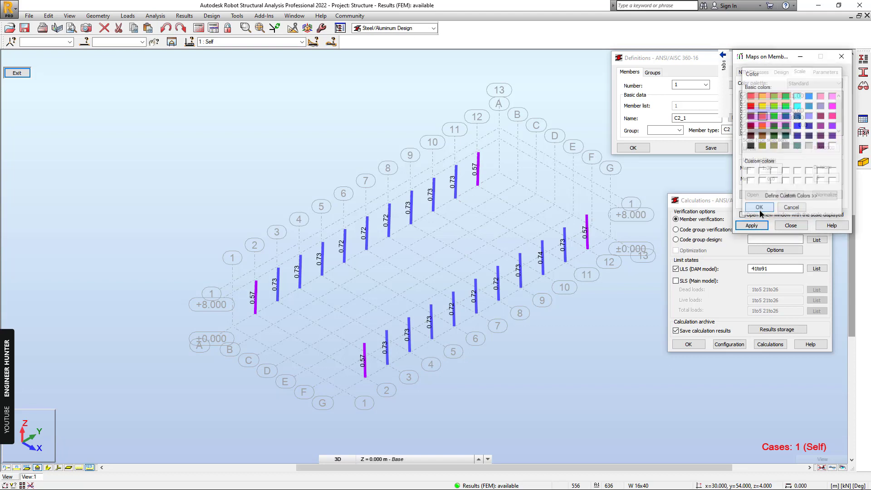
left_click(786, 110)
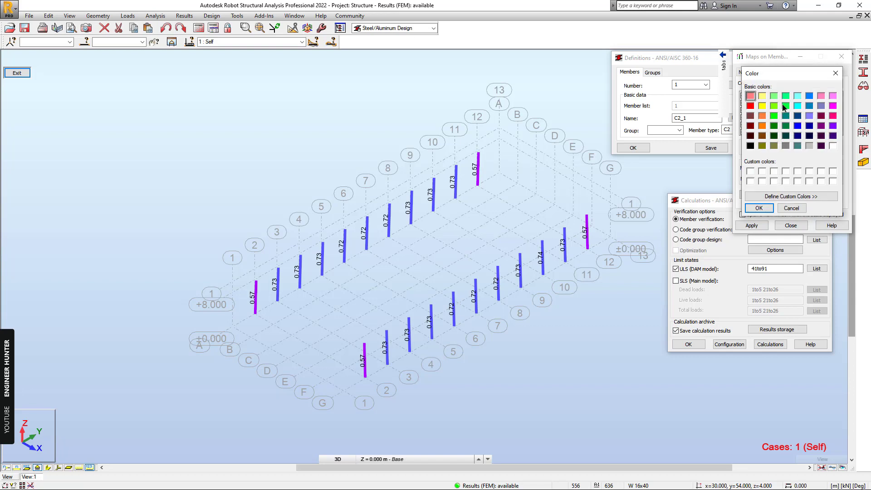
left_click(786, 106)
left_click(762, 106)
left_click(759, 208)
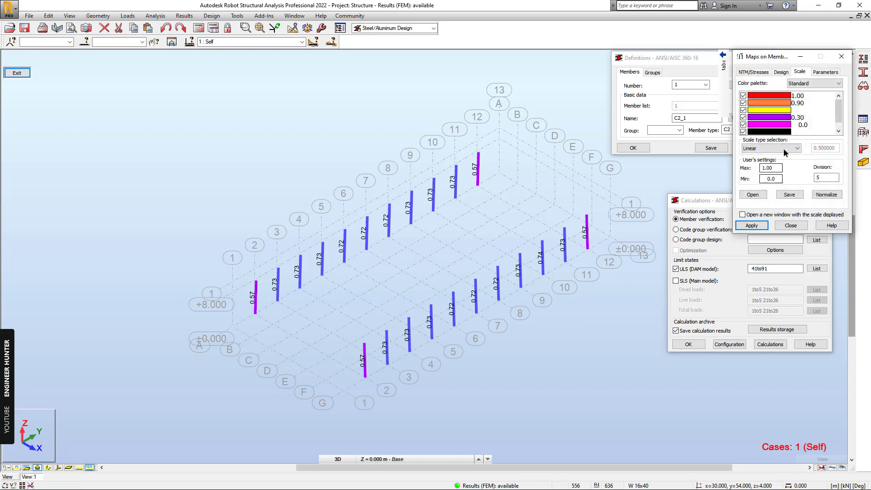
Step: Colour the lower bands green and cyan, then apply the recoloured scale
left_click(784, 122)
left_click(786, 106)
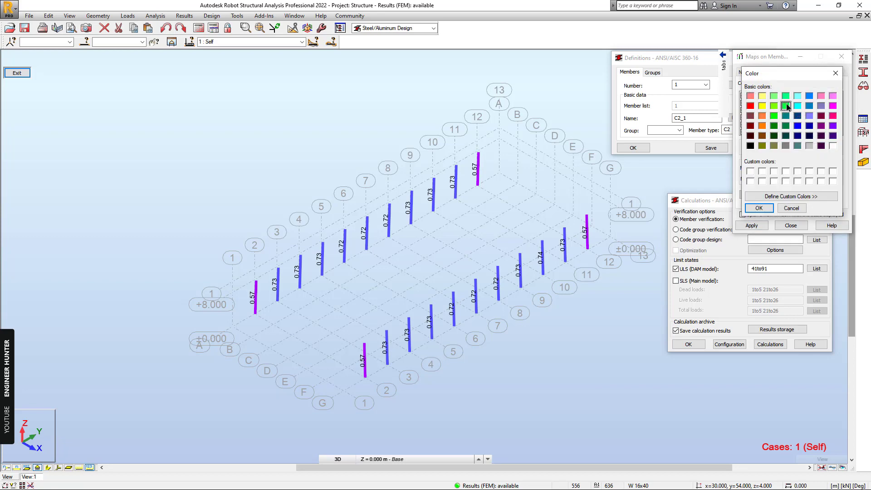
left_click(766, 209)
left_click(775, 126)
left_click(797, 106)
left_click(759, 208)
left_click(752, 226)
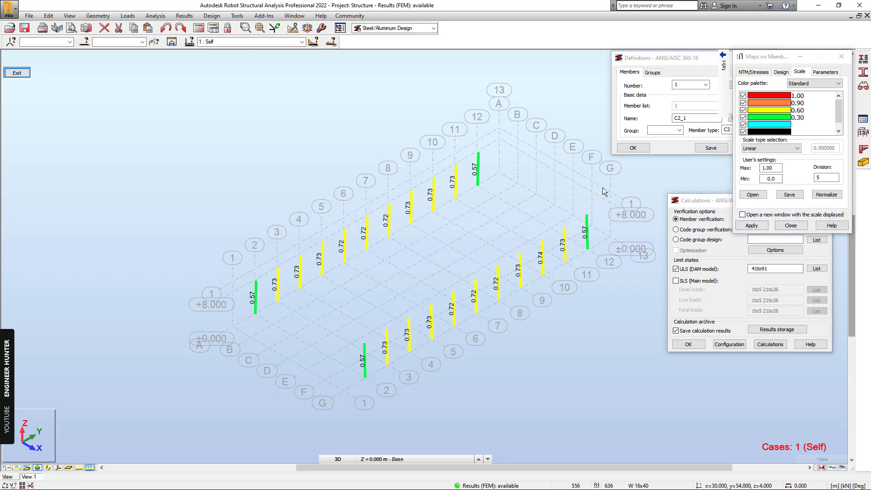
left_click(791, 225)
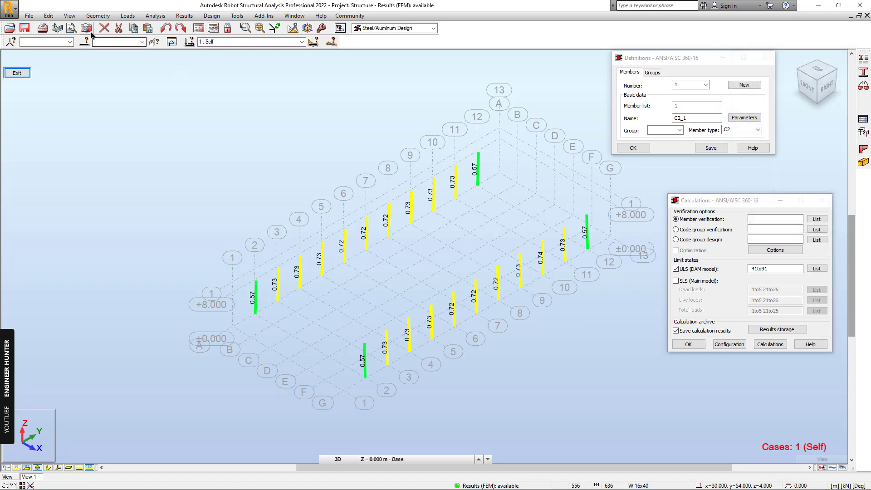
Step: Open the archived verification results, sort by Ratio descending and open member 50's code results
left_click(744, 118)
left_click(754, 284)
left_click(769, 329)
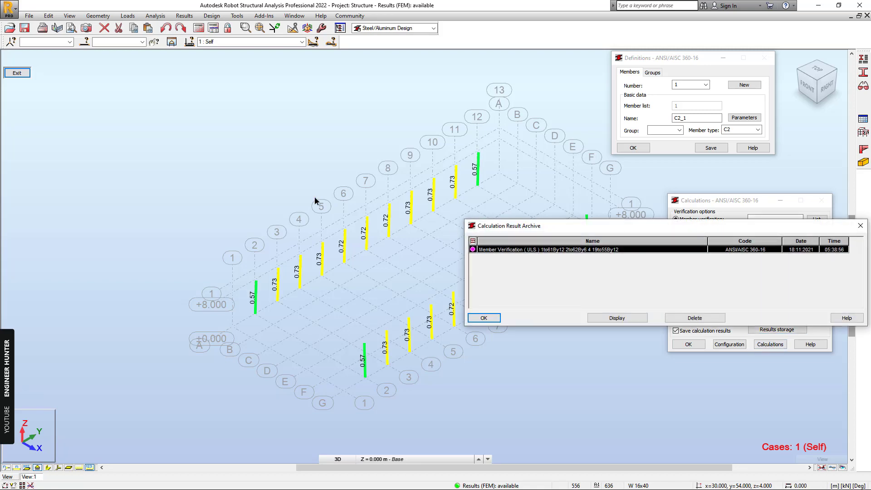
left_click(610, 316)
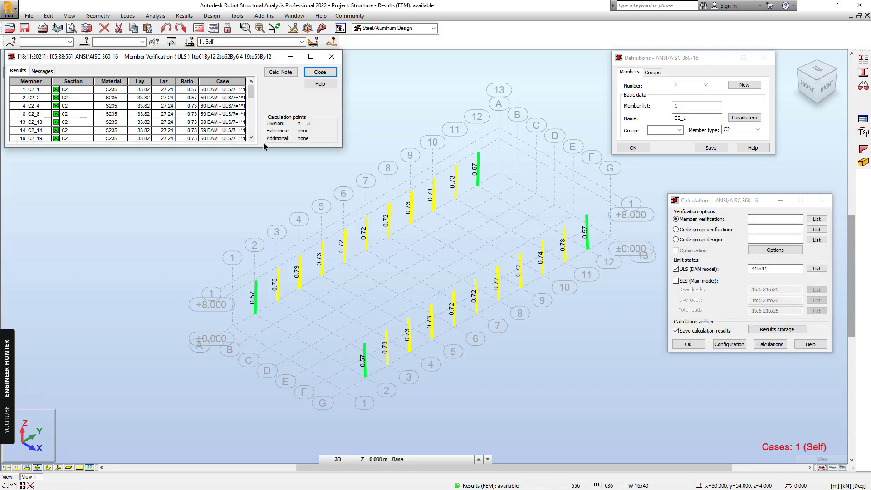
left_click_drag(263, 148, 290, 369)
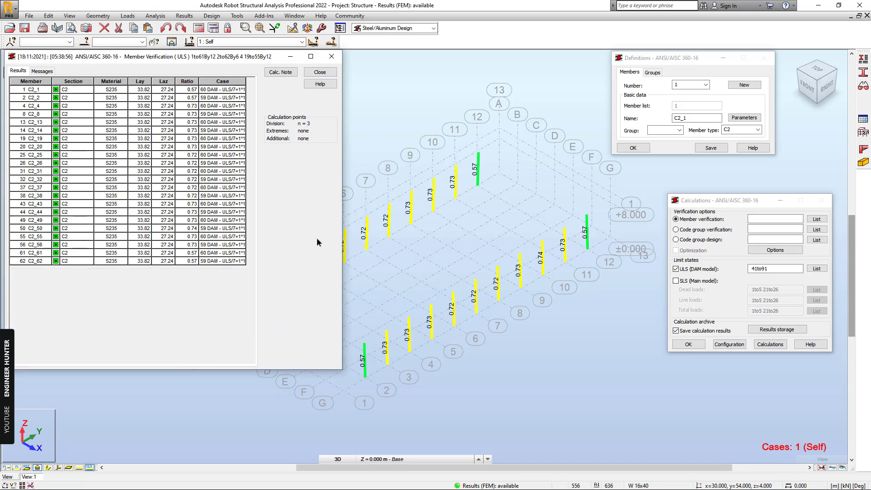
left_click(185, 82)
double_click(188, 90)
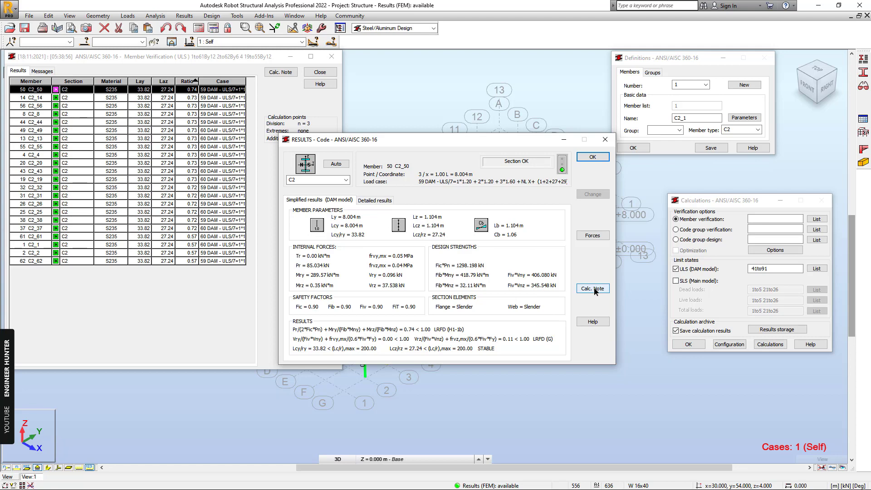
Step: Save member 50's calculation note as a screen capture labelled Member 50, then close it
left_click(593, 289)
left_click(22, 31)
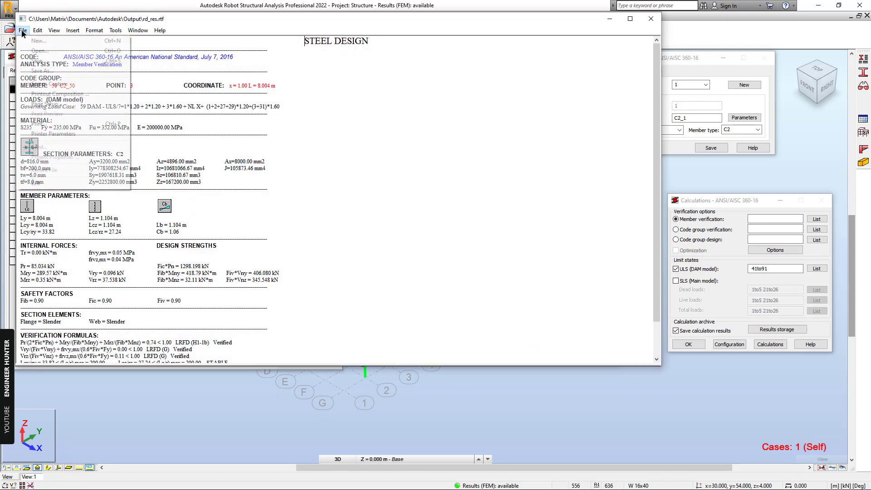
left_click(50, 84)
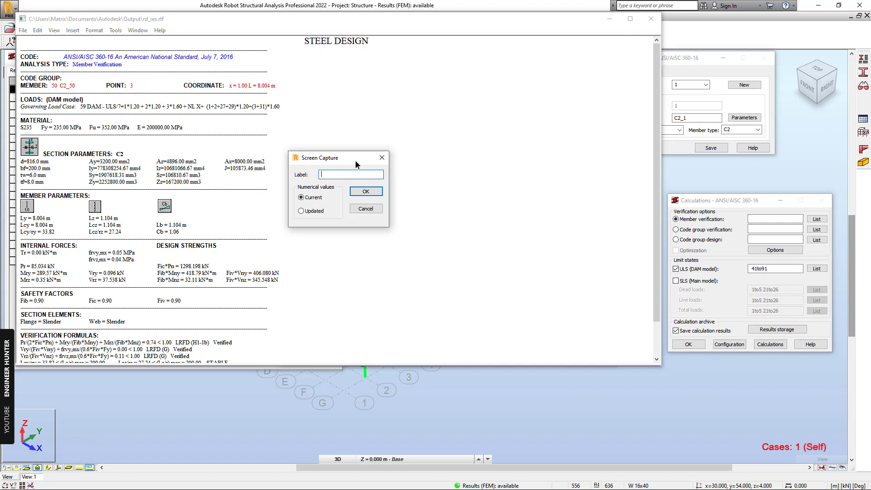
type("Member 50")
left_click(372, 191)
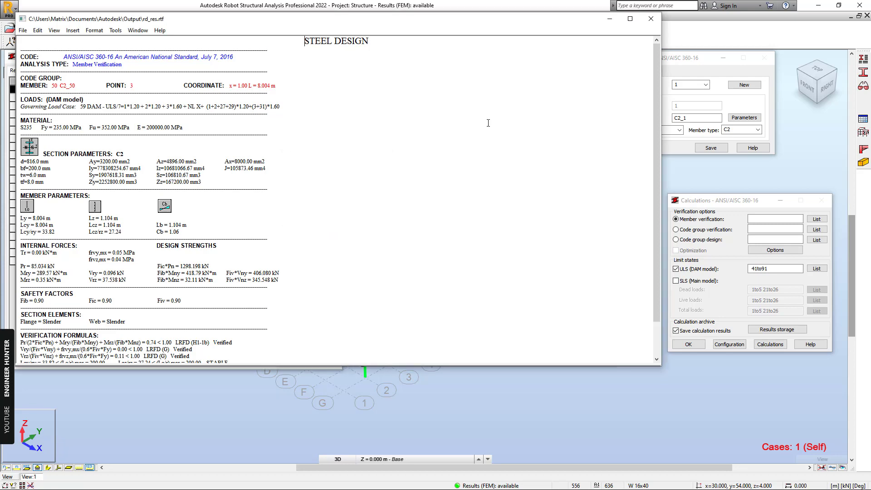
left_click(652, 19)
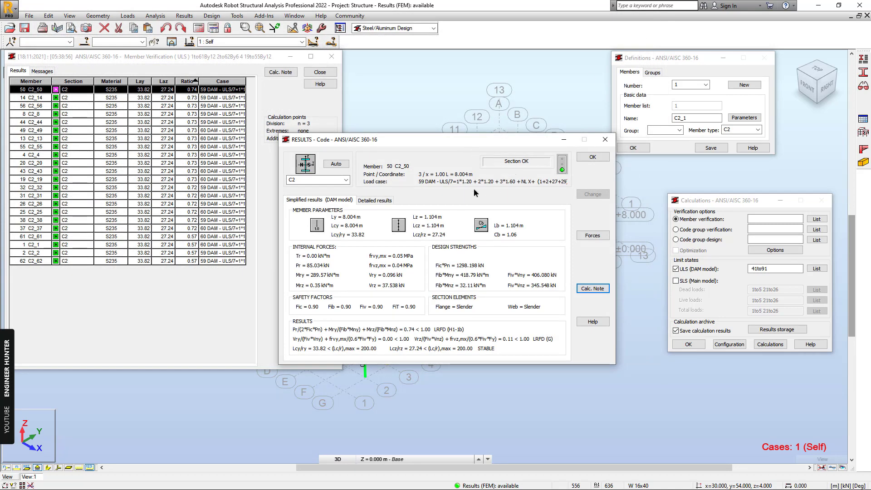
Step: Save member 50's detailed results preview as Structure.rtf in Downloads, replacing the existing file
left_click(374, 203)
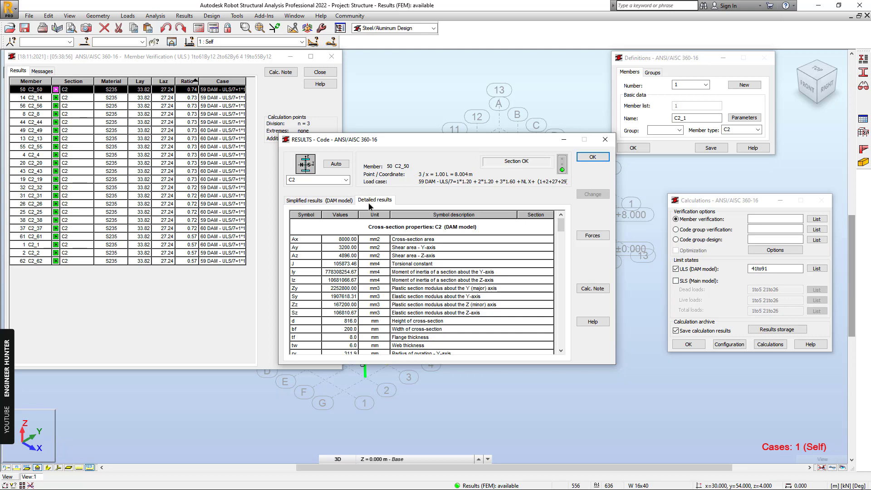
left_click(589, 289)
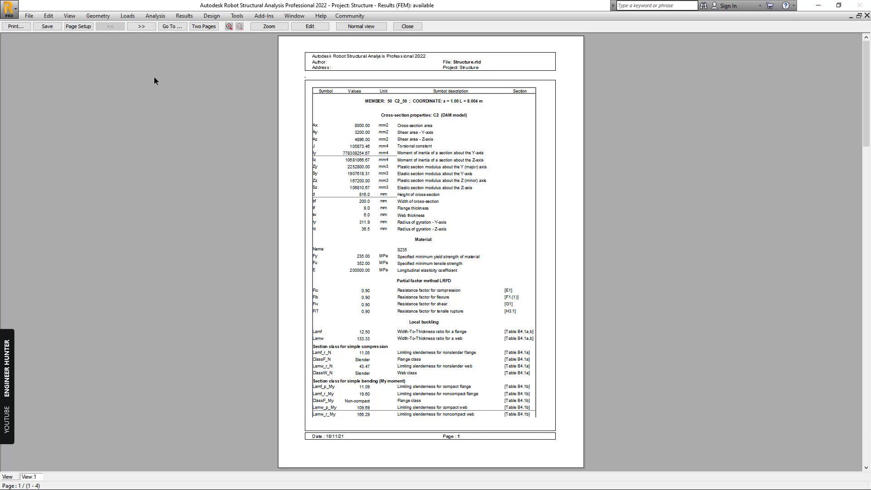
left_click(48, 26)
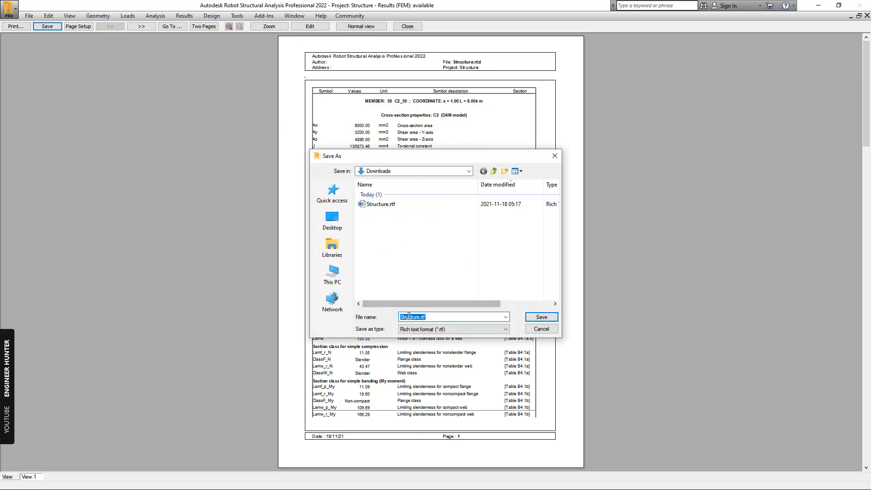
left_click(542, 317)
left_click(396, 249)
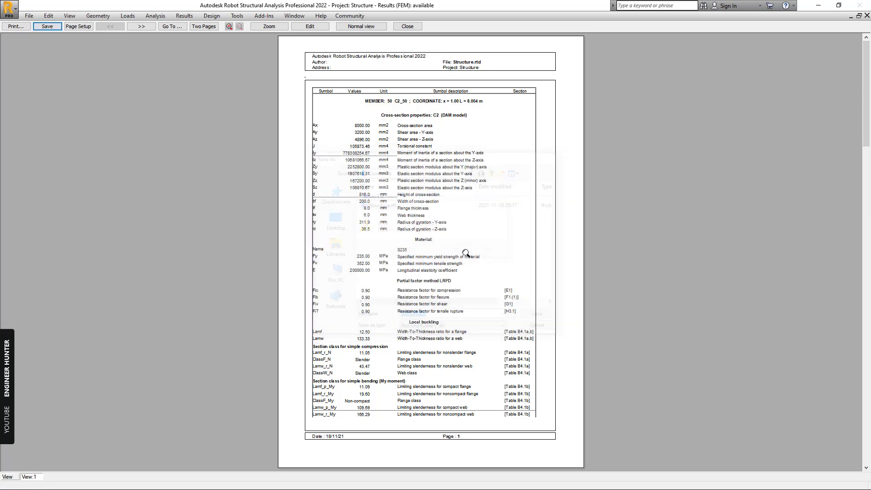
left_click(400, 28)
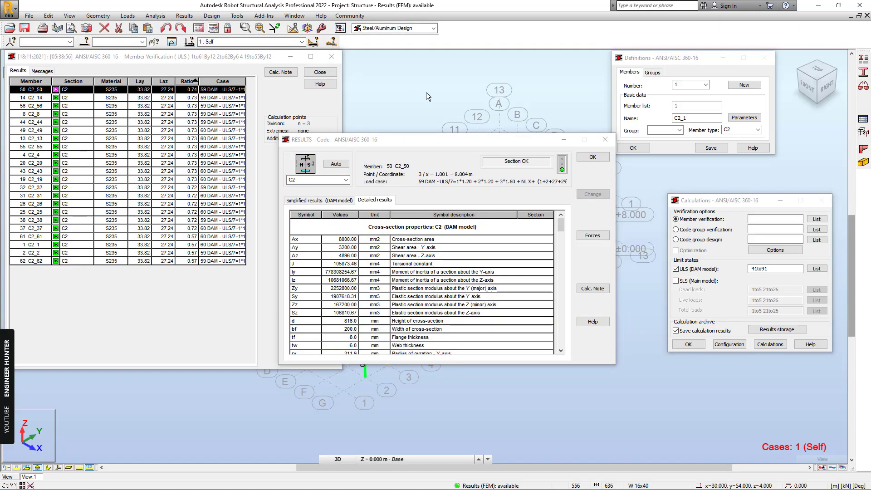
left_click(593, 158)
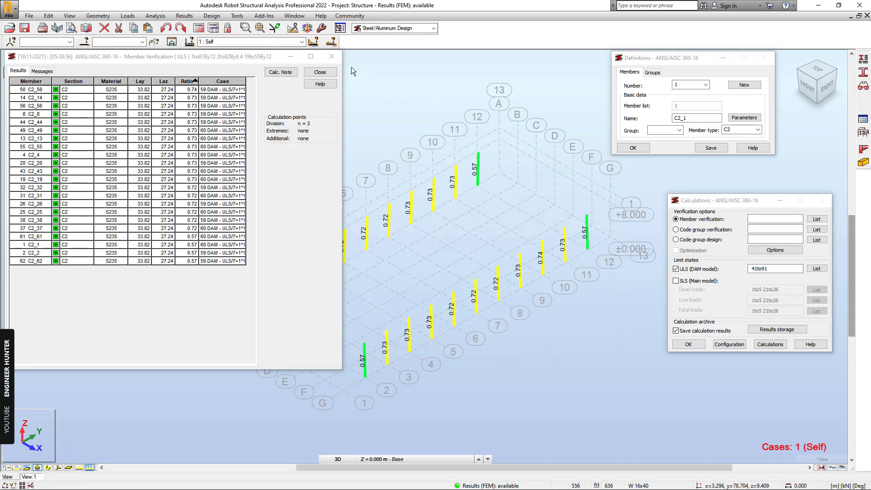
left_click(320, 72)
left_click(71, 28)
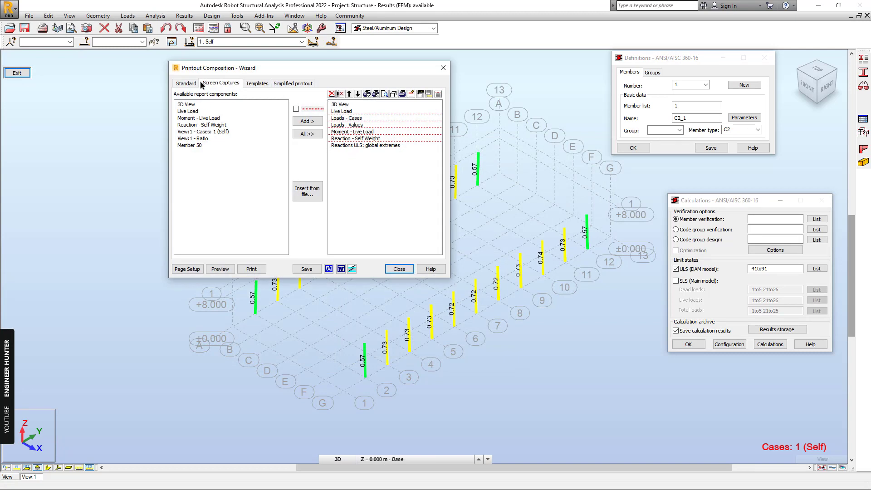
Step: Add the Cases view capture on a new page and the Ratio view capture to the printout
left_click_drag(233, 68, 192, 70)
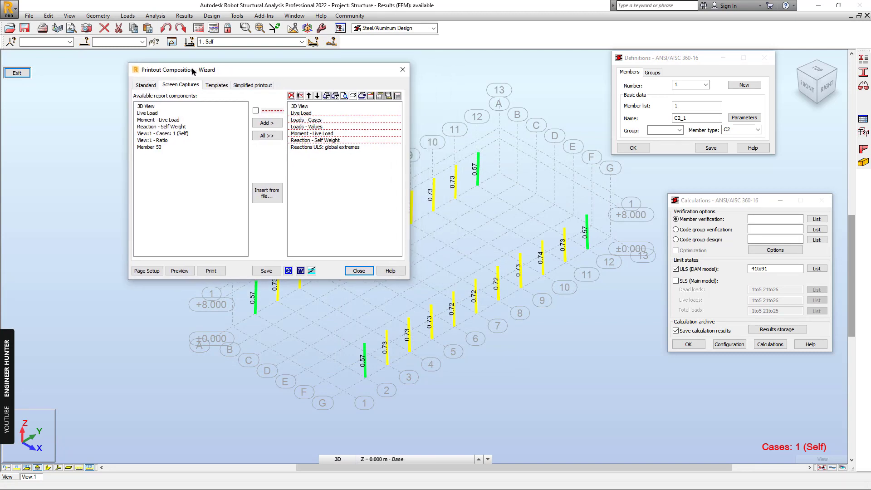
left_click(159, 140)
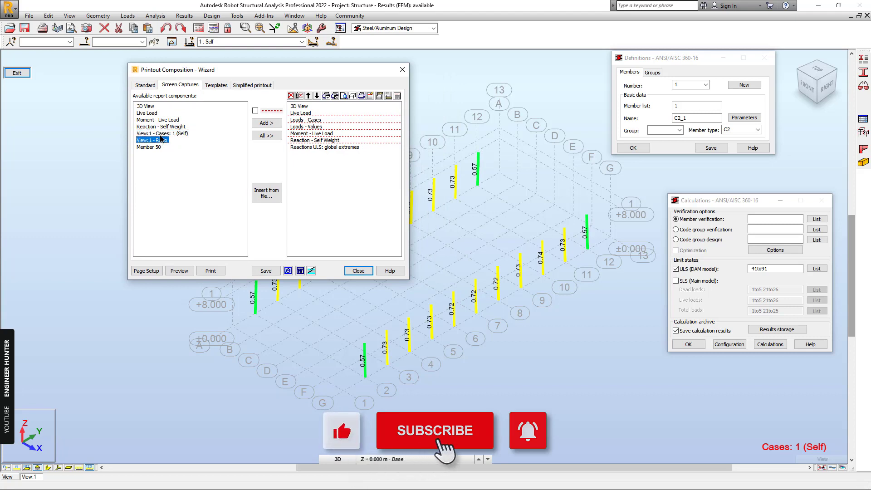
left_click(176, 133)
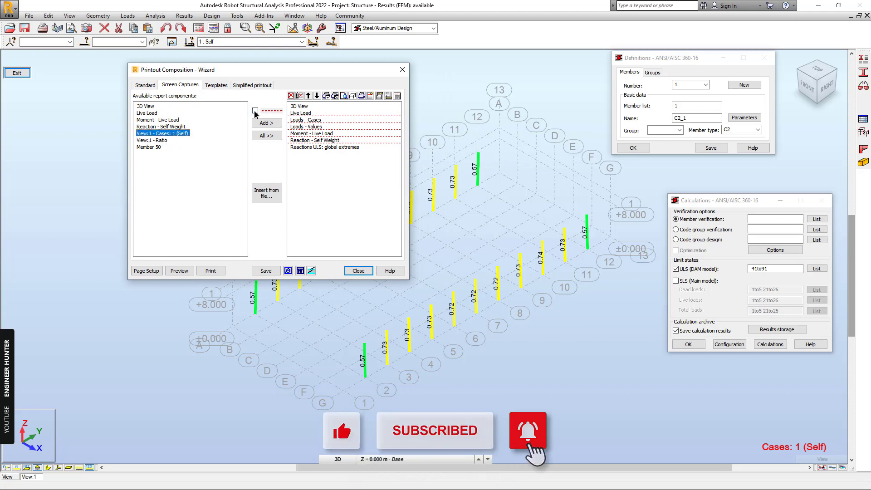
left_click(255, 110)
left_click(256, 124)
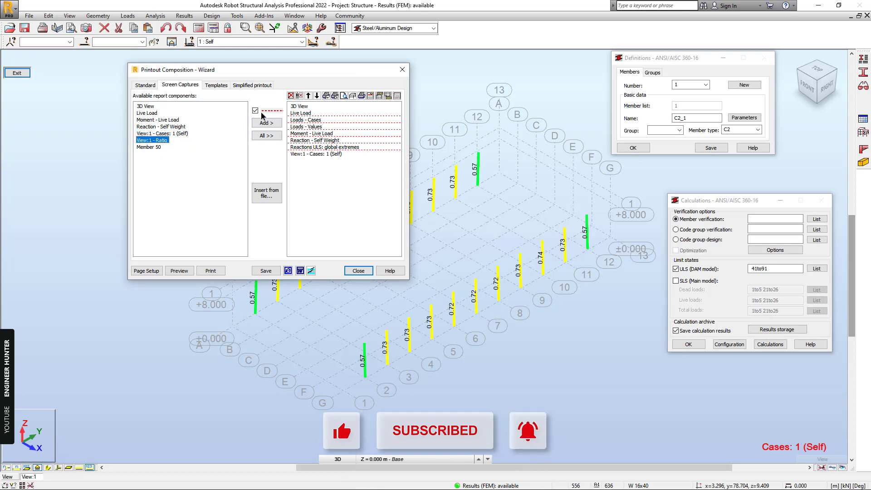
left_click(265, 122)
left_click(325, 154)
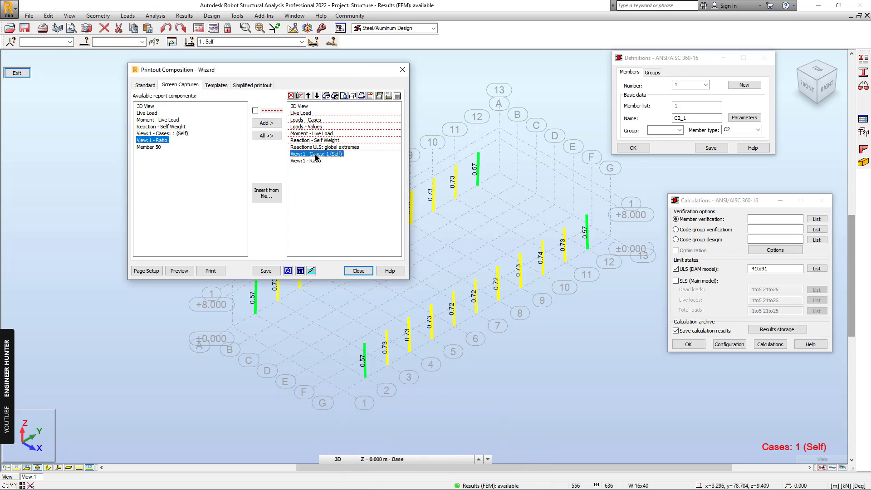
Step: Rename the captures Column Design and Capacity Ratio, then add Member 50 on a new page
left_click(324, 155)
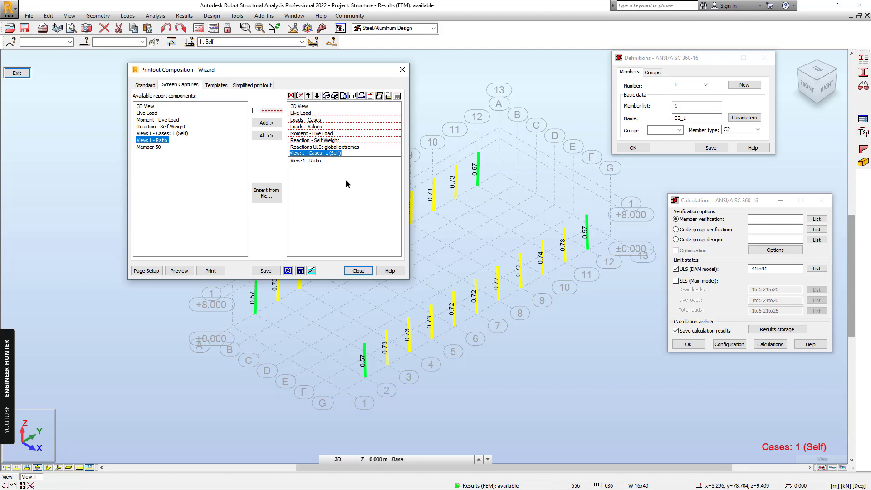
type("Column Design")
key("Return")
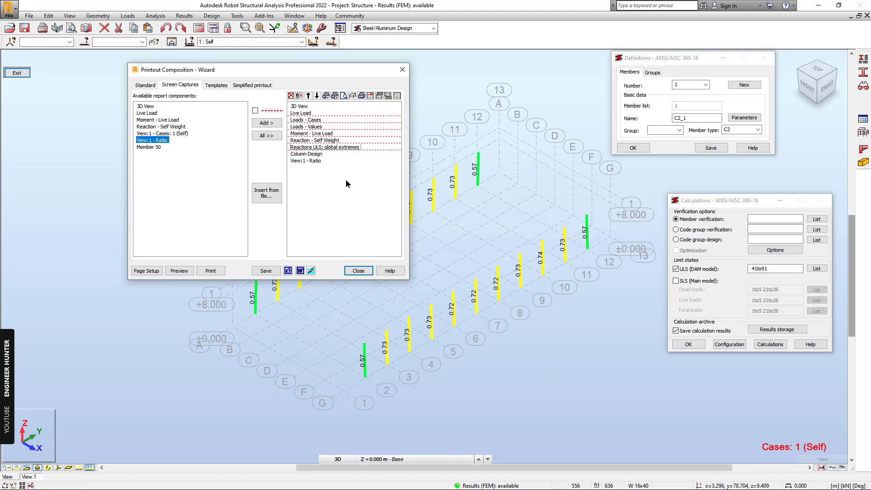
left_click(317, 161)
left_click(318, 161)
type("Capacity Ratio")
key("Return")
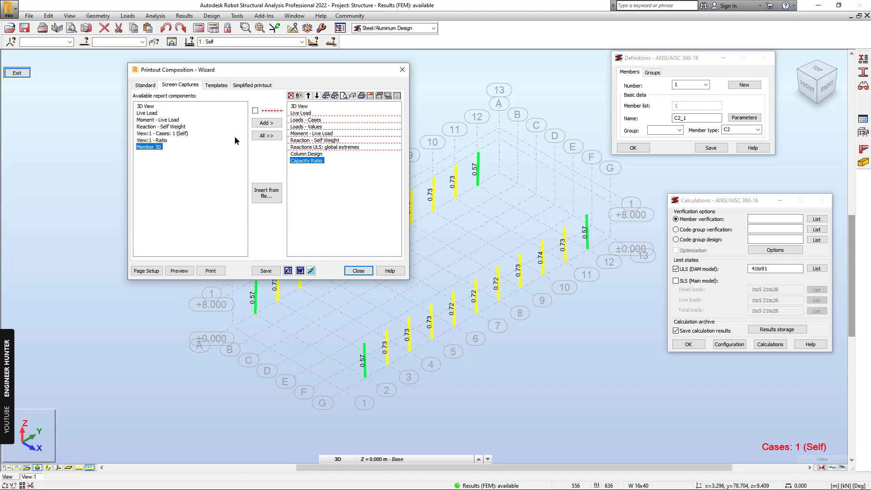
left_click(255, 110)
left_click(267, 123)
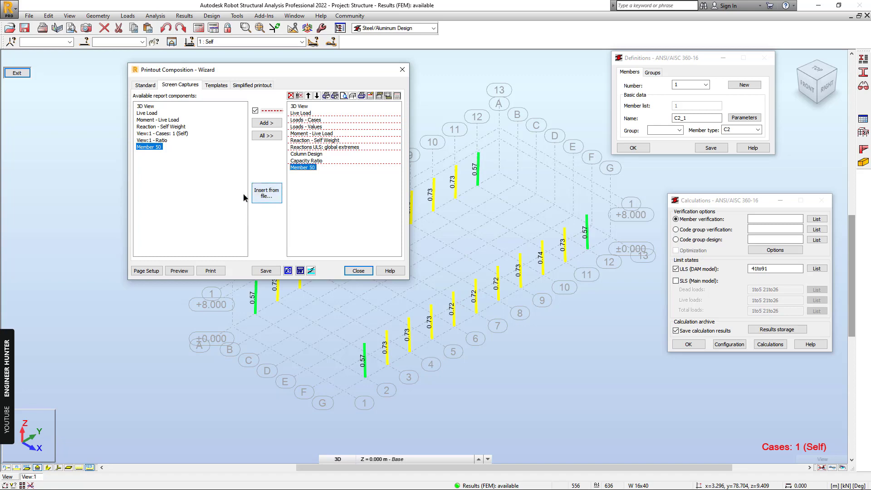
Step: Insert Downloads\Structure.rtf at the end of the printout and check it in preview
left_click(266, 194)
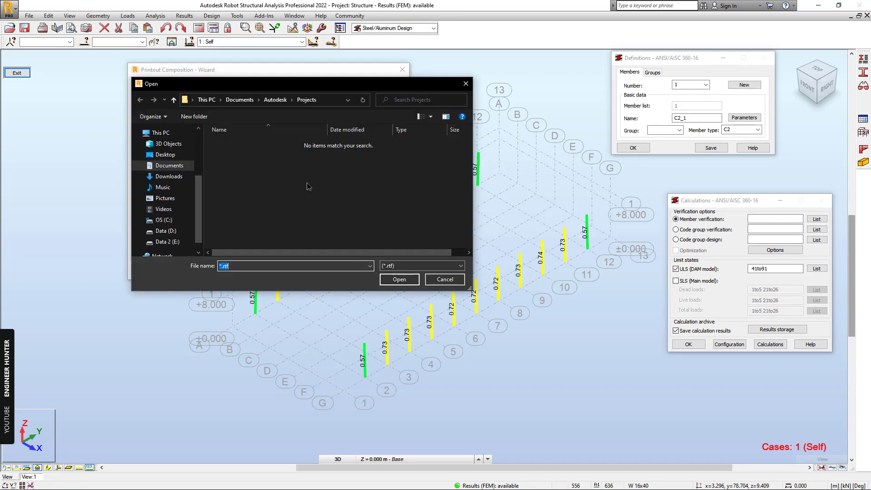
left_click(252, 156)
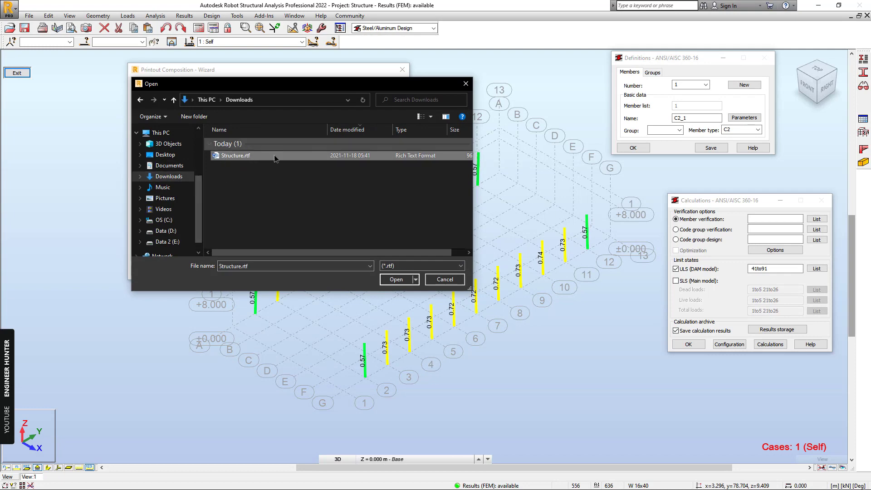
left_click(395, 280)
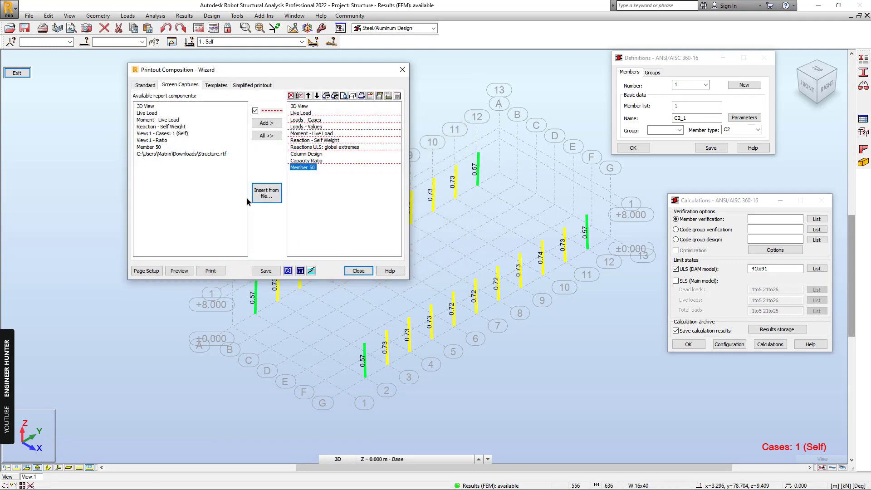
left_click(196, 156)
left_click(265, 123)
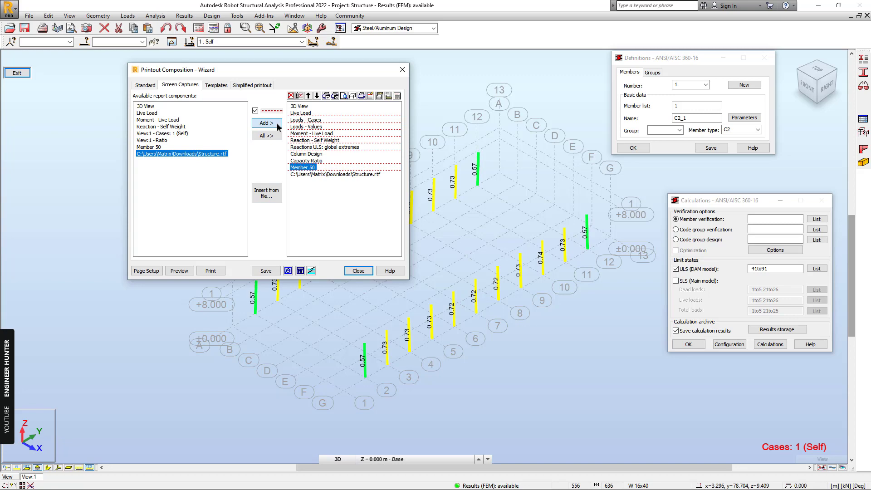
right_click(326, 175)
left_click(348, 180)
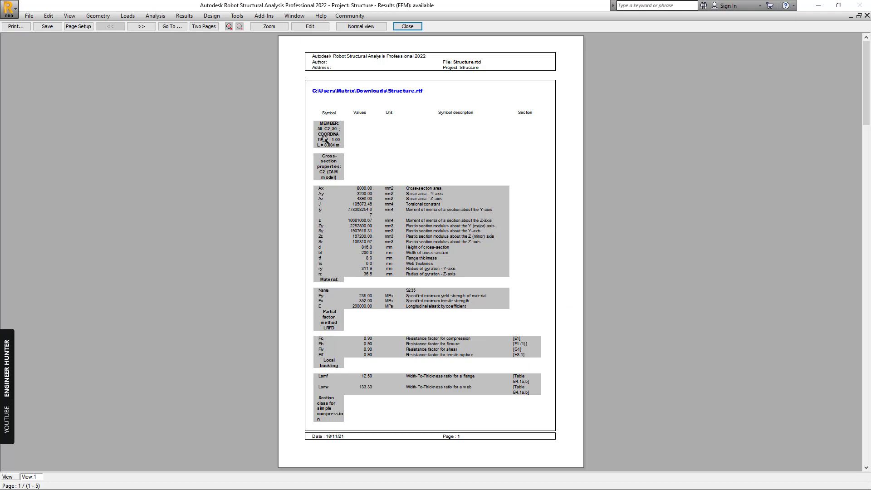
left_click(408, 26)
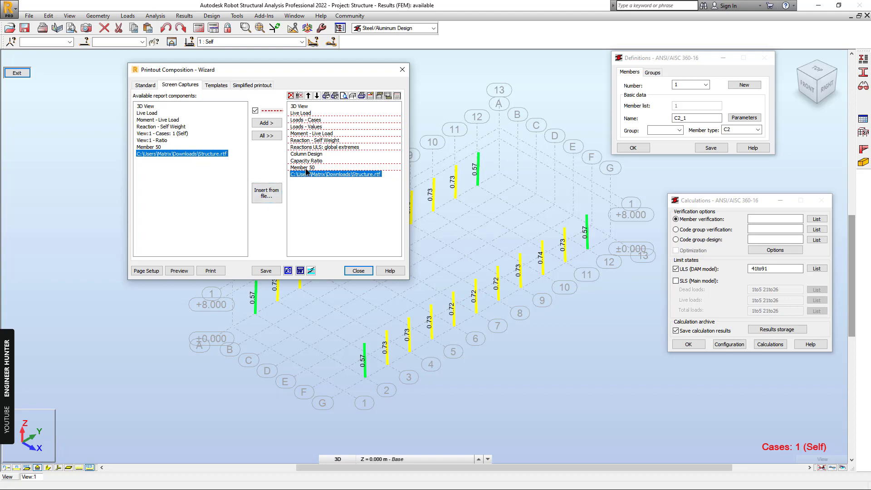
Step: Close the printout composition and open Foundation31 under Level ±0.000 in the RC Provided reinforcement layout
left_click(362, 272)
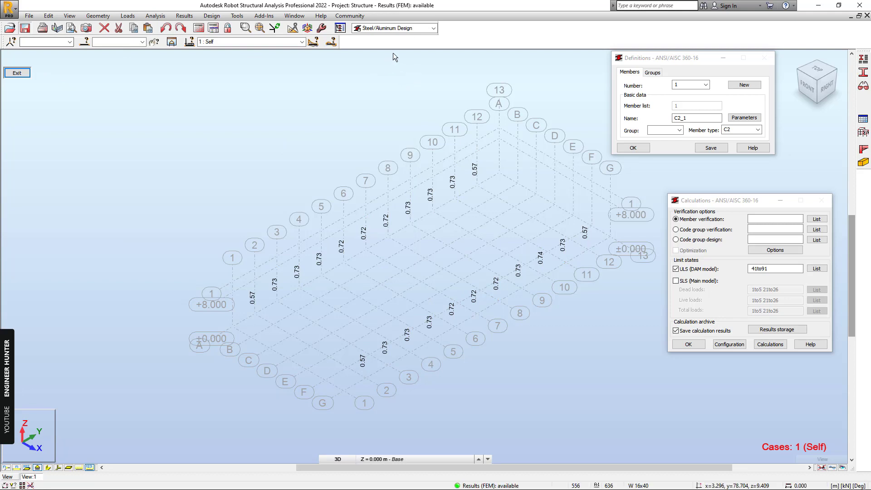
left_click(409, 29)
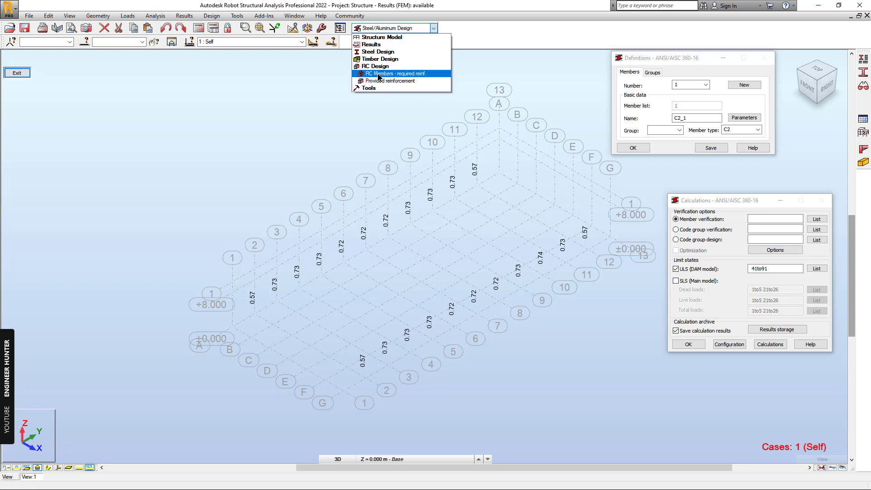
left_click(391, 80)
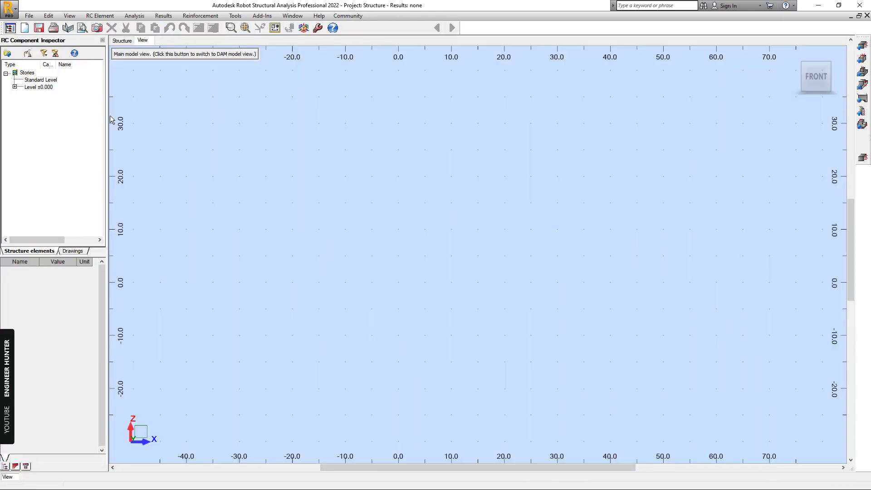
left_click(14, 87)
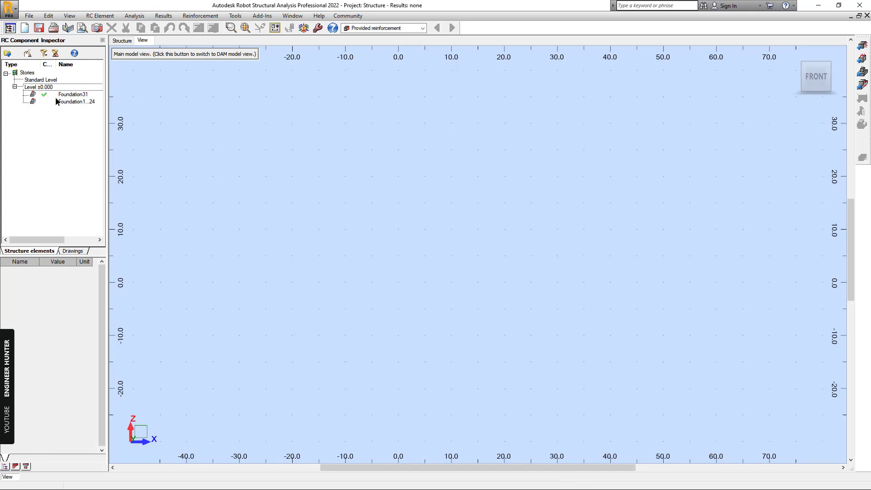
left_click(51, 96)
double_click(59, 96)
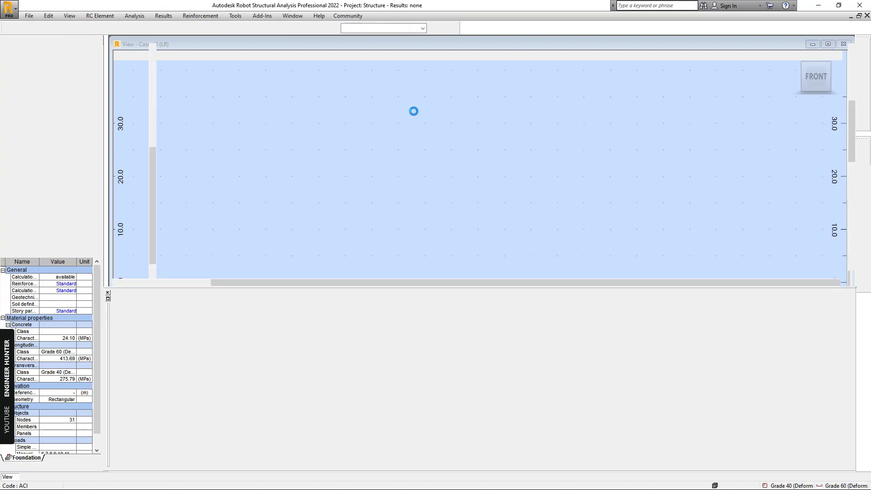
Step: Capture Foundation31's isometric footing view and its 3D reinforcement view for the report
left_click(823, 73)
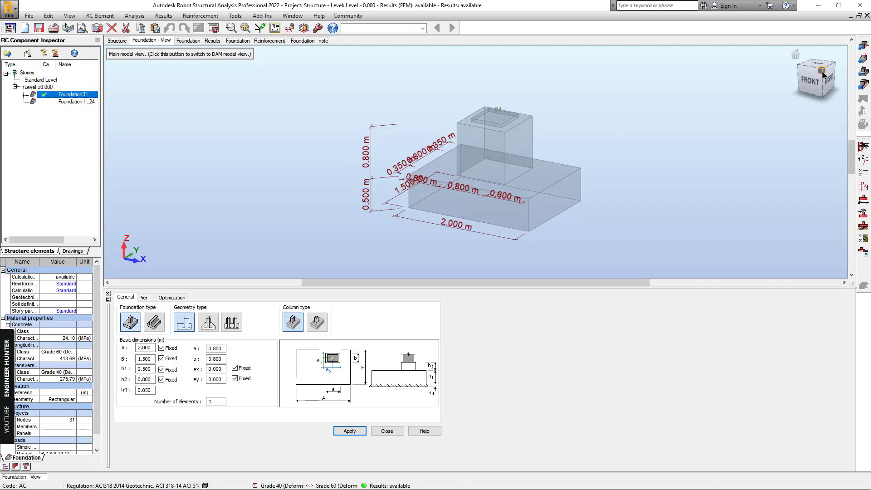
left_click(97, 28)
left_click(474, 247)
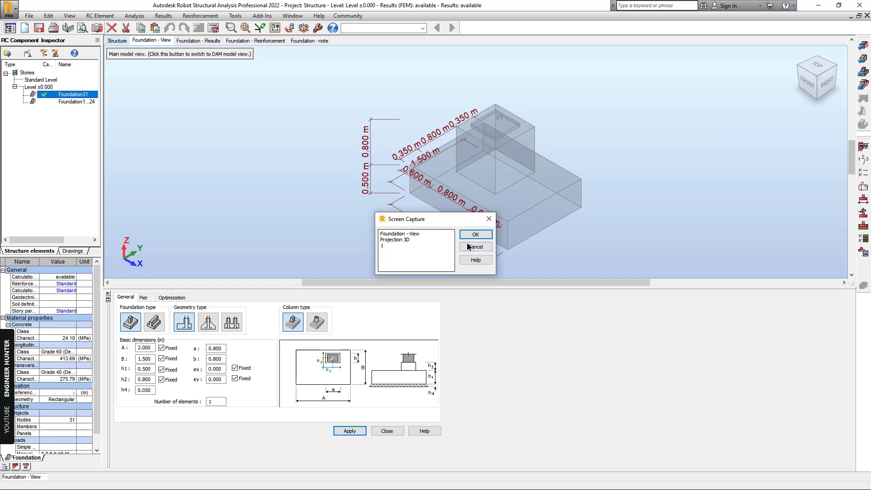
left_click(214, 42)
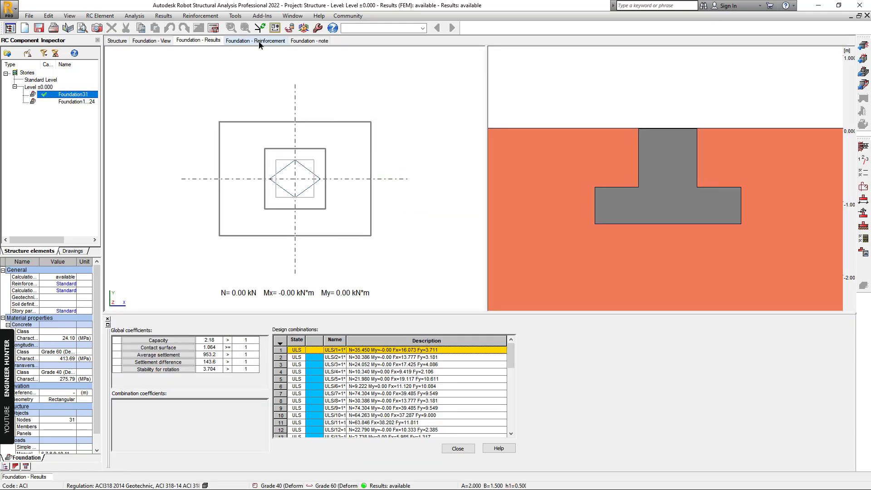
left_click(255, 41)
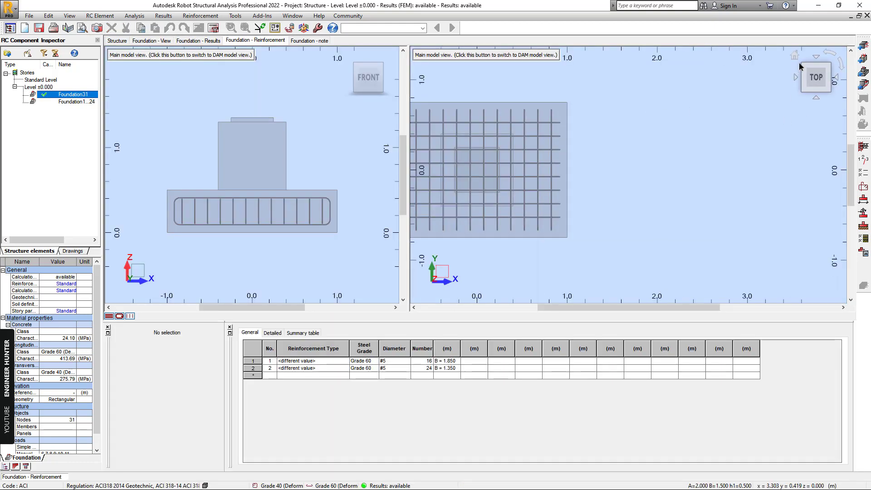
left_click(795, 55)
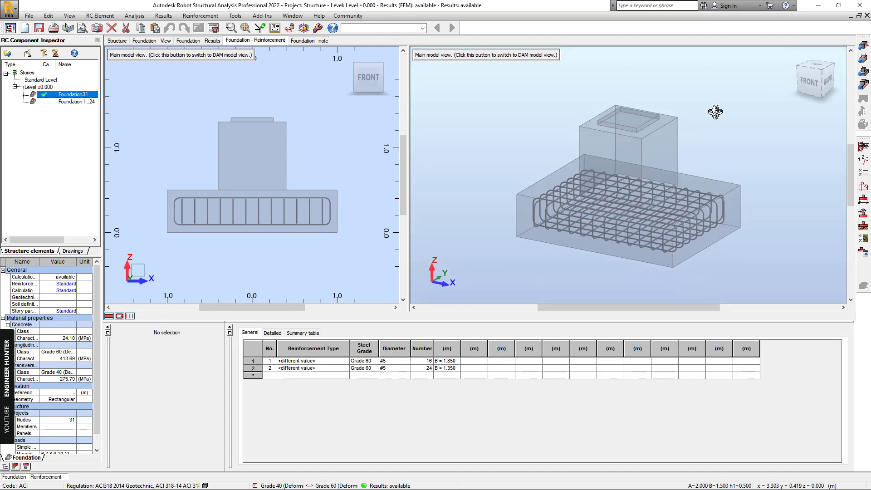
left_click(96, 28)
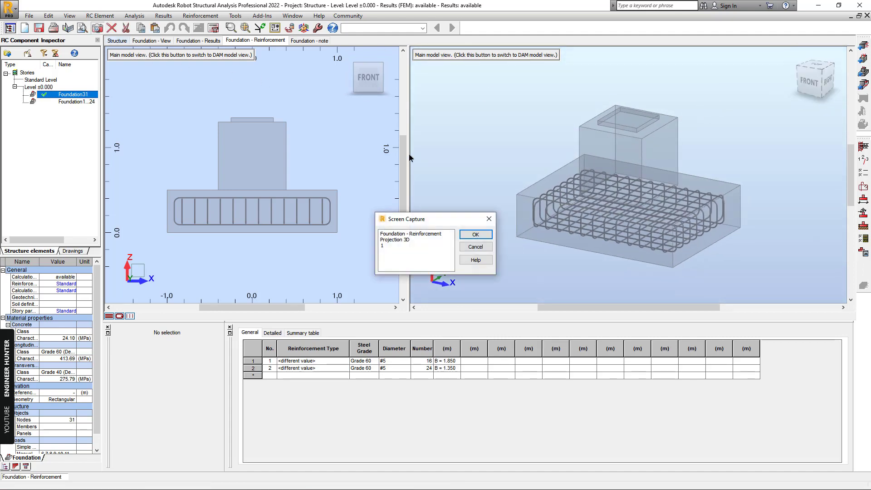
left_click(475, 235)
Step: Review Foundation31's calculation note (A = 2.000 m, B = 1.500 m) and open its settings
left_click(309, 40)
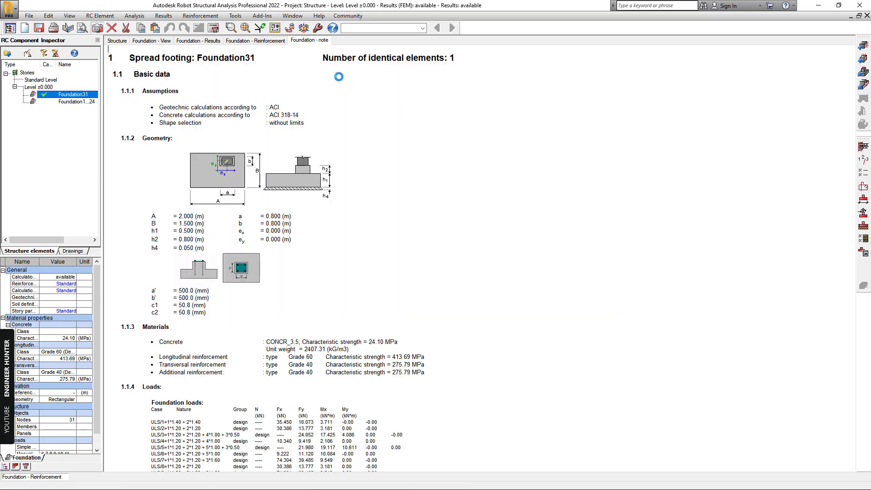
scroll(387, 237, "down", 5)
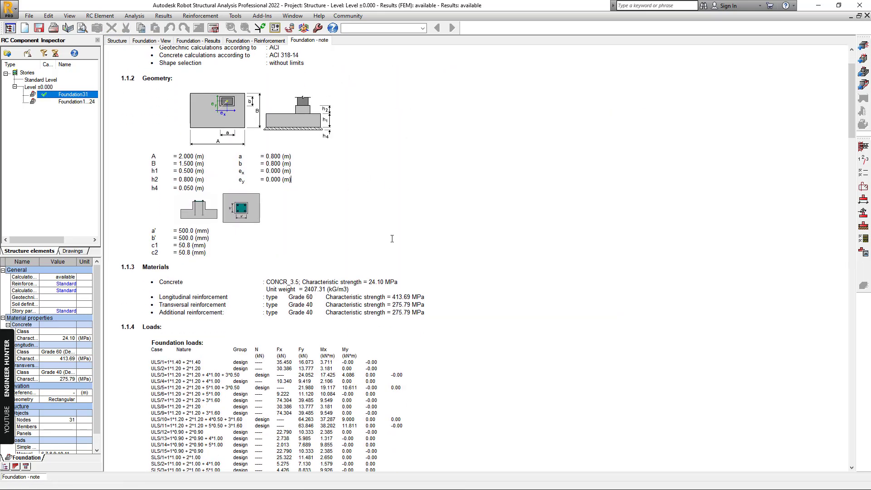
scroll(391, 234, "up", 5)
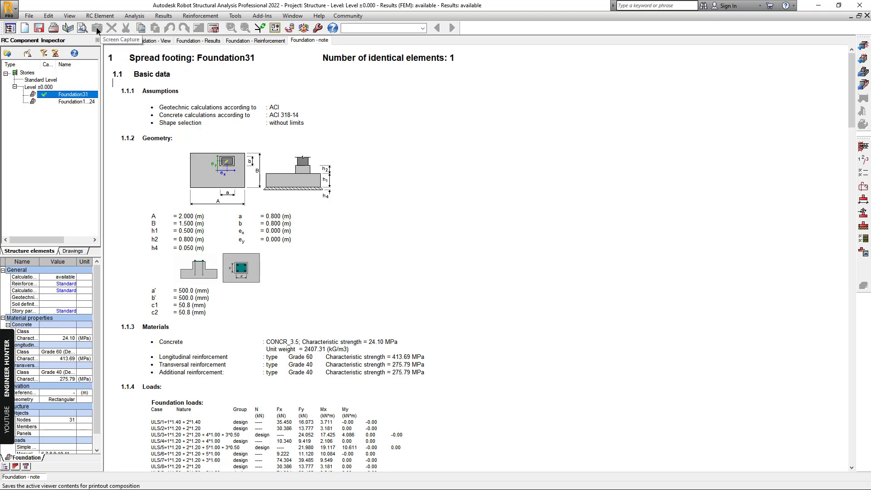
left_click(197, 84)
scroll(198, 83, "down", 3)
scroll(413, 182, "up", 3)
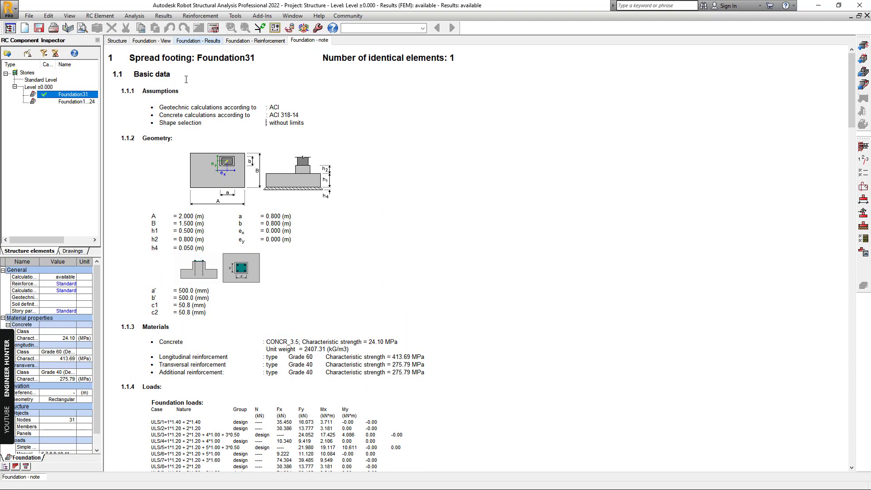
left_click(163, 17)
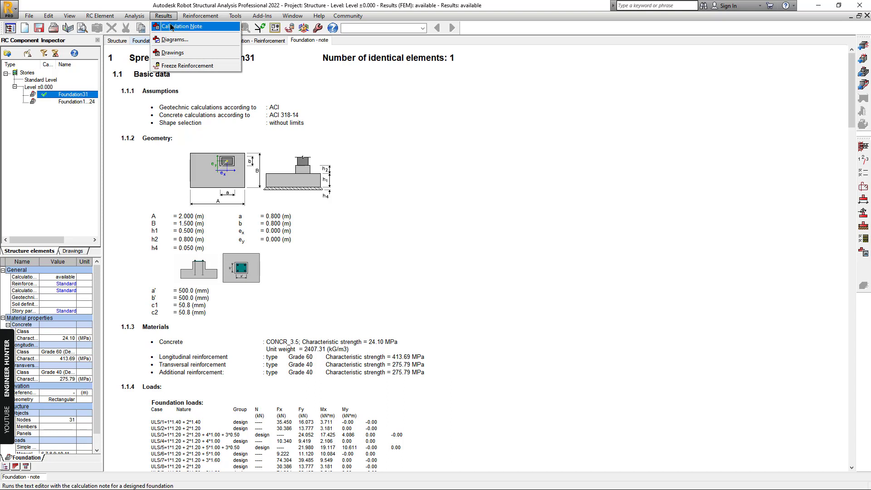
left_click(190, 27)
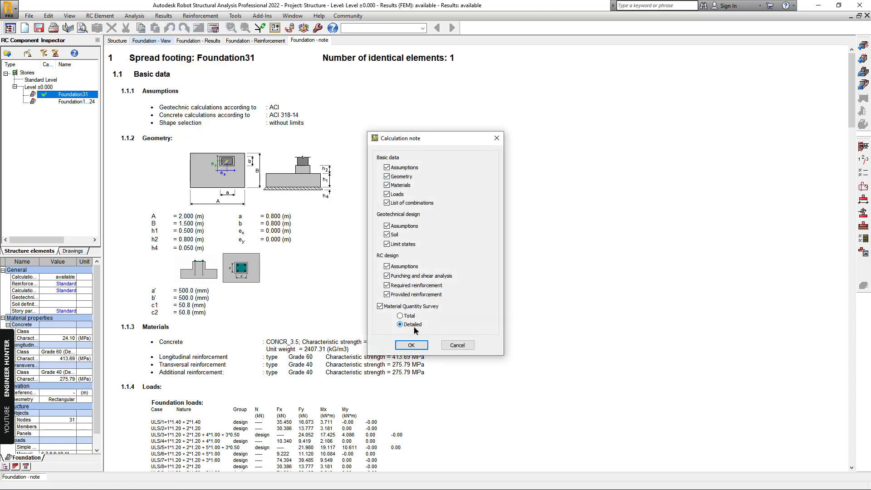
Step: Generate the detailed Foundation31 note, capture it as Footing and close the viewer
left_click(412, 345)
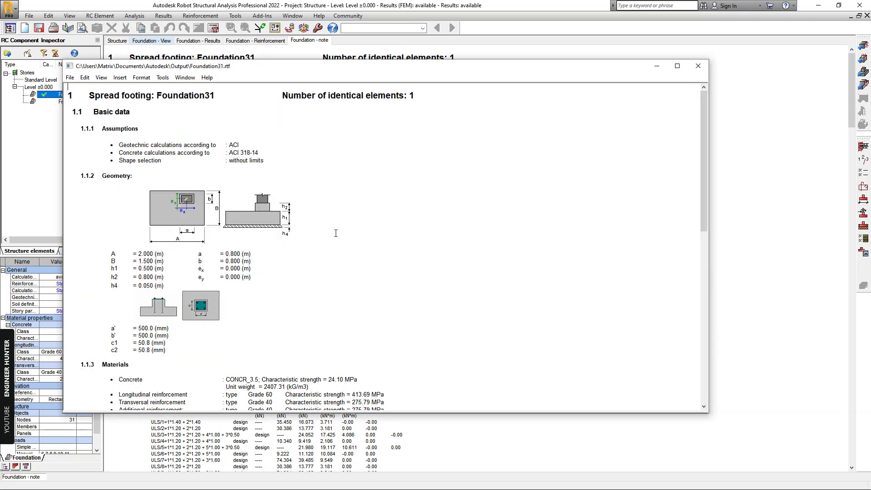
left_click(70, 78)
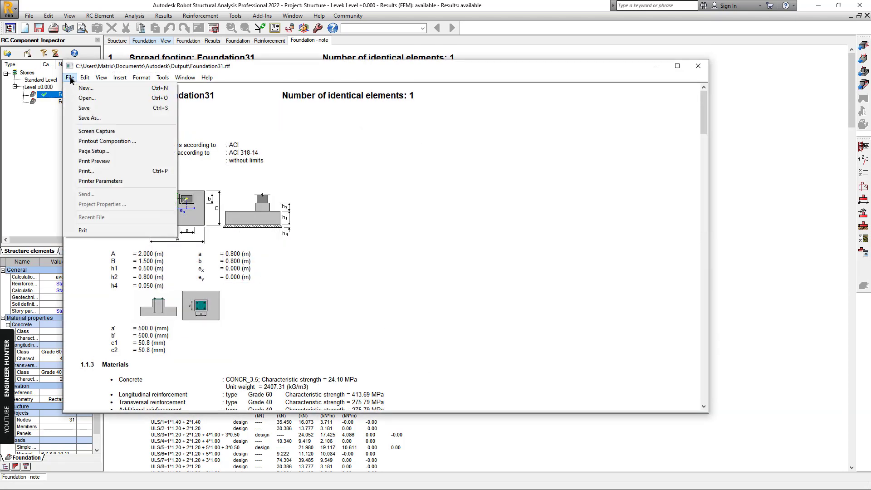
left_click(99, 131)
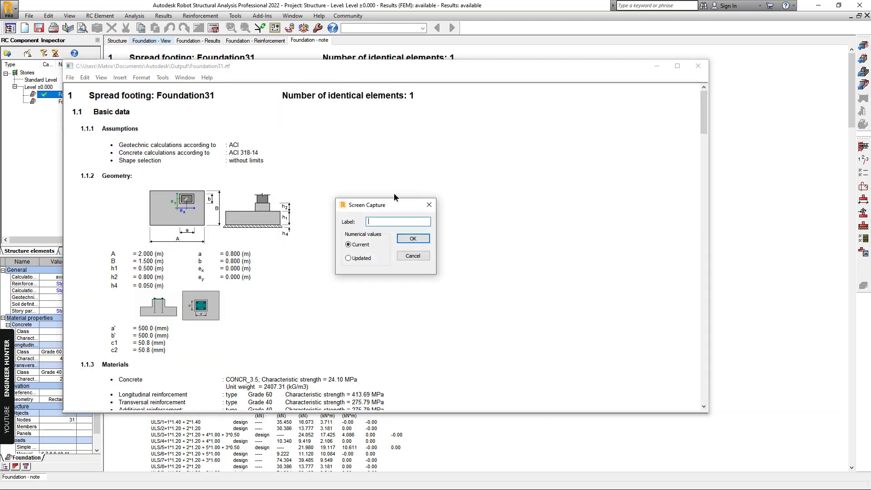
type("Footing")
left_click(421, 242)
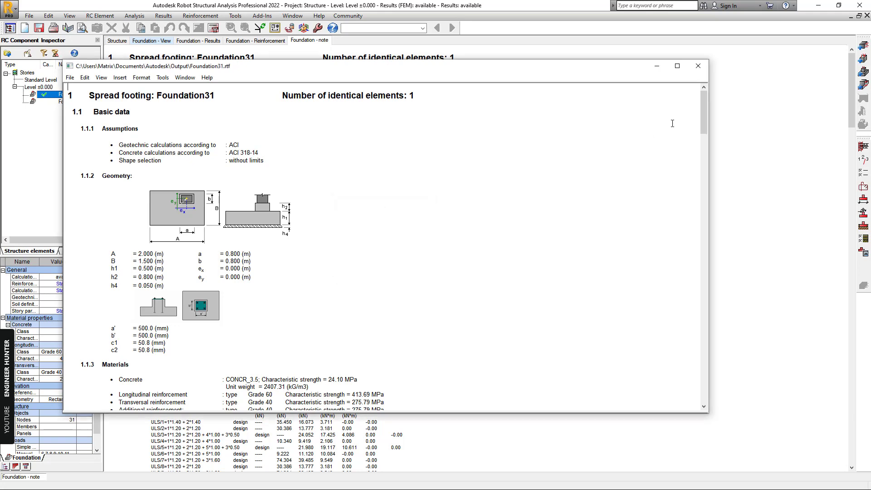
left_click(698, 66)
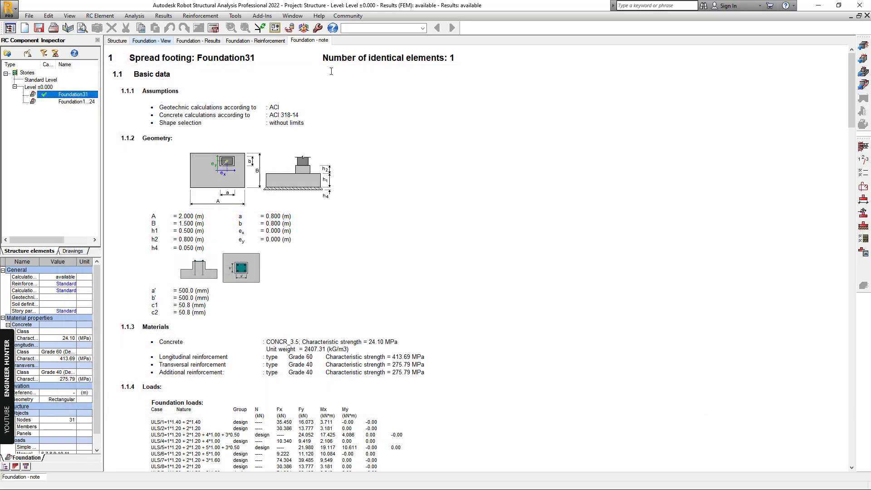
Step: Add the Foundation - View, Foundation - Reinforcement and Footing screen captures to the printout, with separators on
left_click(68, 27)
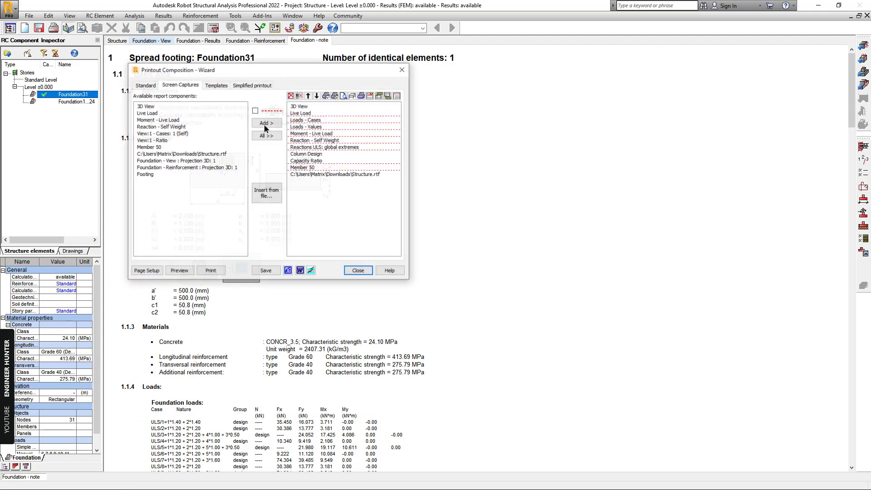
left_click(154, 162)
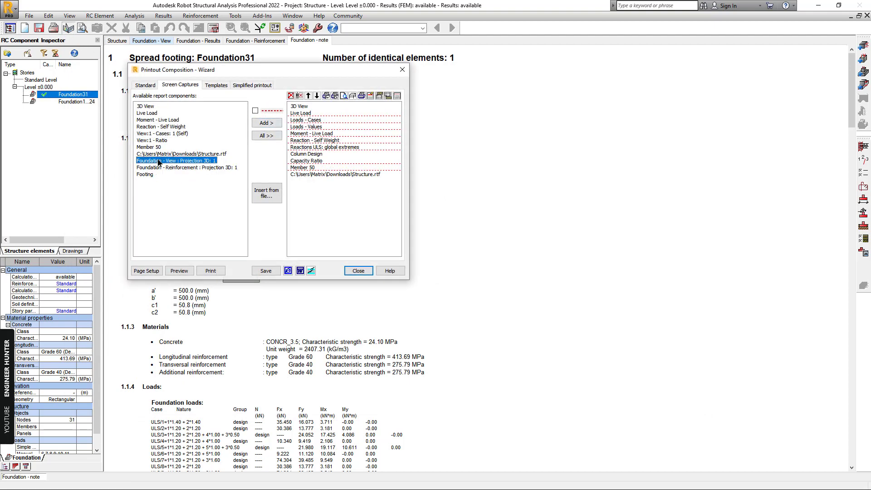
left_click(255, 110)
left_click(267, 123)
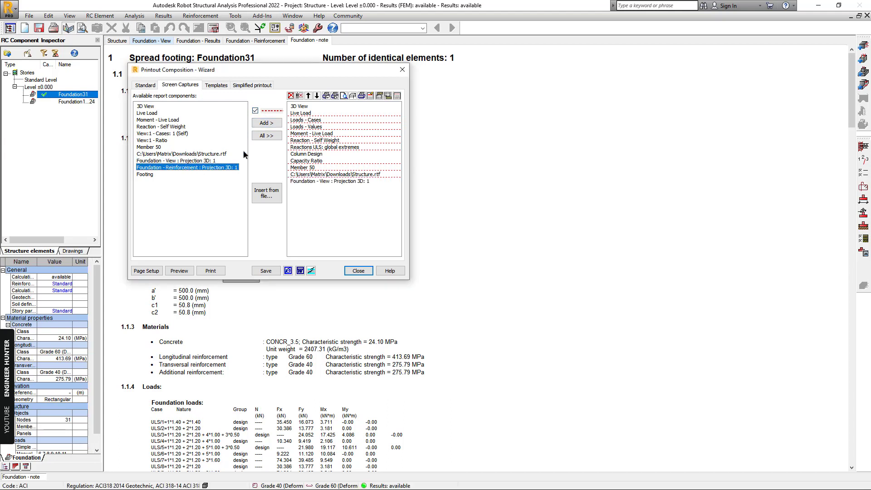
left_click(258, 123)
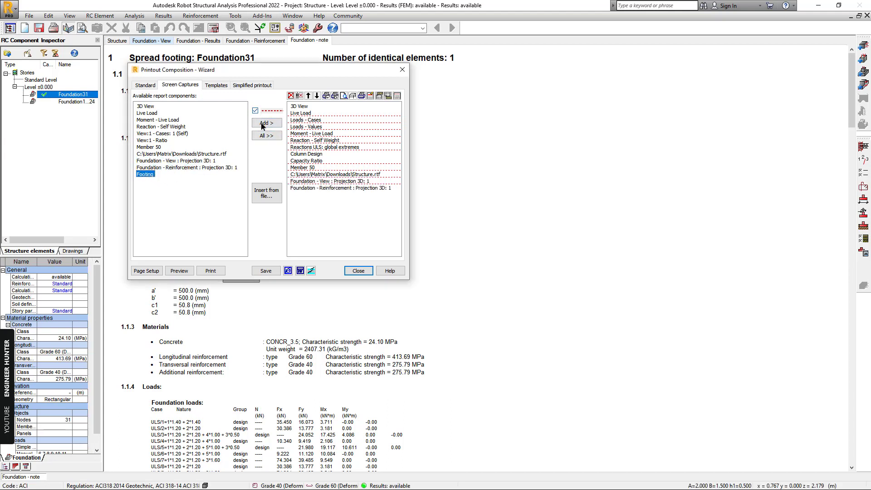
left_click(313, 190)
left_click_drag(313, 190, 195, 173)
left_click(267, 123)
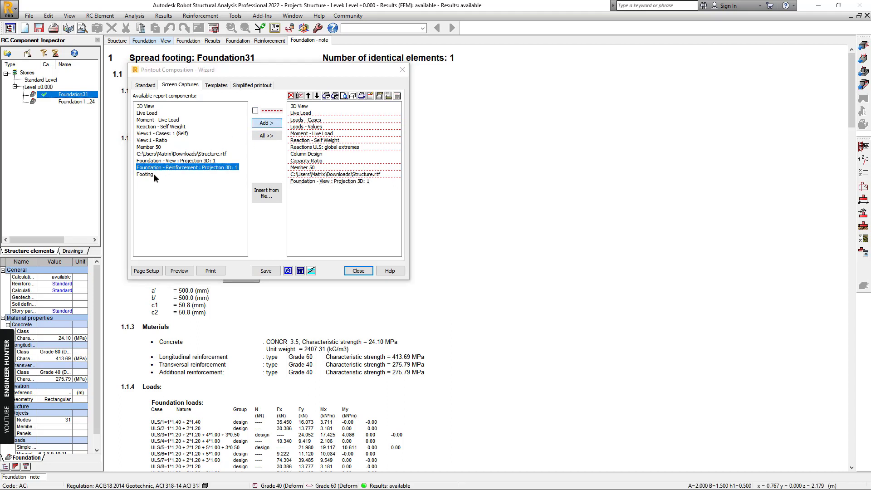
left_click(265, 123)
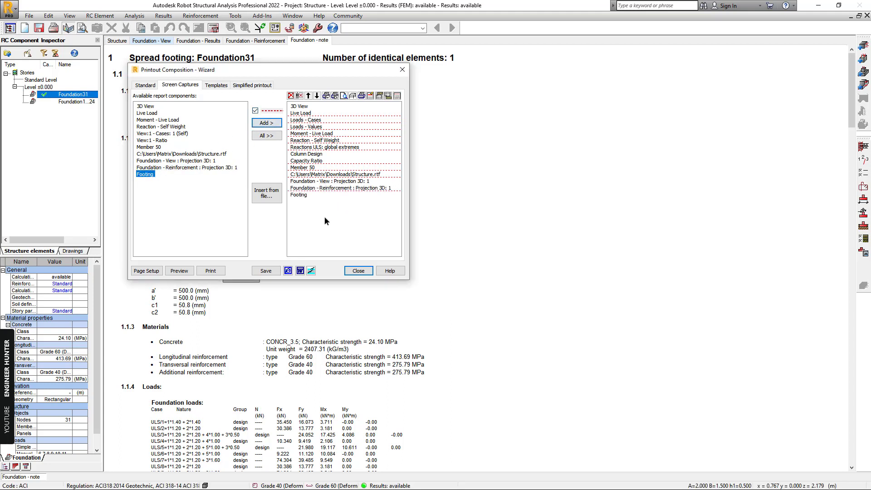
Step: Remove ' : Projection 3D: 1' from both foundation entry names and preview the report
left_click(307, 217)
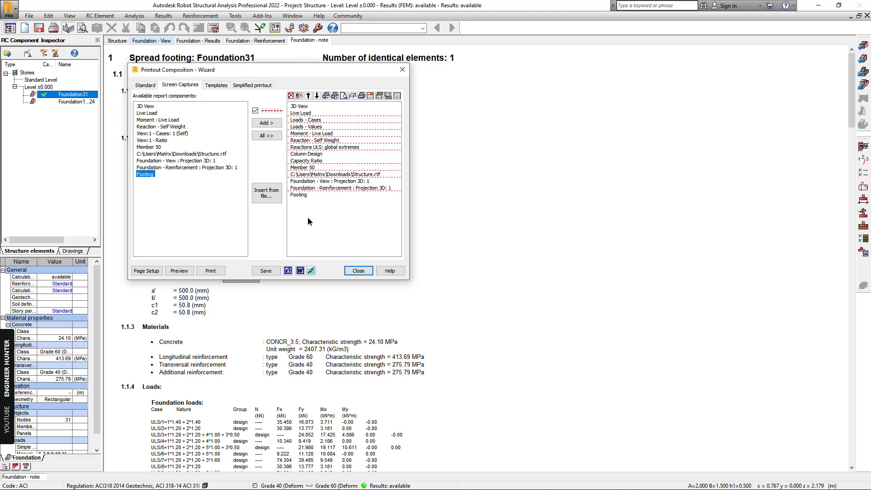
left_click(327, 189)
left_click(350, 188)
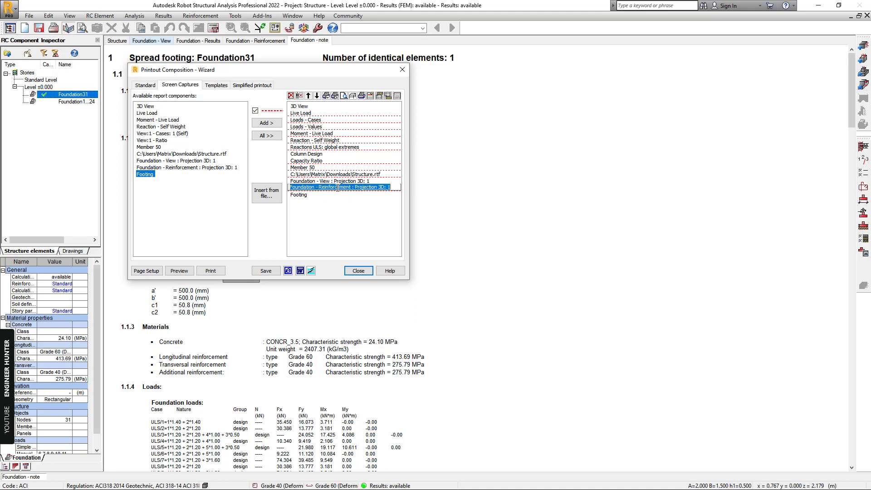
left_click_drag(351, 187, 402, 185)
key("Delete")
left_click(331, 180)
left_click(331, 181)
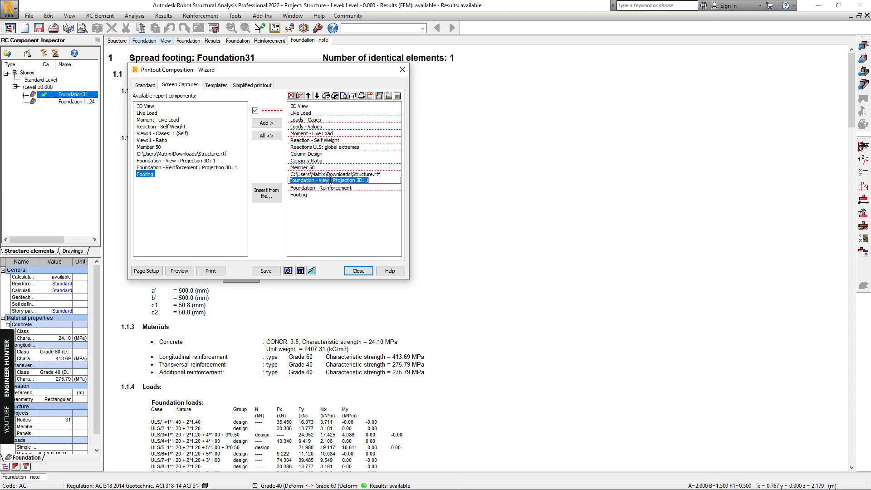
left_click_drag(330, 180, 370, 180)
key("Delete")
left_click(329, 212)
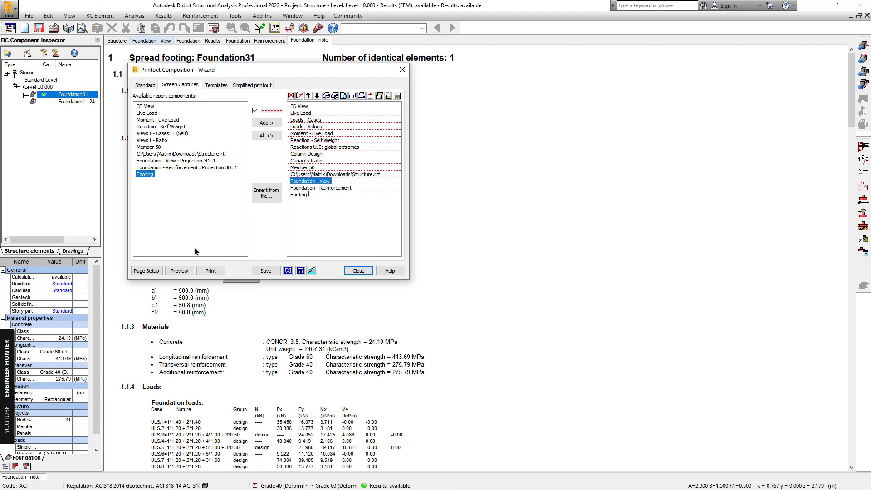
left_click(183, 272)
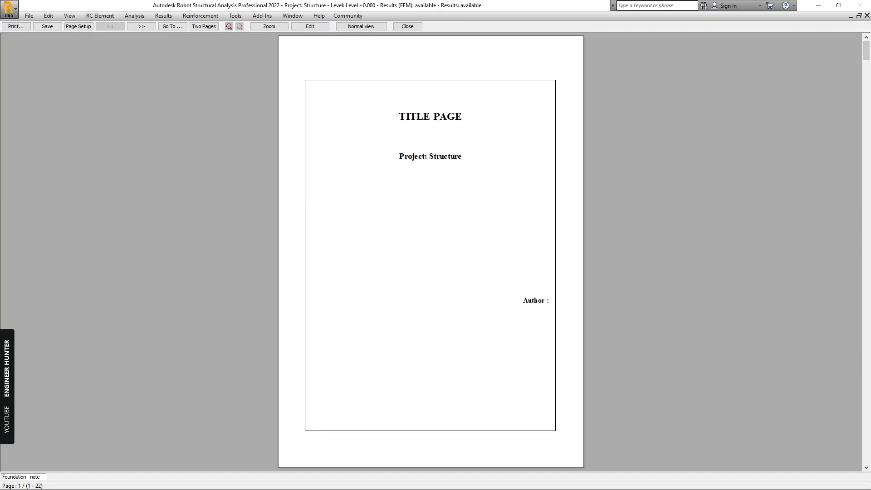
Step: Page through the 22-page report preview to the foundation and footing pages at the end
scroll(868, 410, "down", 3)
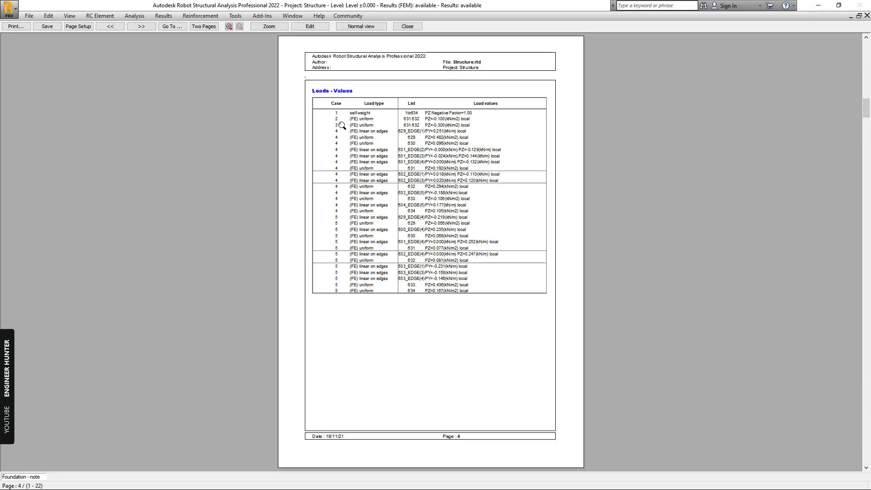
scroll(868, 52, "up", 3)
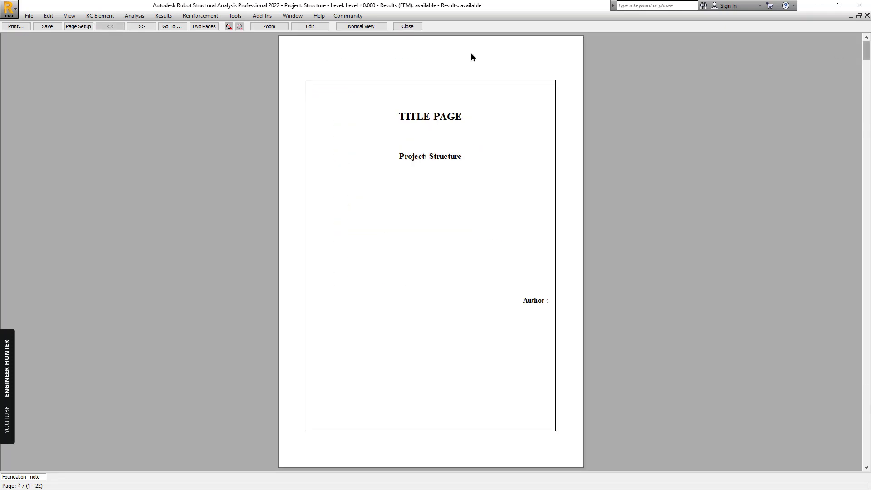
left_click(149, 27)
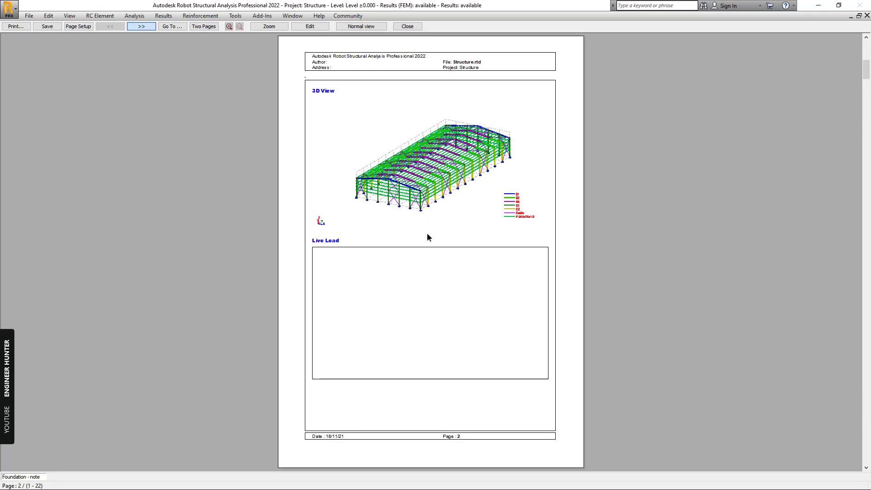
left_click(143, 27)
left_click(143, 27)
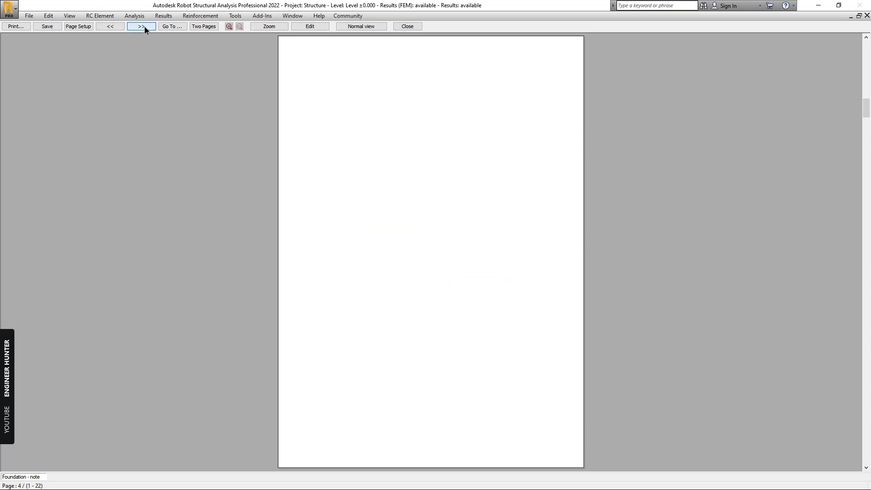
left_click(144, 28)
left_click(144, 28)
left_click(144, 28)
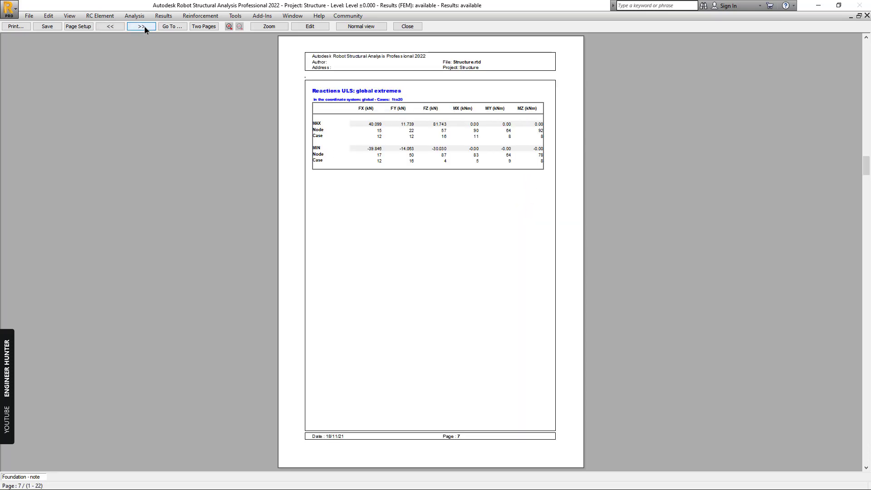
left_click(145, 27)
left_click(145, 28)
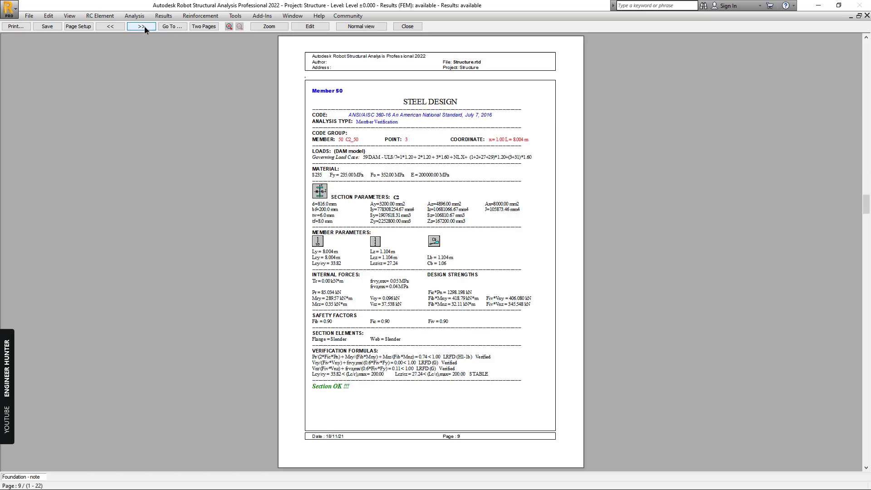
left_click(145, 28)
left_click(144, 27)
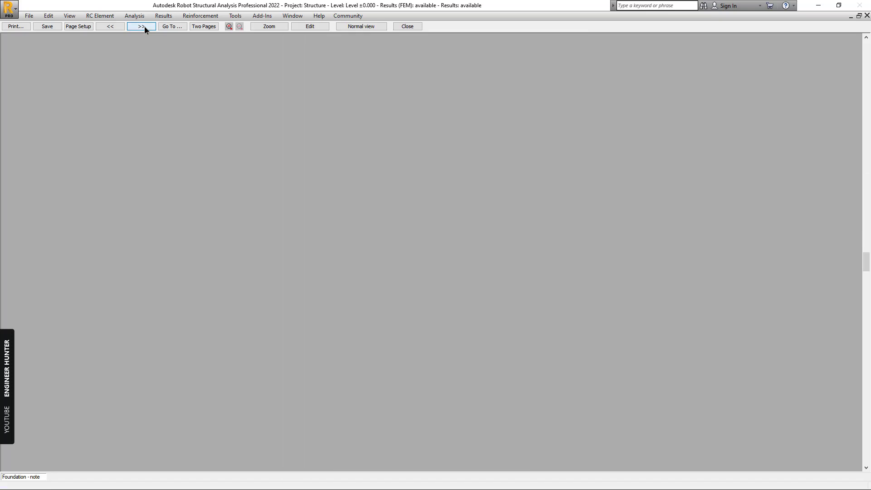
left_click(145, 28)
left_click(145, 27)
left_click(144, 28)
left_click(145, 27)
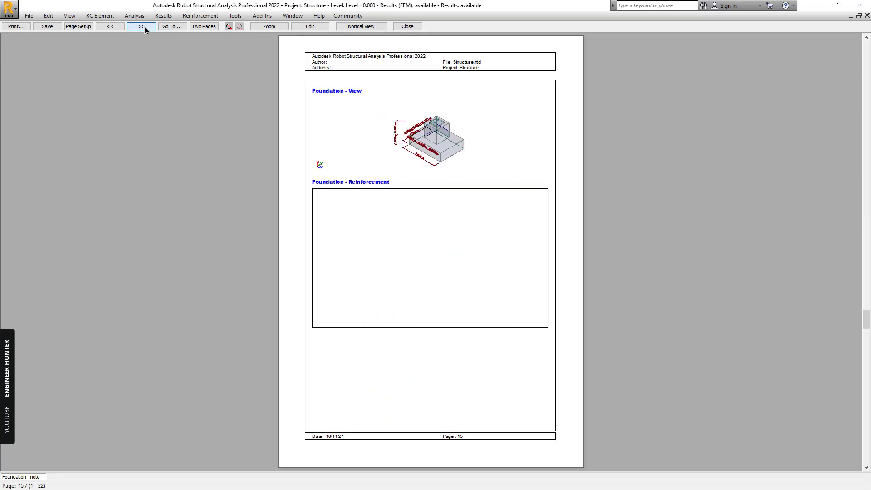
left_click(145, 26)
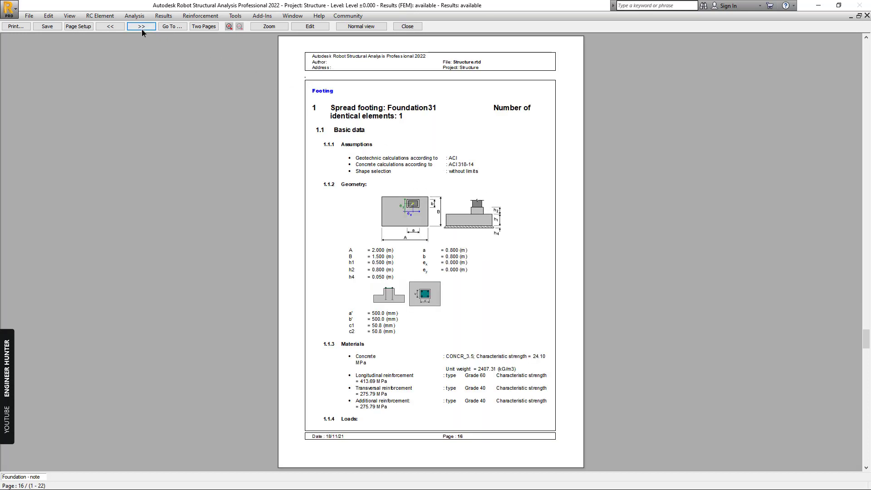
left_click(142, 26)
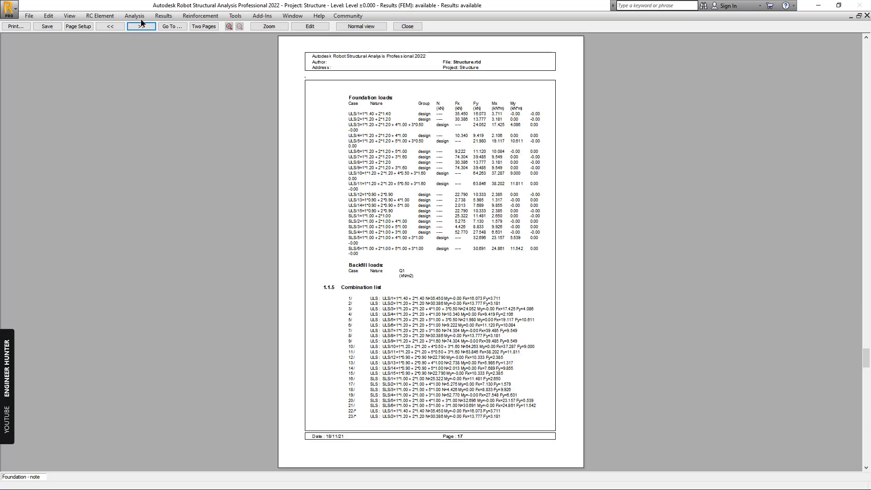
left_click(141, 26)
left_click(141, 26)
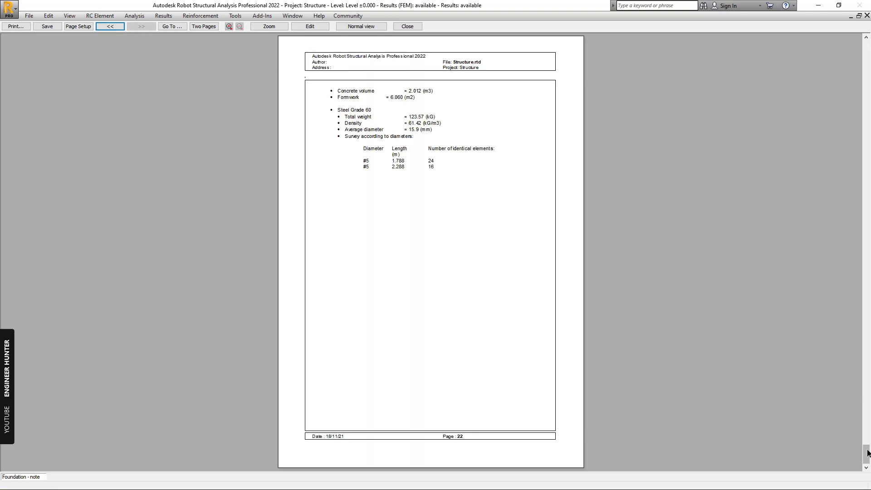
scroll(866, 54, "up", 9)
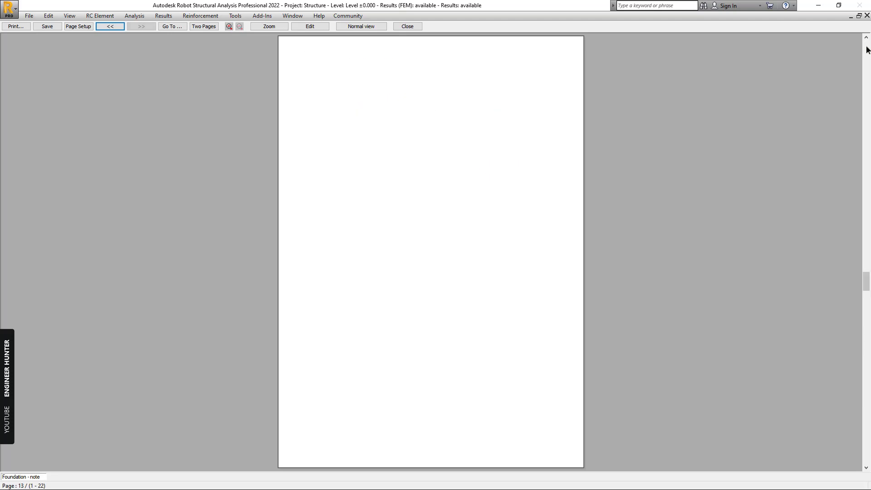
scroll(868, 235, "up", 3)
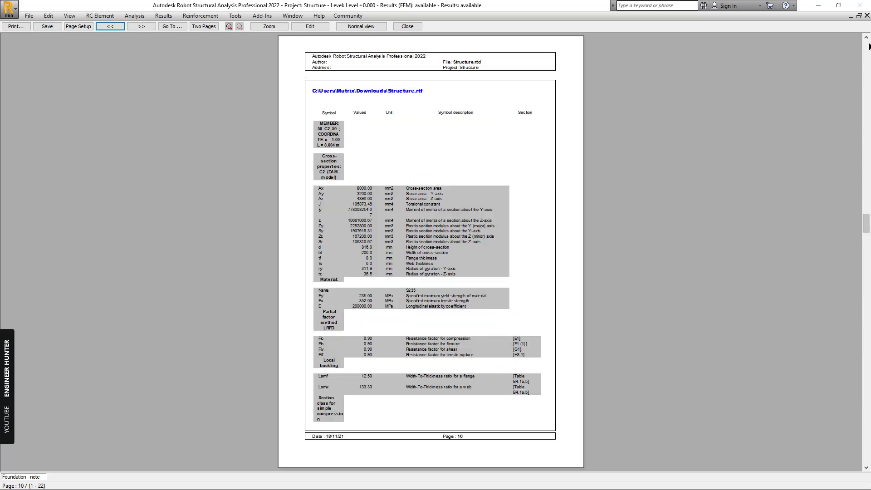
Step: Save the report as Structure.rtf and close the preview
left_click(44, 28)
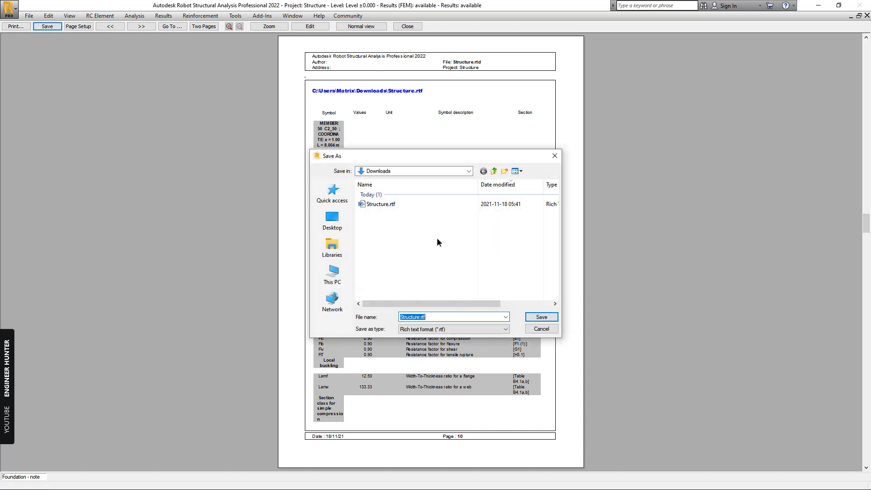
key("Return")
key("Escape")
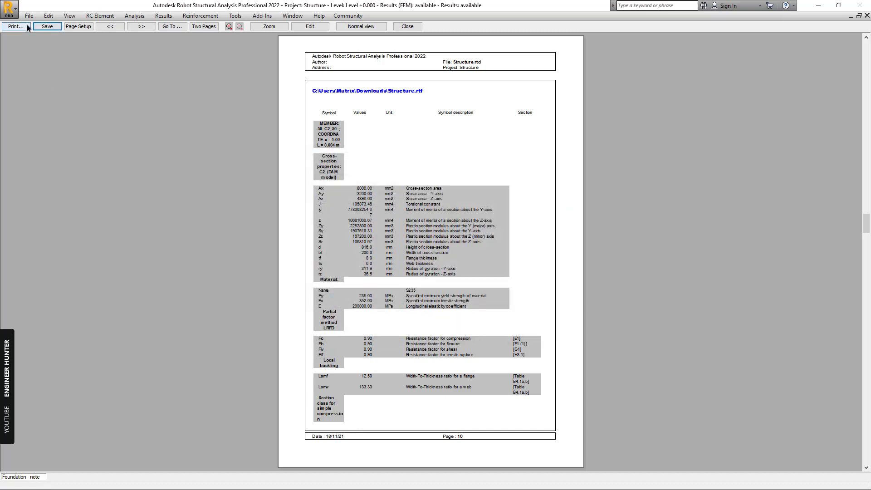
Step: Print all pages of the report to the Adobe PDF printer
left_click(292, 128)
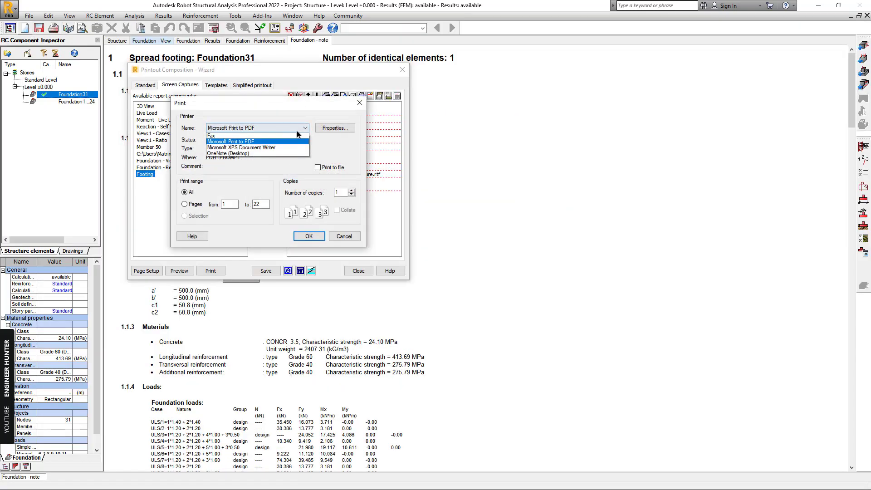
left_click(241, 136)
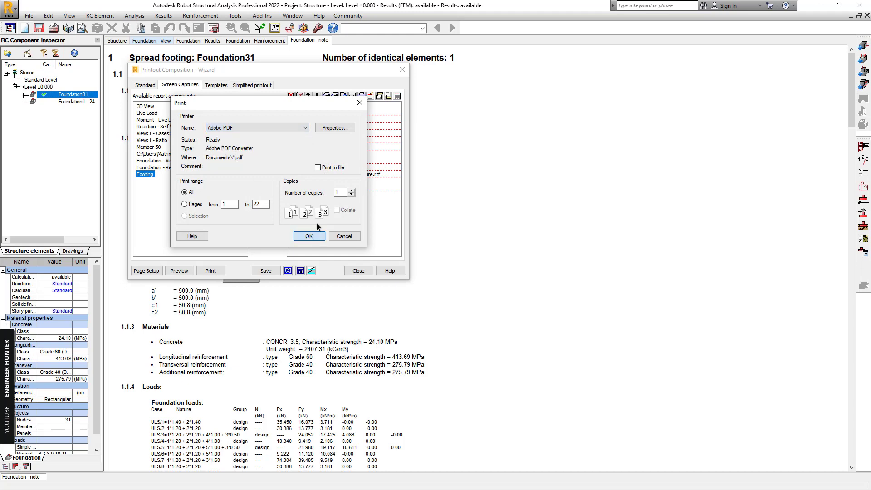
left_click(308, 236)
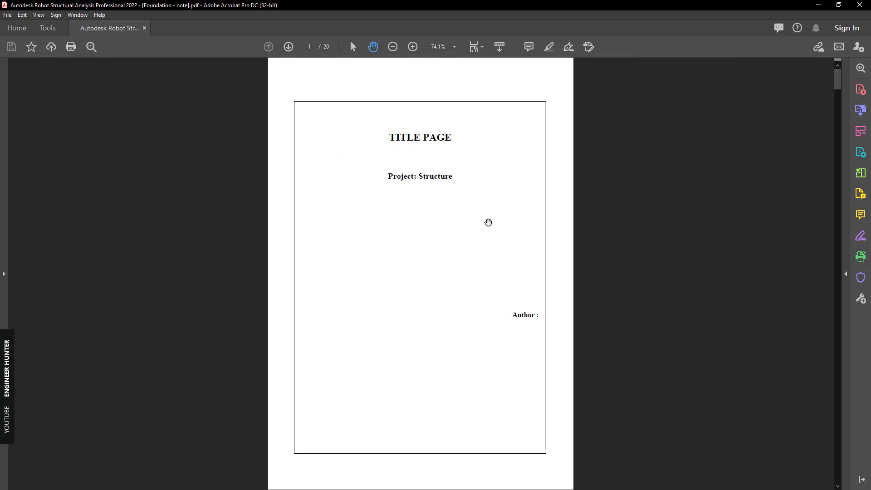
Step: Scroll through the 20-page PDF and back to the title page, then close Acrobat
scroll(524, 222, "down", 20)
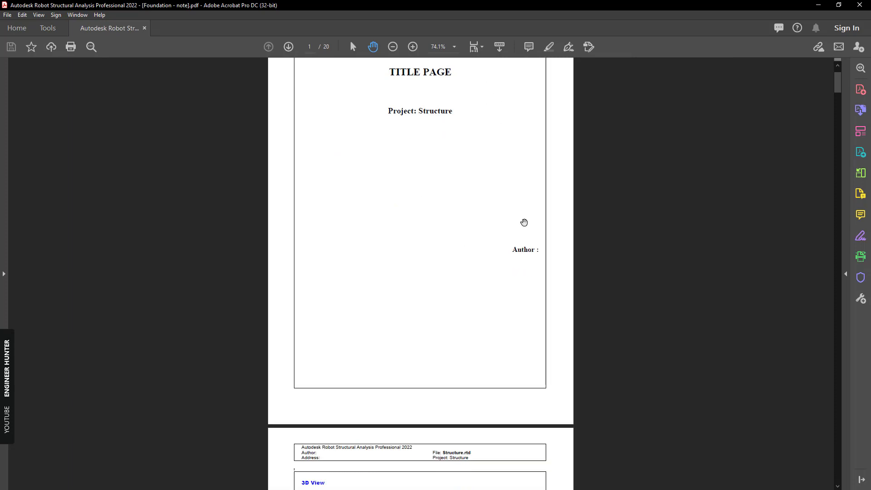
scroll(525, 222, "down", 16)
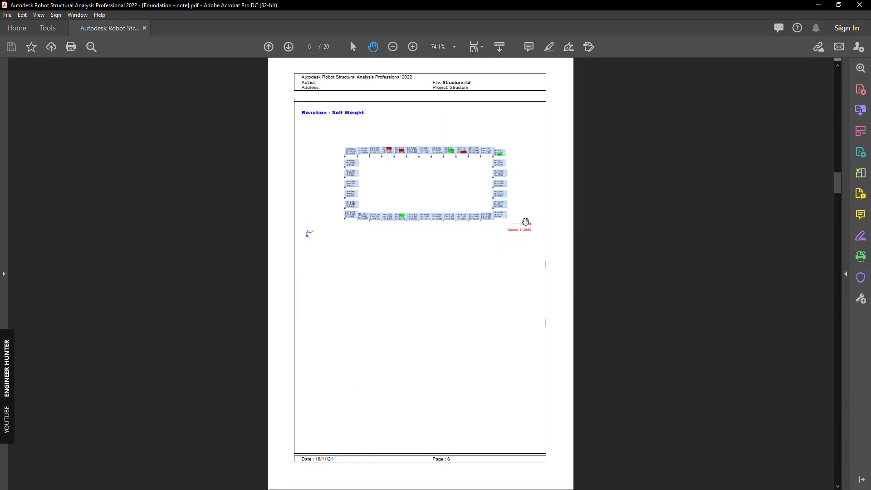
scroll(614, 179, "up", 1)
scroll(616, 176, "up", 20)
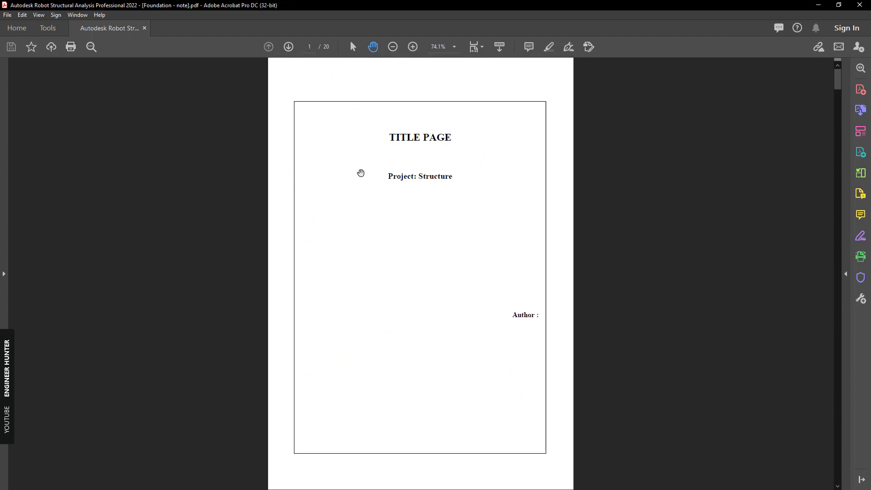
left_click(860, 5)
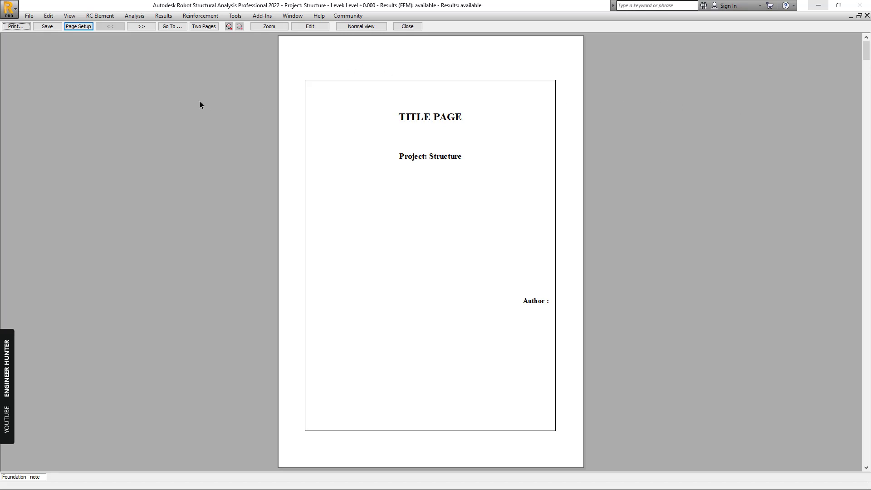
Step: In Page Setup's header/footer settings, replace the title page heading TITLE PAGE with 'Warehouse' and save
left_click(76, 28)
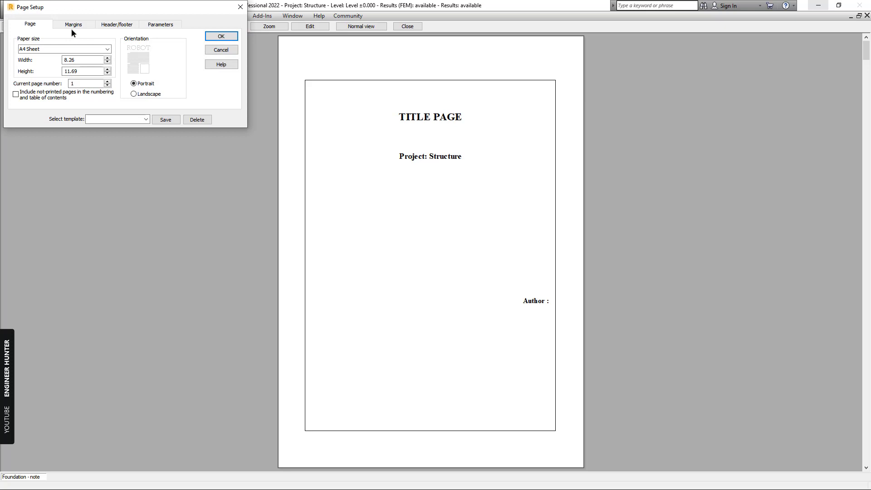
left_click(104, 28)
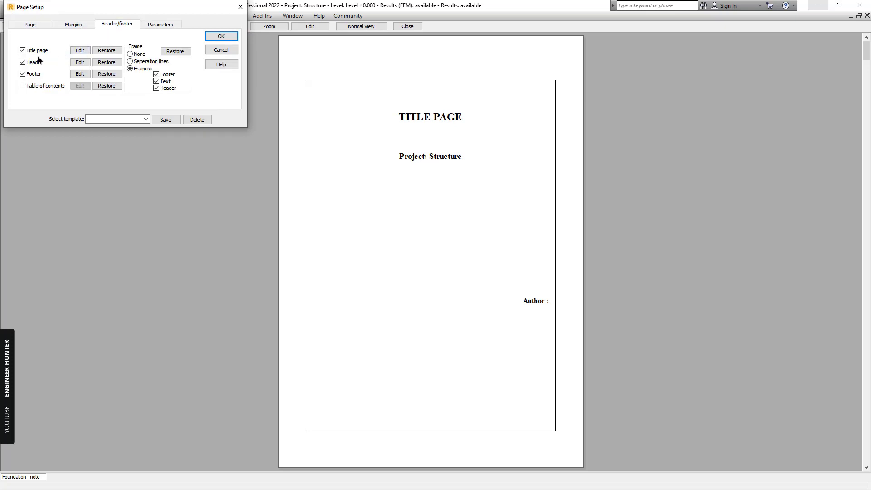
left_click(82, 53)
triple_click(402, 119)
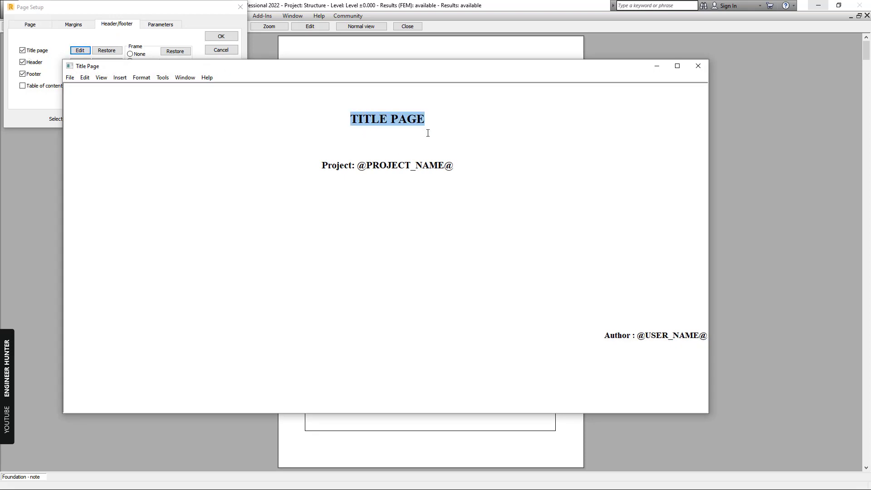
type("Warehouse")
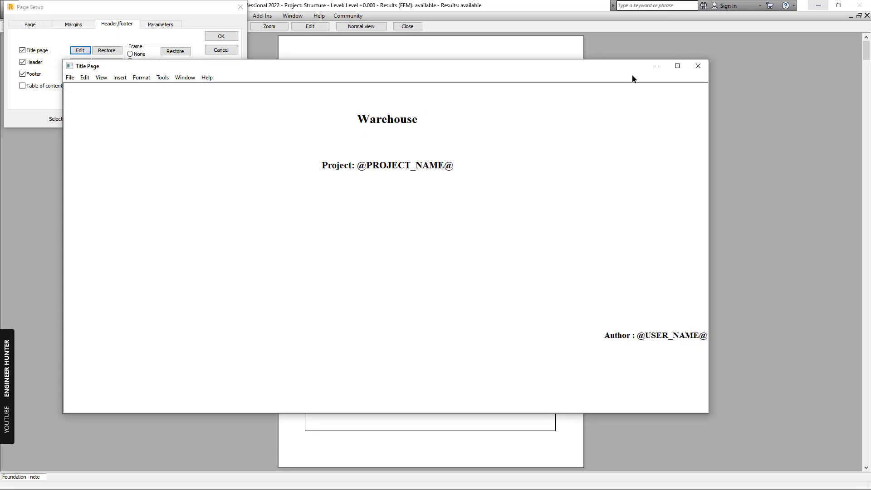
left_click(698, 65)
left_click(360, 255)
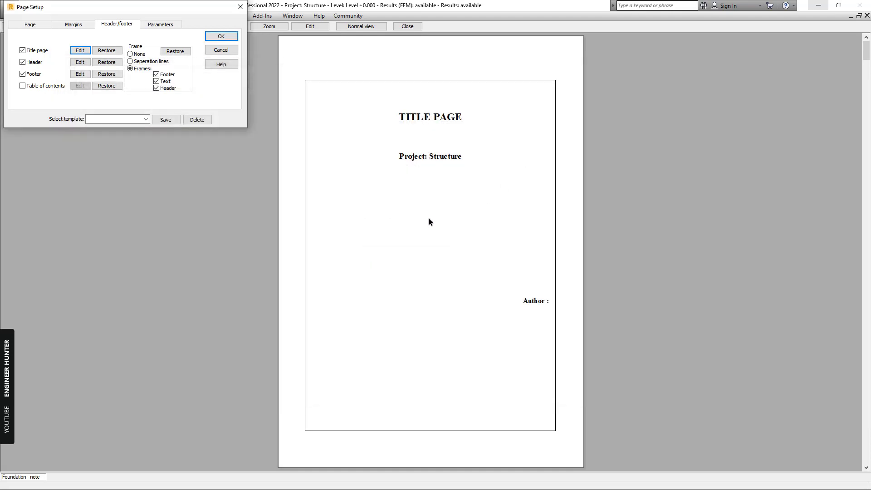
left_click(225, 36)
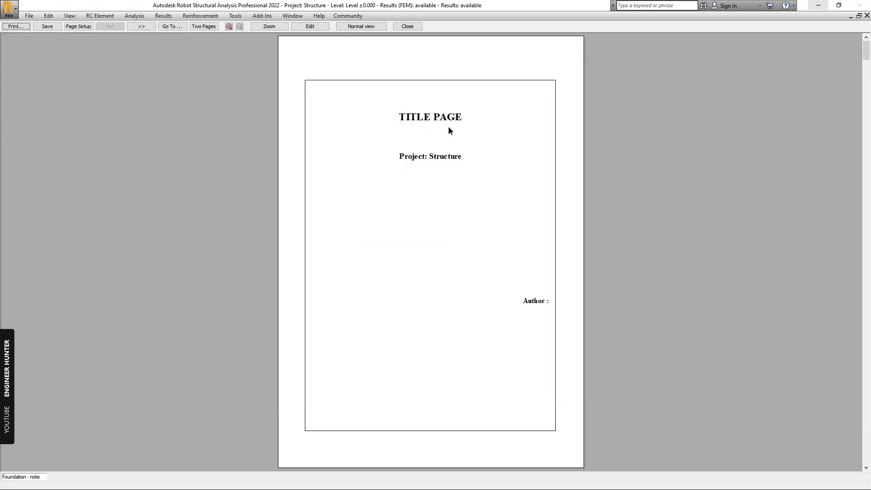
Step: Close the print preview and show the Standard report components in Printout Composition
left_click(78, 26)
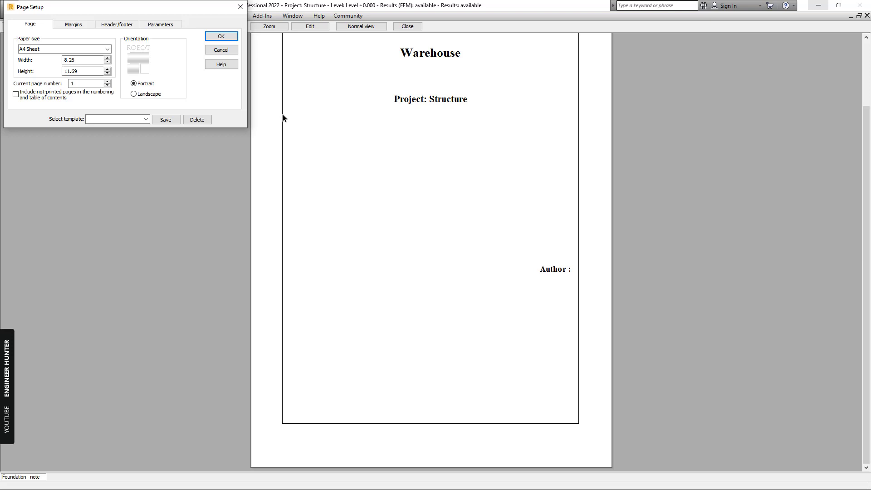
left_click(242, 6)
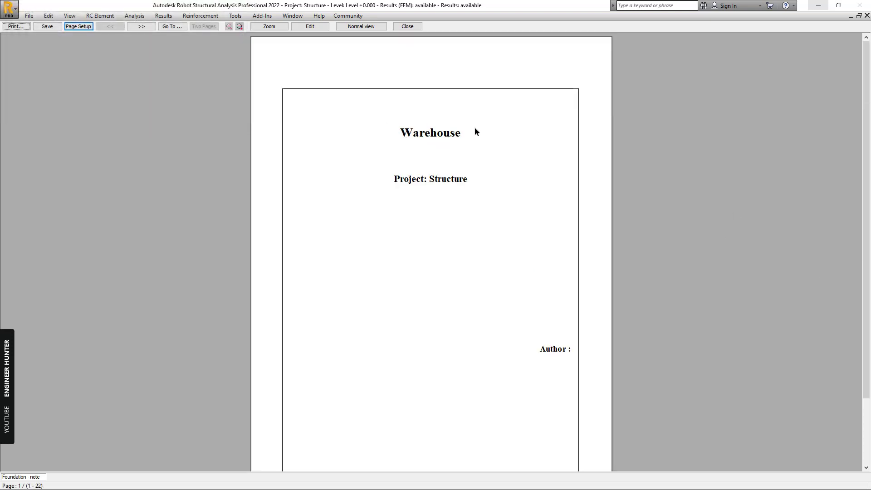
left_click(408, 27)
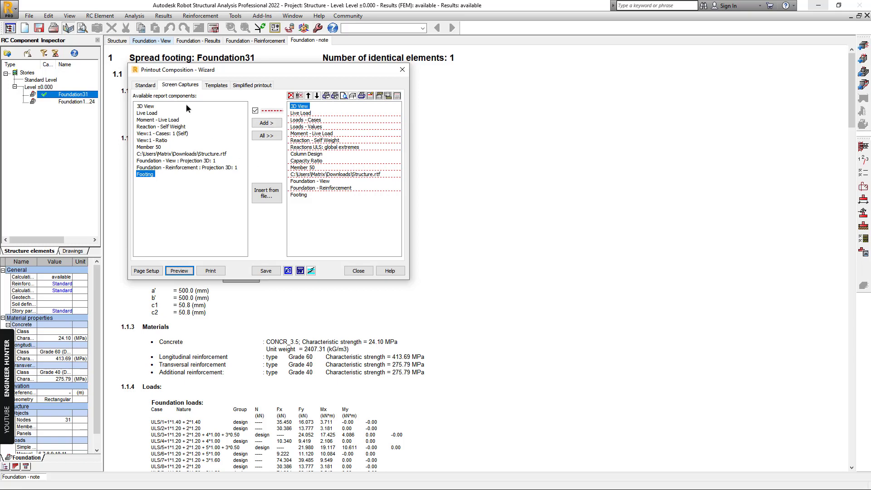
left_click(146, 85)
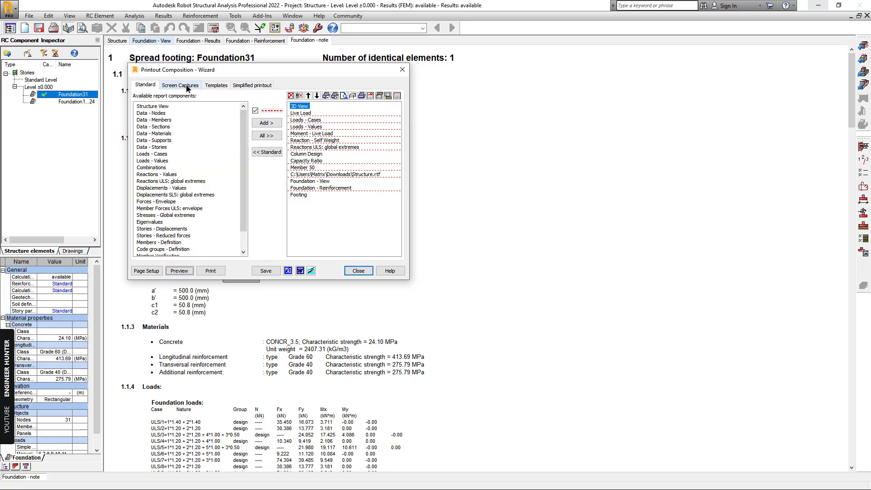